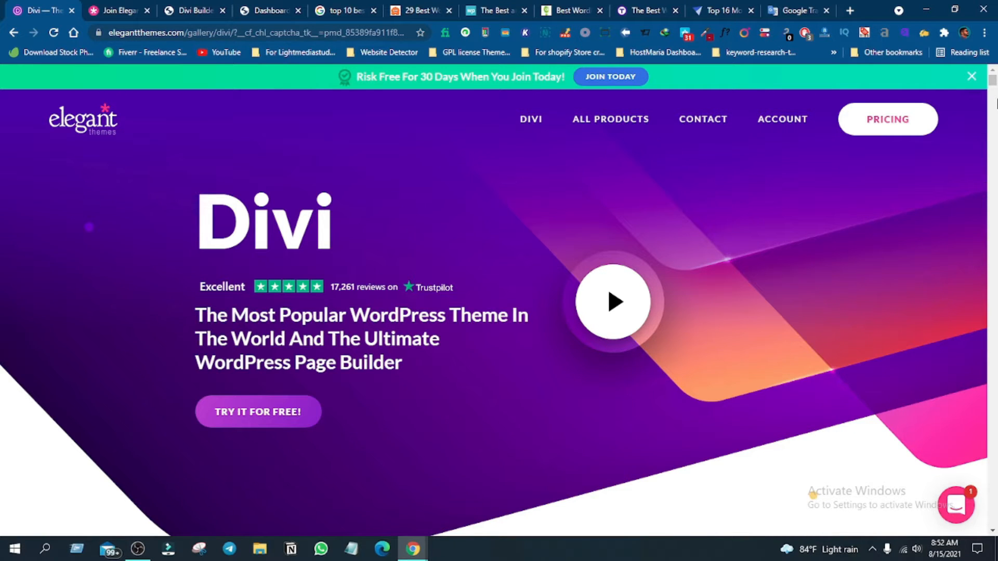
Step: Open the free Divi builder demo from the Divi product page and discard the Row Settings dialog to browse the demo layout
drag(997, 104, 992, 520)
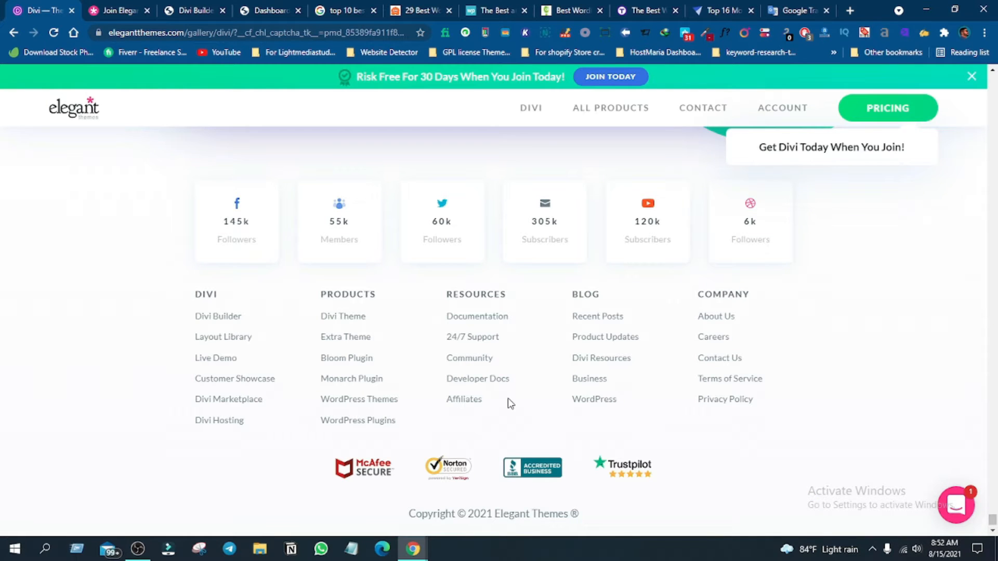
scroll(212, 251, up, 6)
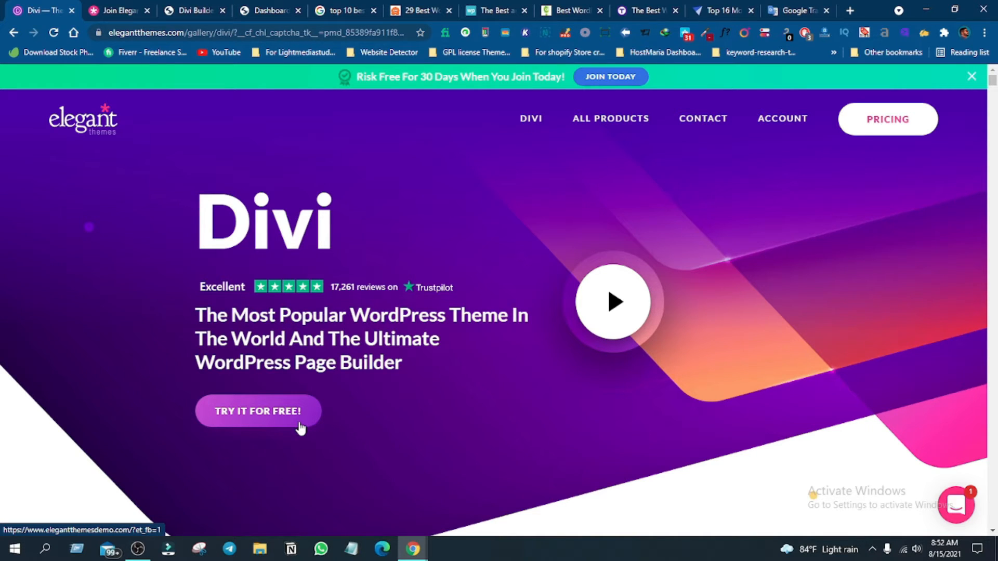
click(300, 428)
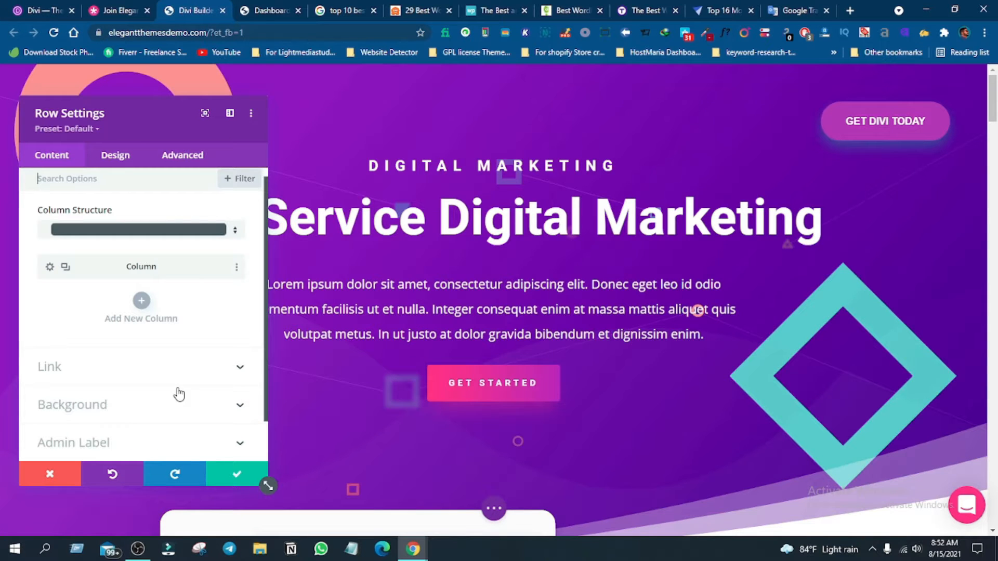
scroll(179, 395, down, 5)
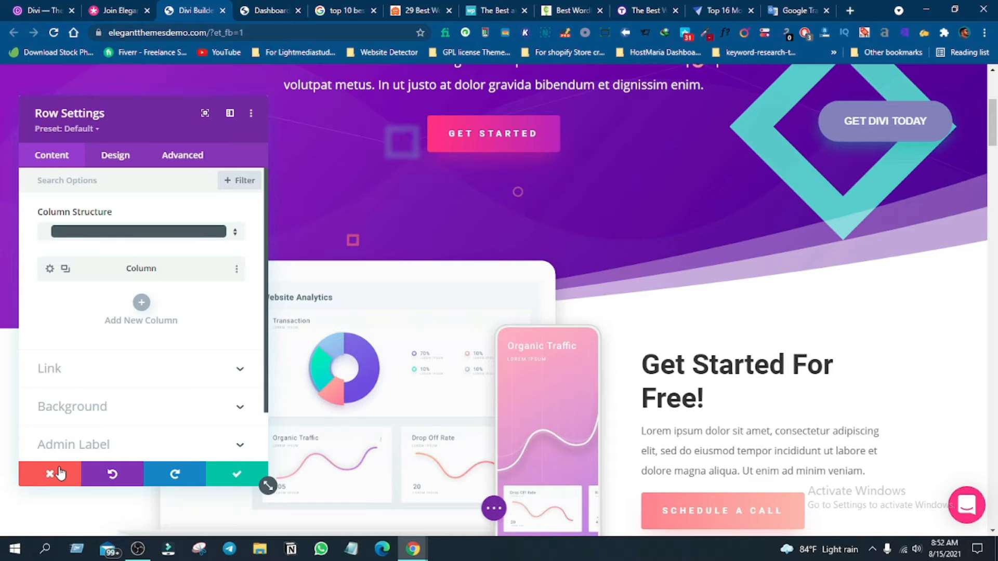
click(60, 473)
scroll(202, 207, down, 5)
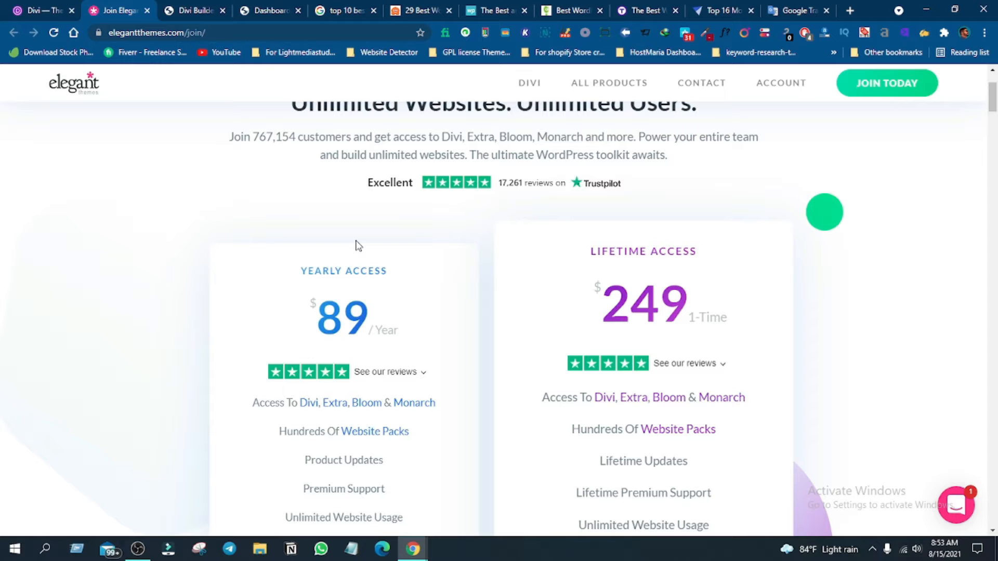
Step: Examine the prices and included features of the Yearly Access and Lifetime Access plans on the Elegant Themes pricing page
drag(301, 272, 381, 271)
drag(590, 253, 698, 252)
scroll(443, 282, down, 2)
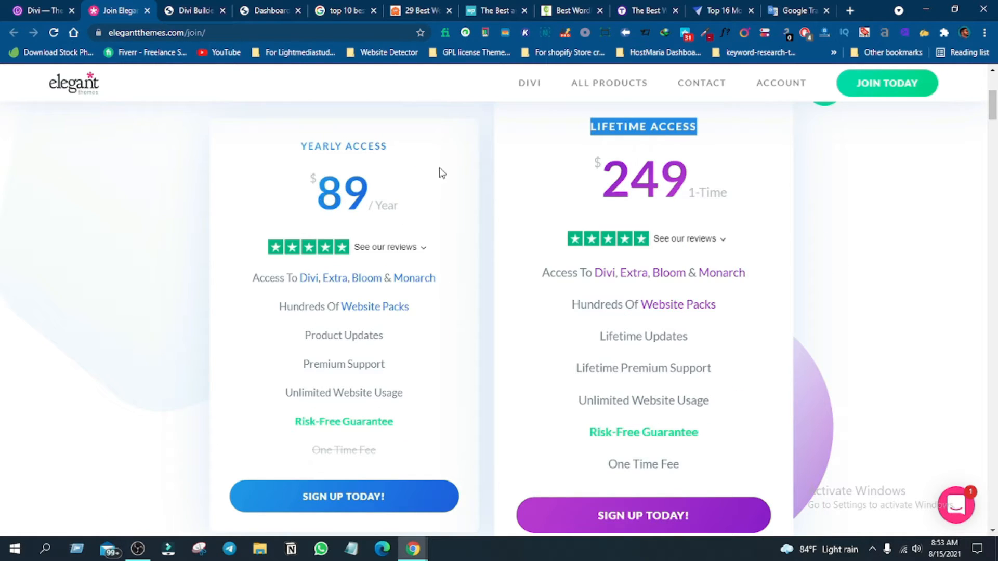
click(319, 190)
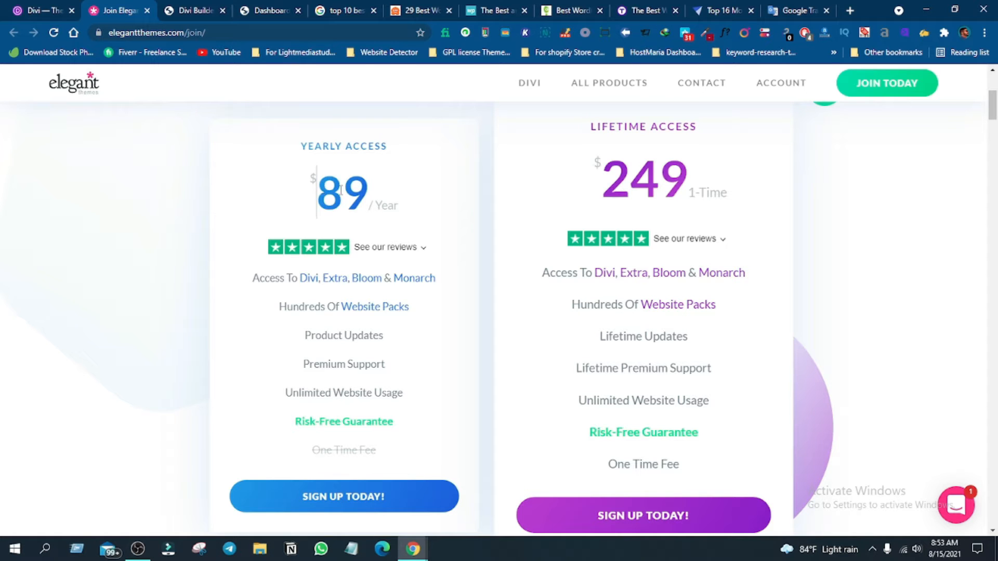
double_click(341, 190)
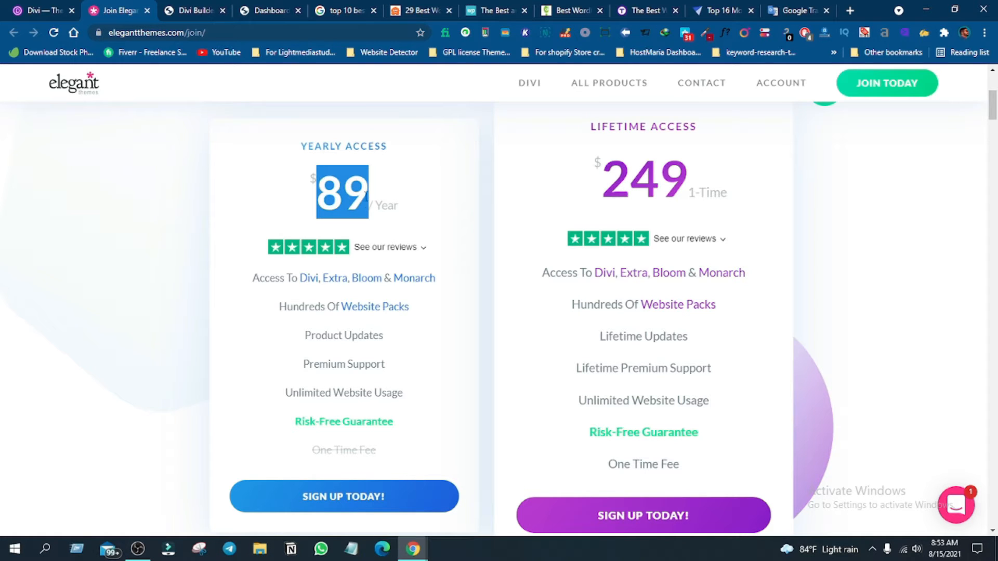
scroll(609, 208, up, 1)
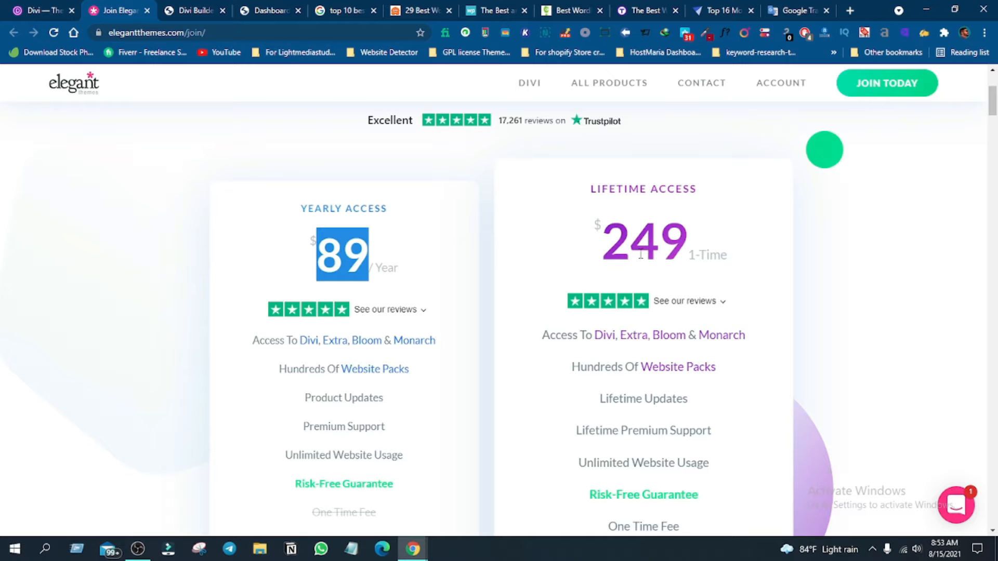
scroll(639, 288, down, 1)
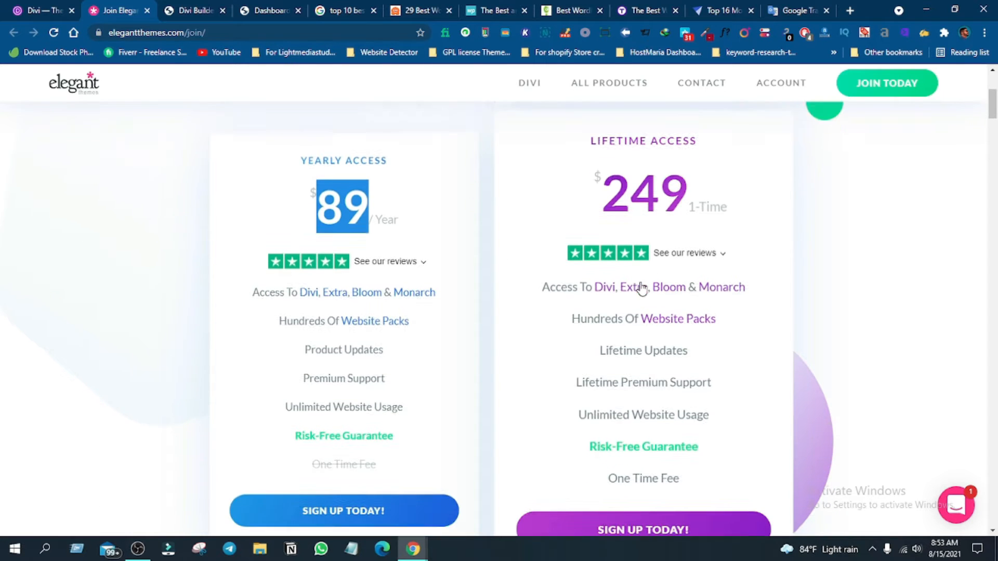
mouse_move(319, 338)
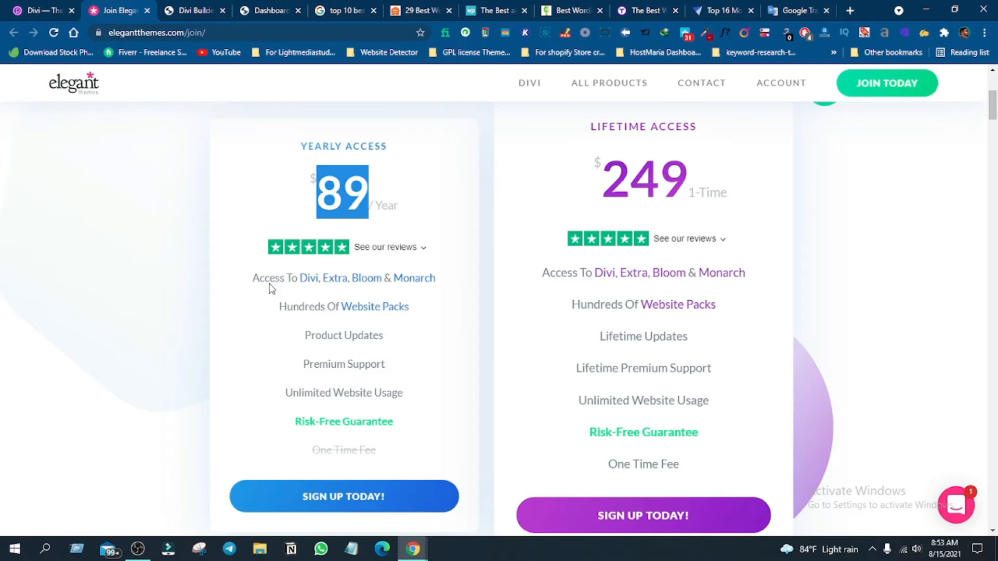
click(421, 185)
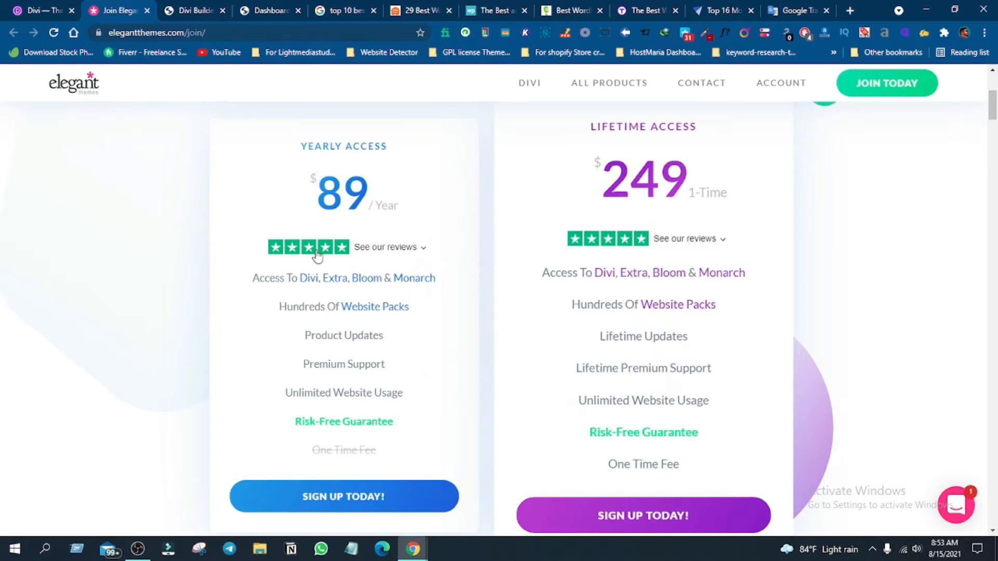
scroll(411, 291, up, 1)
scroll(412, 291, up, 5)
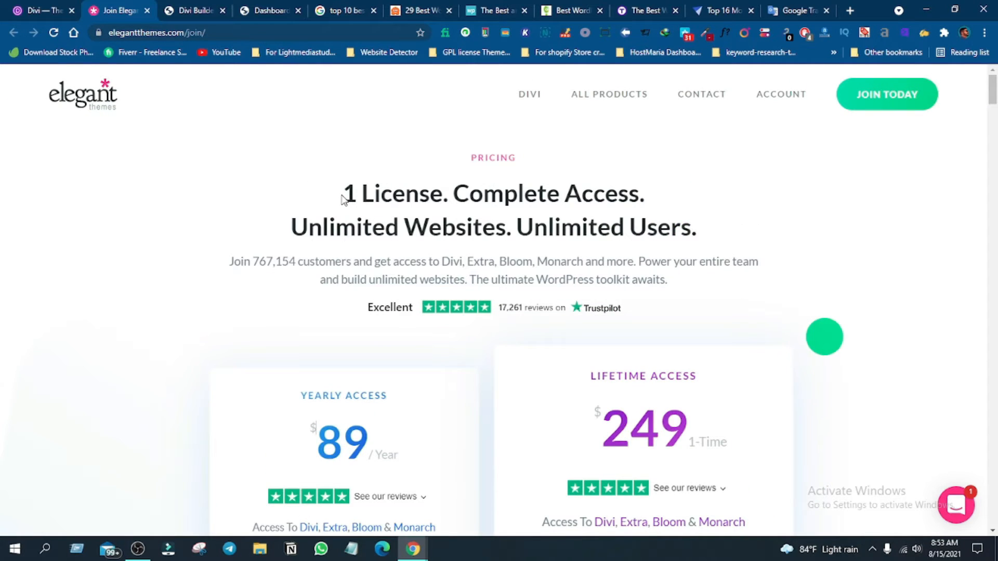
scroll(274, 352, down, 5)
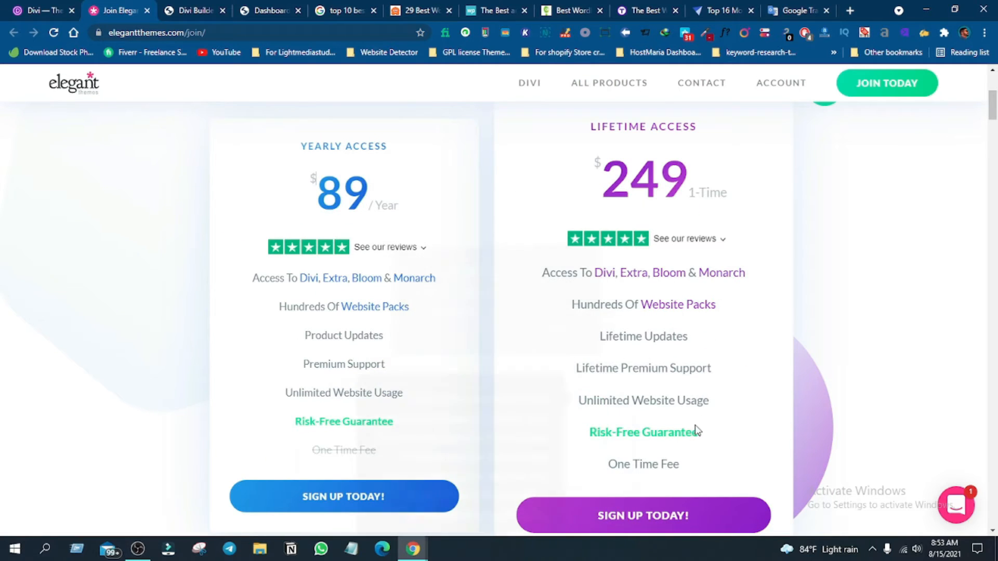
Step: Read through the Trustpilot customer reviews below the pricing plans
scroll(519, 353, down, 5)
scroll(468, 234, down, 4)
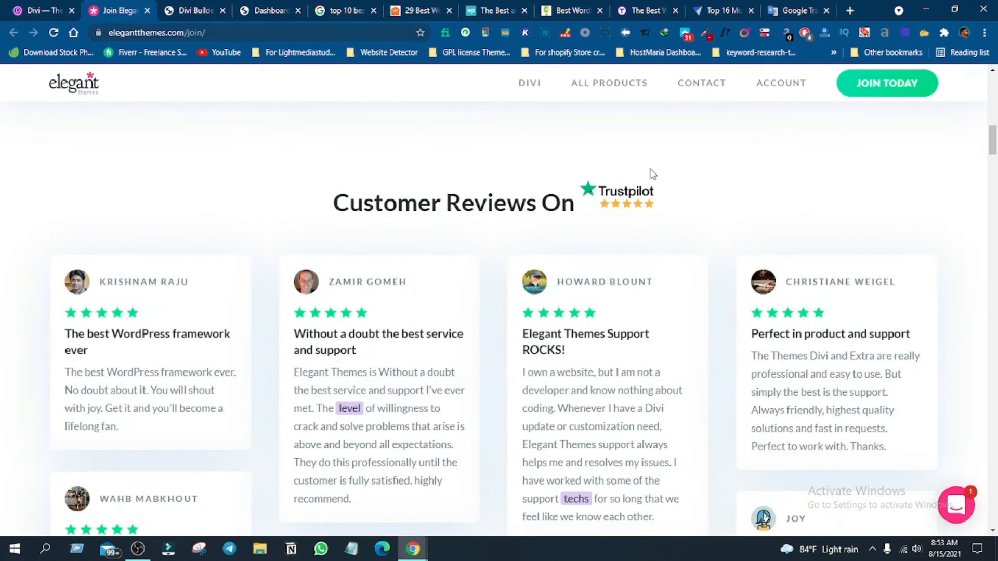
scroll(764, 263, up, 5)
scroll(624, 255, down, 3)
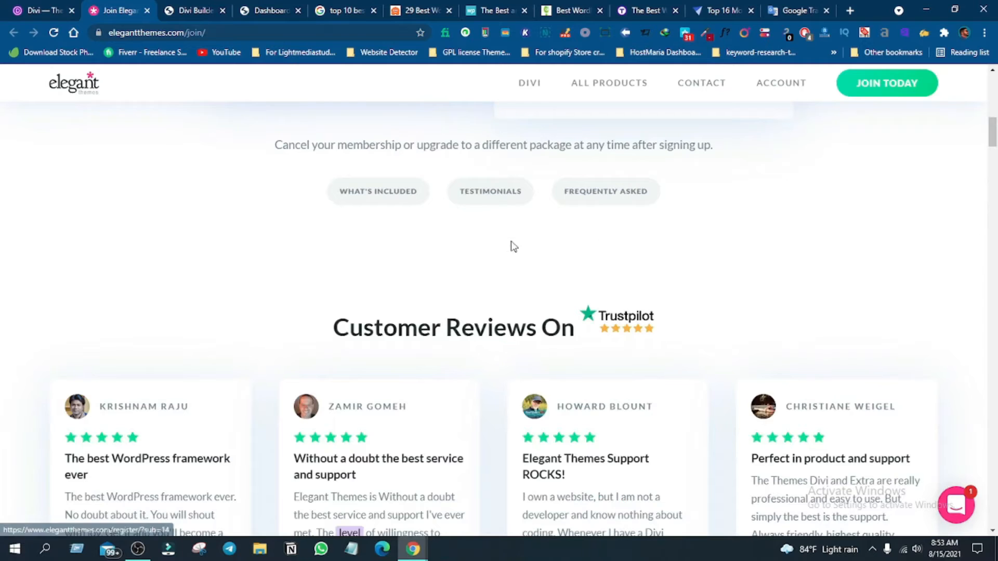
drag(334, 328, 574, 332)
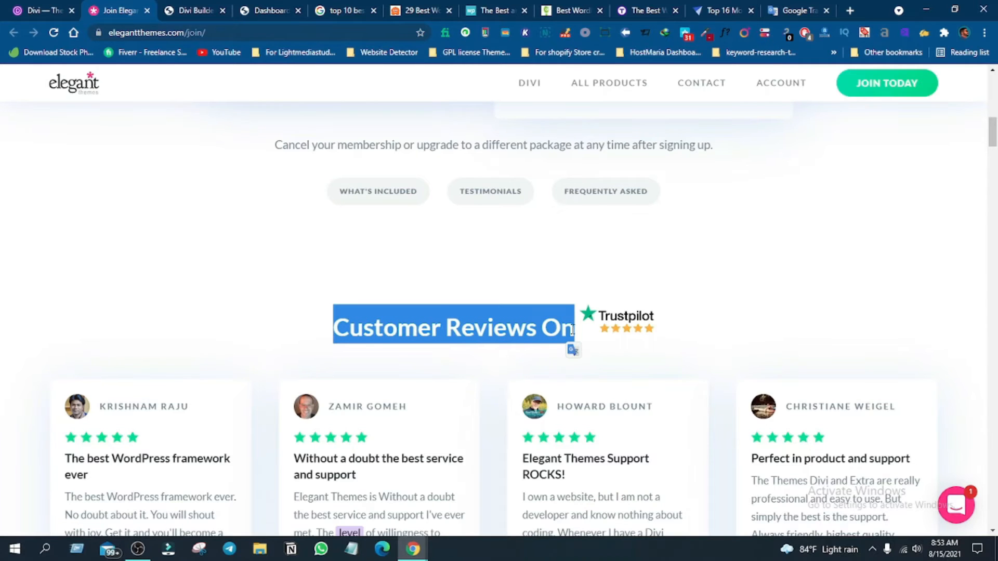
scroll(442, 311, down, 3)
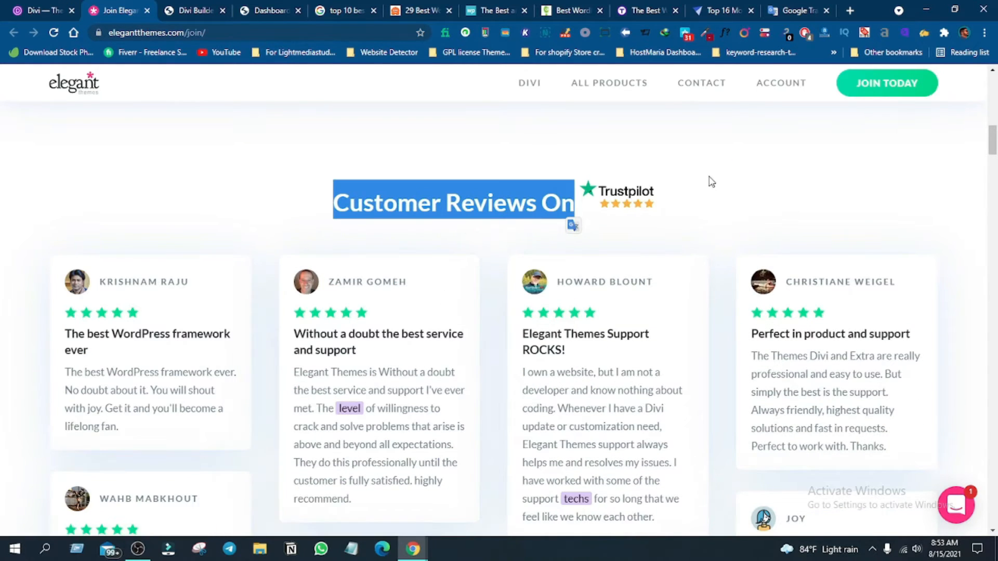
scroll(709, 180, down, 3)
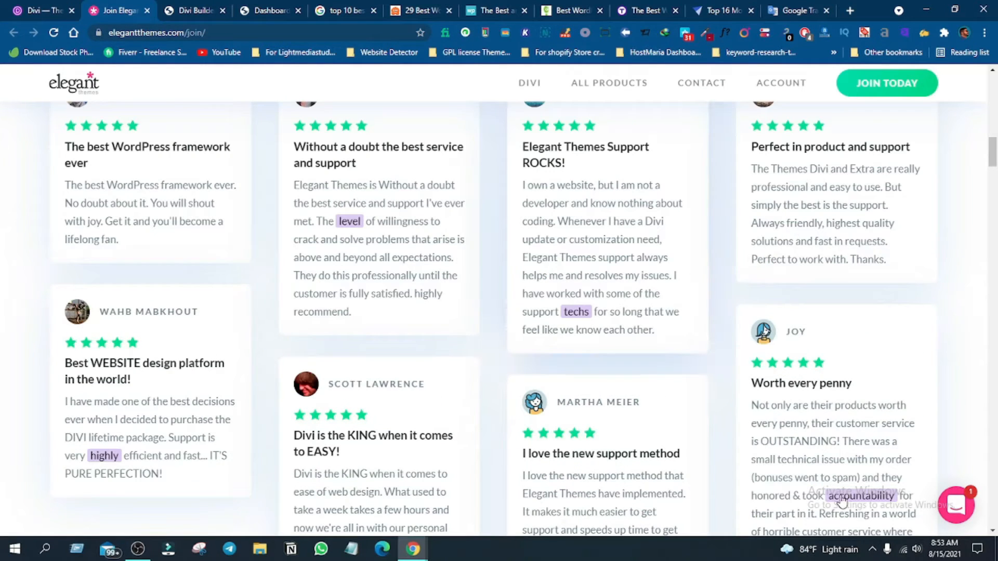
scroll(227, 374, down, 7)
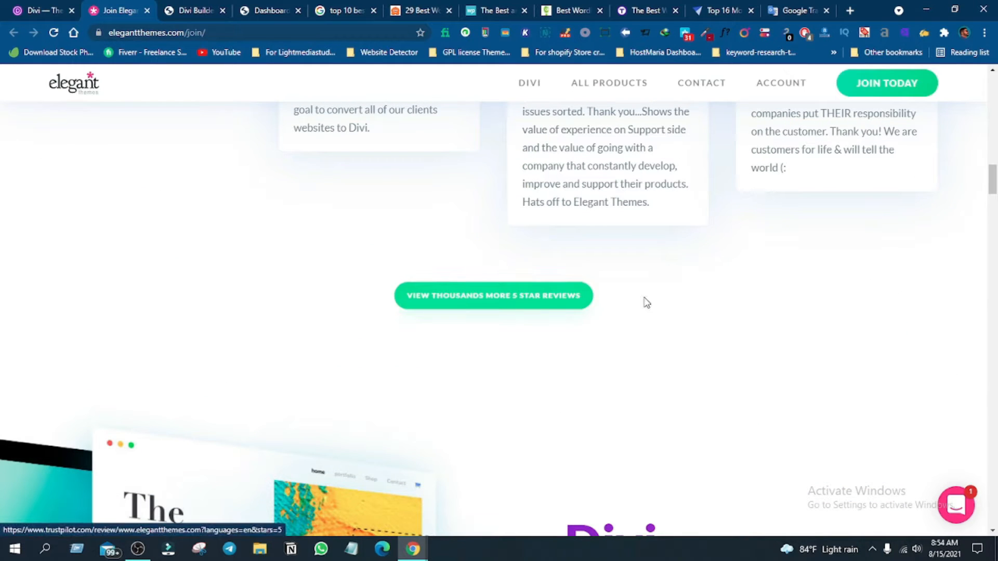
Step: Review the Divi overview and the features listed under The Ultimate Web Design Toolkit
scroll(490, 401, down, 3)
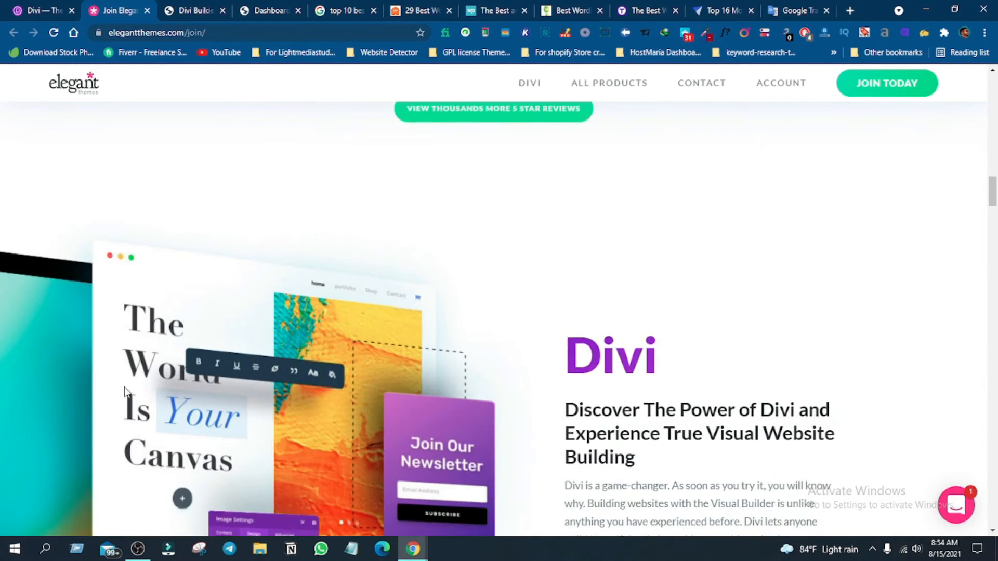
scroll(125, 390, down, 5)
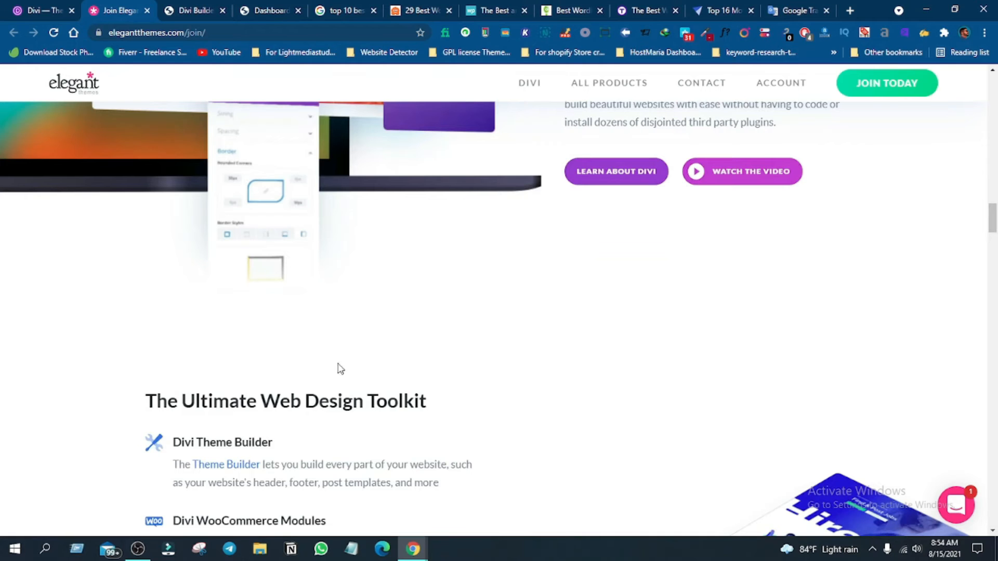
scroll(339, 368, down, 3)
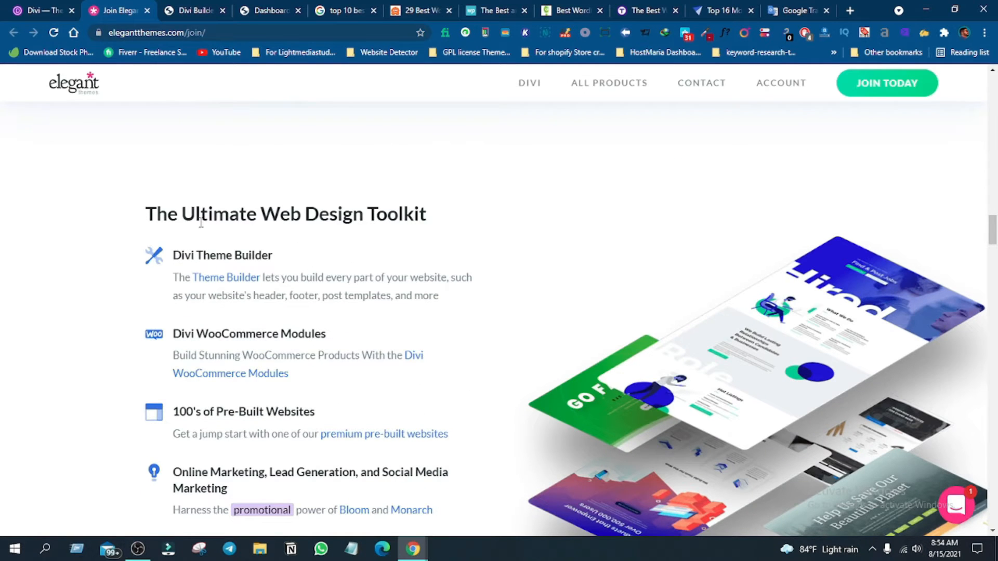
scroll(201, 223, down, 1)
scroll(229, 317, down, 2)
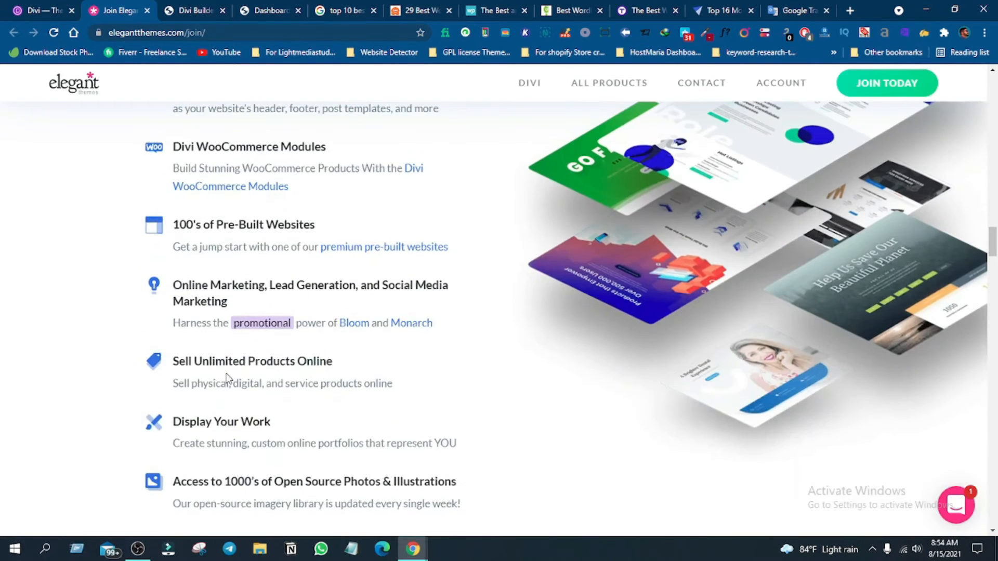
scroll(229, 378, up, 3)
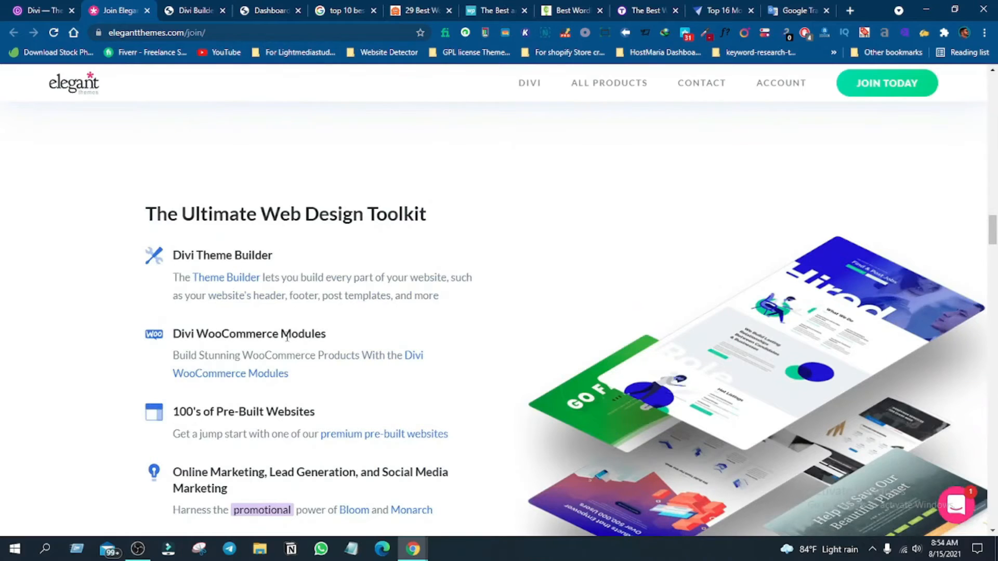
scroll(290, 333, down, 2)
scroll(296, 397, down, 4)
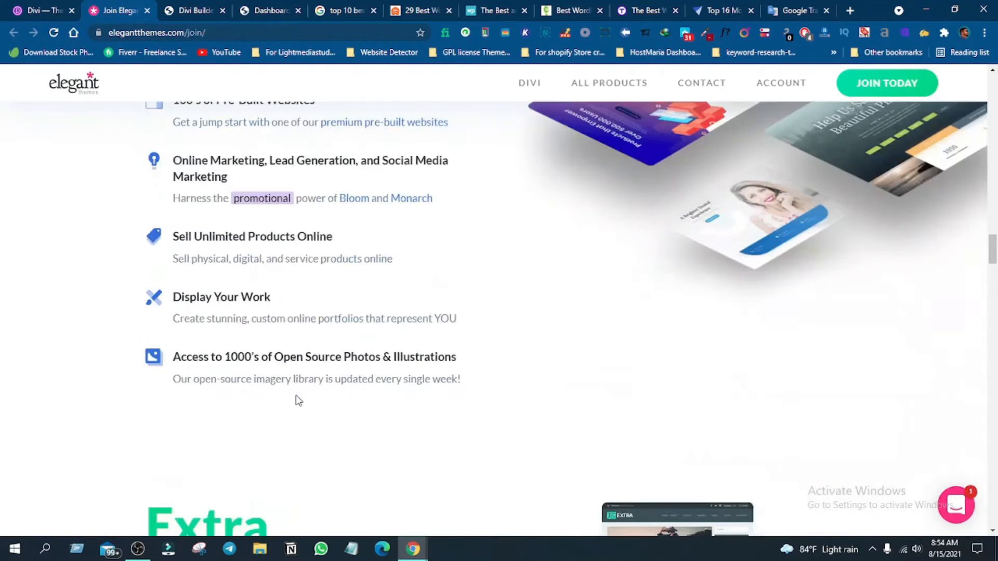
Step: Look over the descriptions of the Extra magazine theme and the Bloom and Monarch plugins
scroll(445, 312, down, 3)
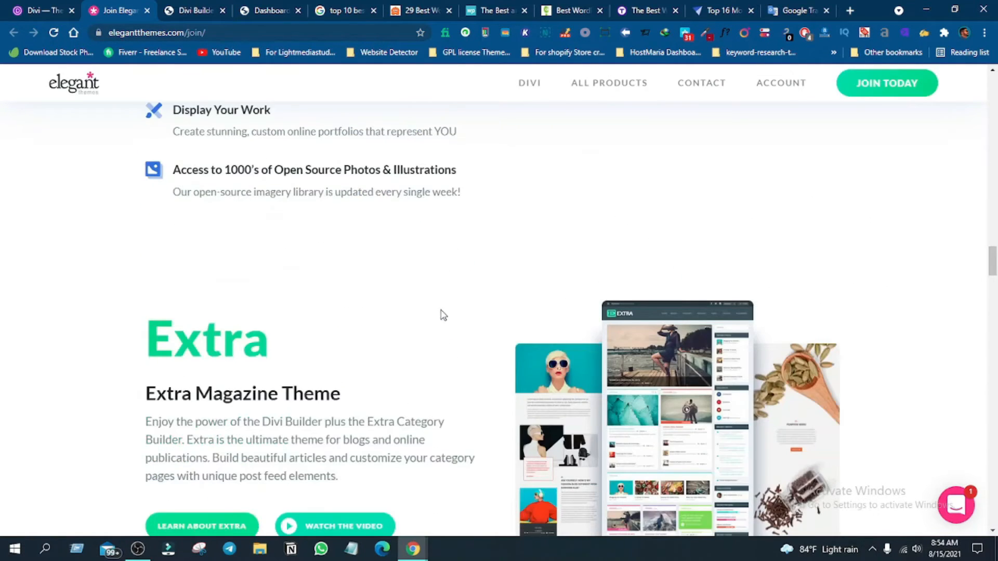
scroll(703, 319, up, 3)
scroll(435, 318, down, 12)
scroll(435, 318, down, 5)
scroll(406, 260, up, 5)
scroll(622, 351, up, 6)
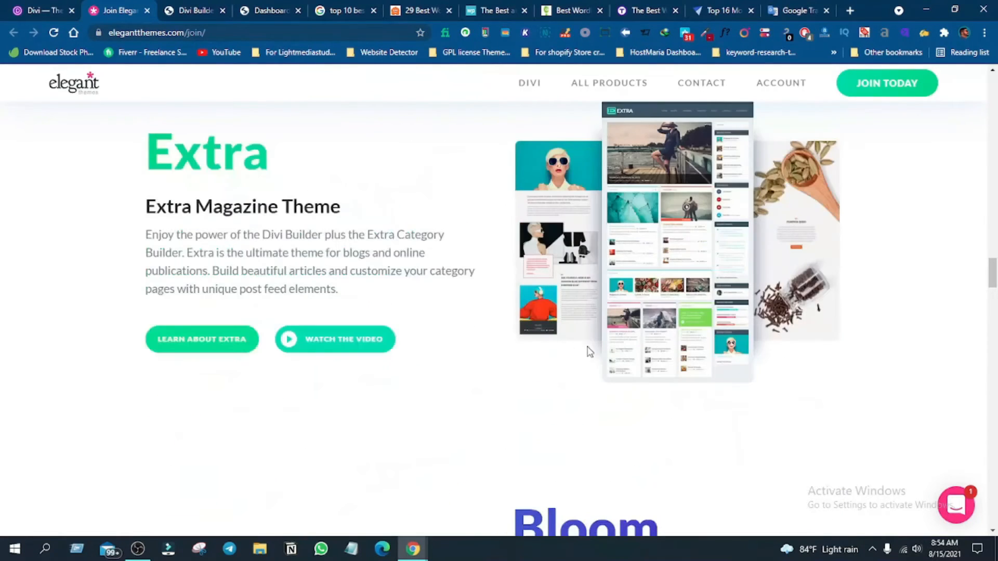
scroll(690, 486, down, 8)
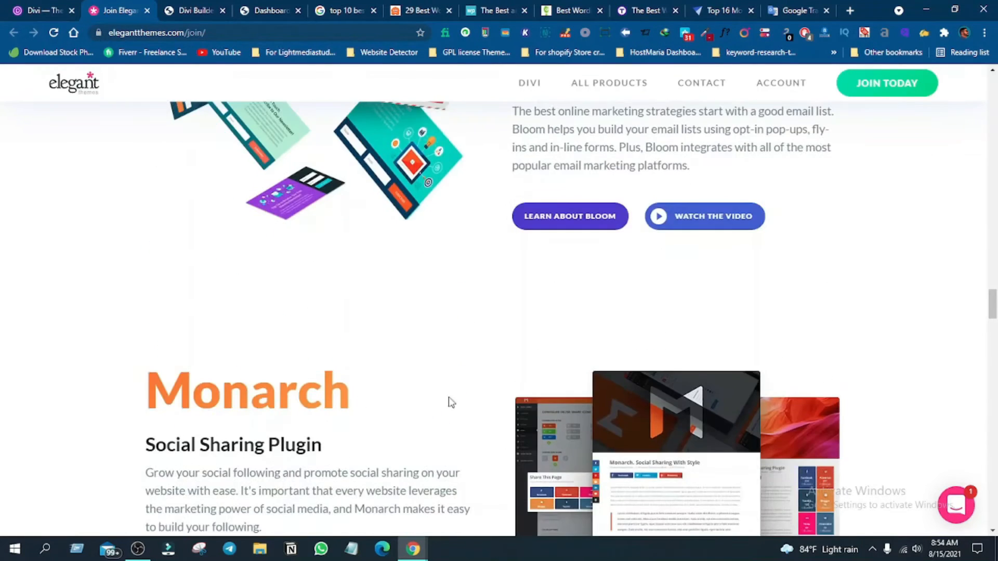
Step: Examine the usage, support, update and security benefits under Build Unlimited Websites For Your Clients
scroll(363, 403, down, 10)
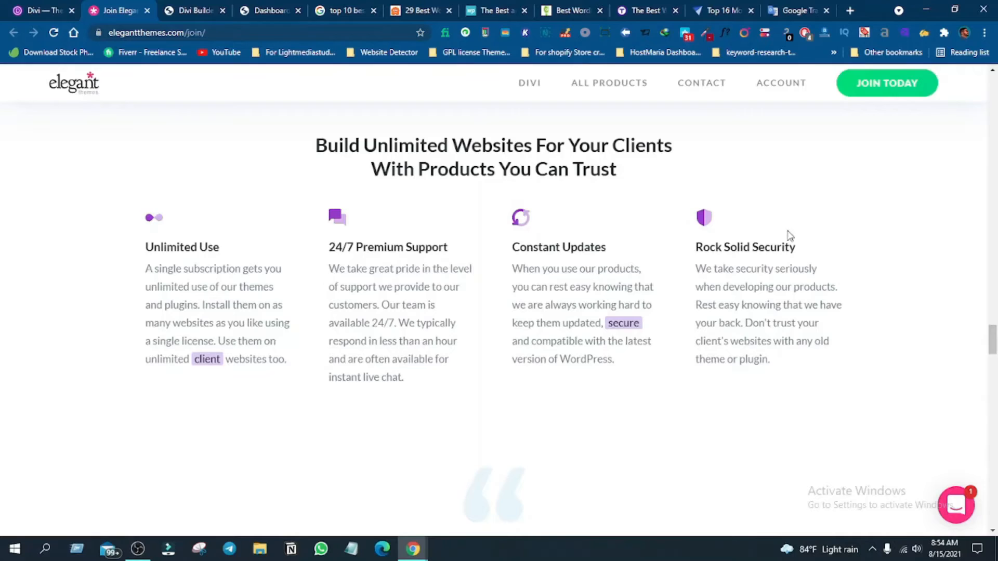
scroll(800, 305, down, 8)
scroll(423, 367, up, 6)
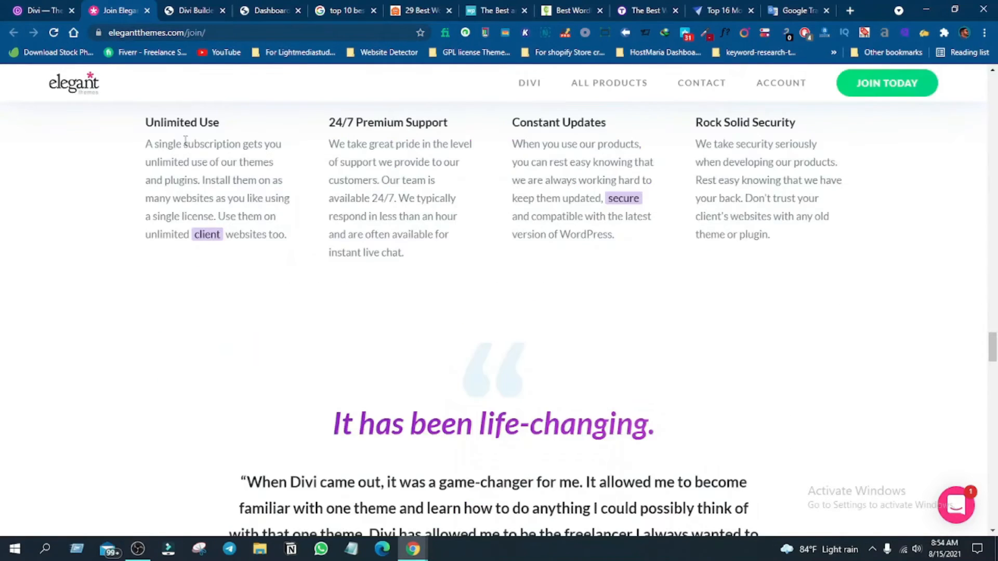
scroll(684, 116, up, 2)
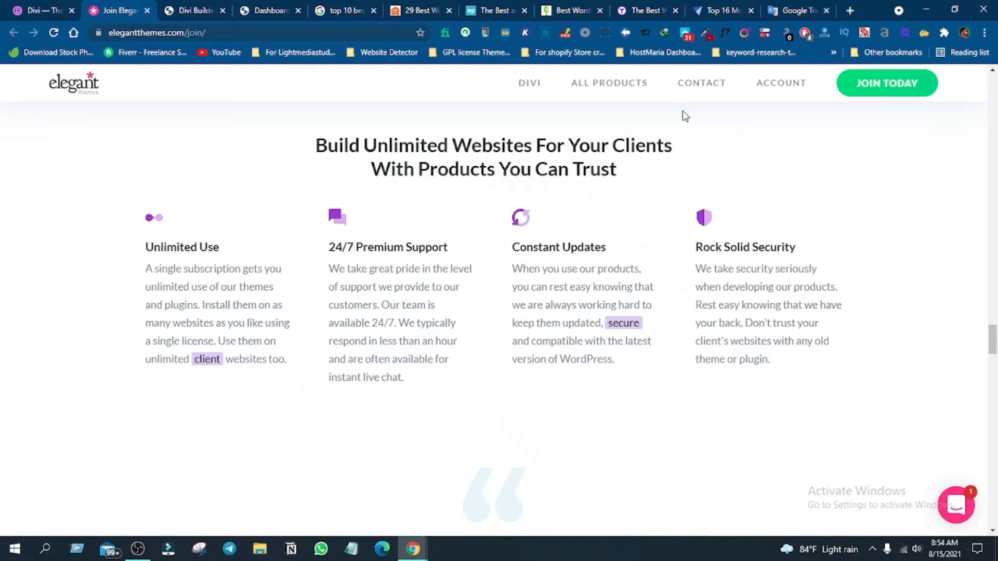
Step: Look through the Frequently Asked Questions on the Elegant Themes pricing page
scroll(167, 277, down, 12)
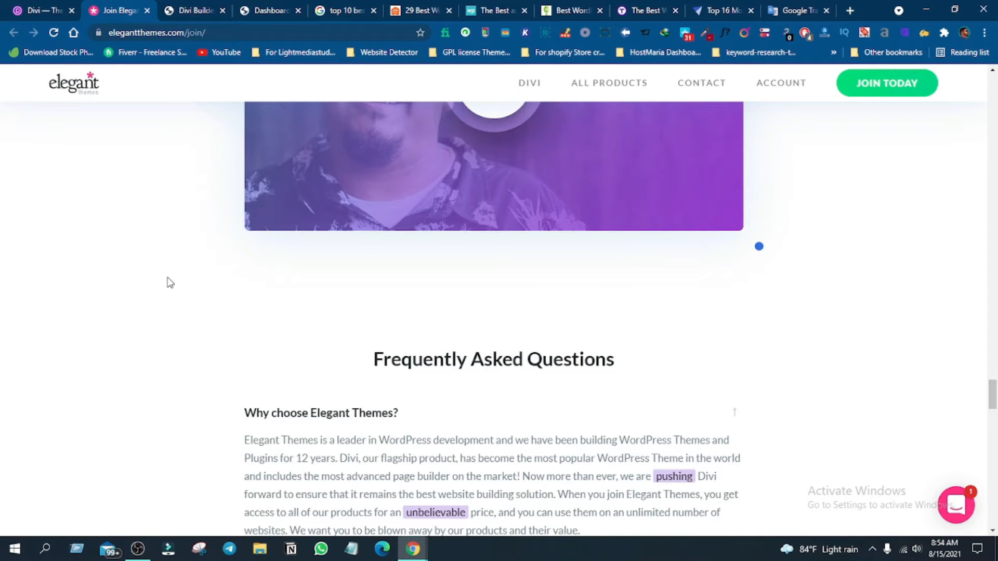
scroll(168, 283, down, 1)
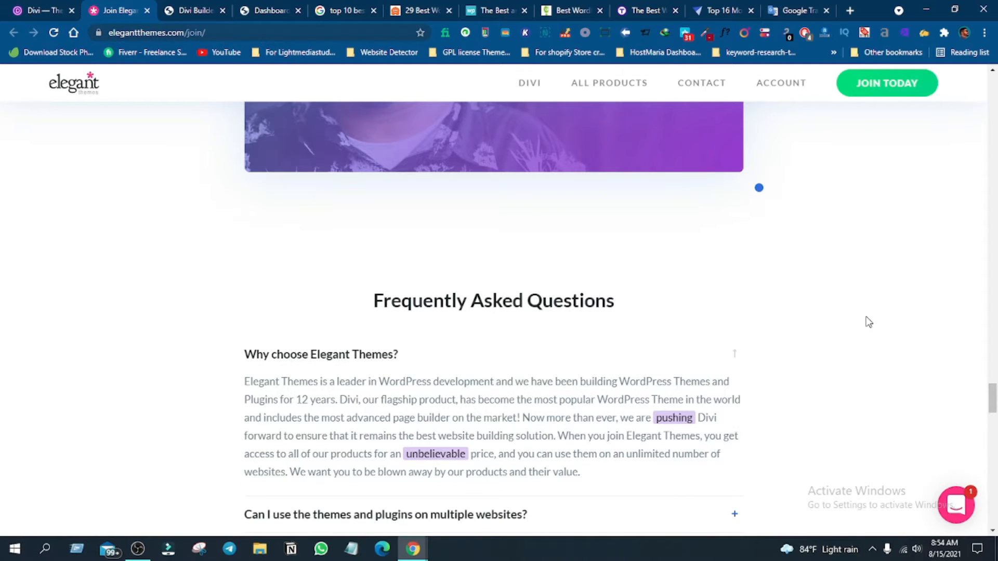
scroll(868, 322, down, 2)
scroll(738, 203, down, 4)
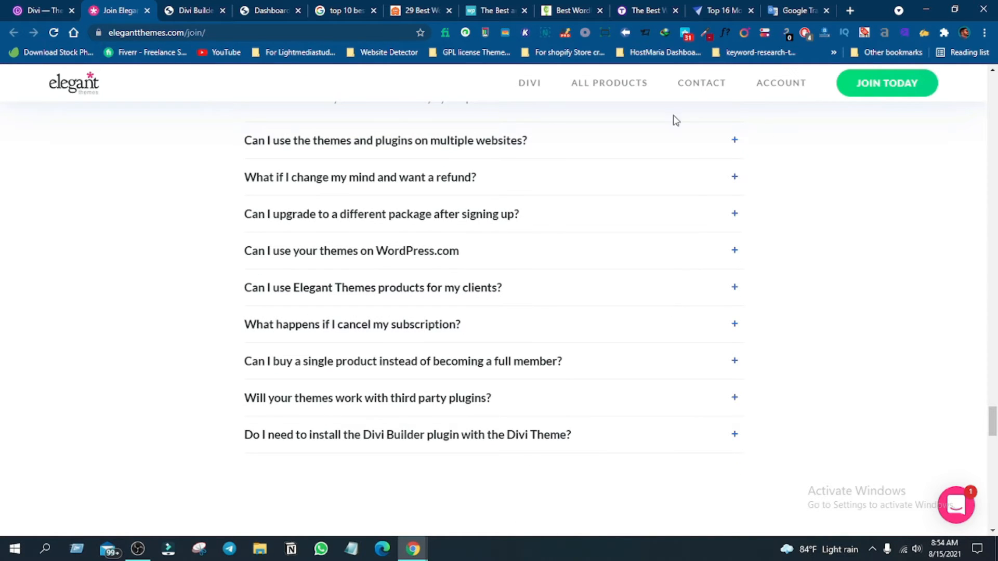
Step: Look over the WordPress community section of the pricing page and open the Elegant Themes support chat
scroll(774, 425, down, 5)
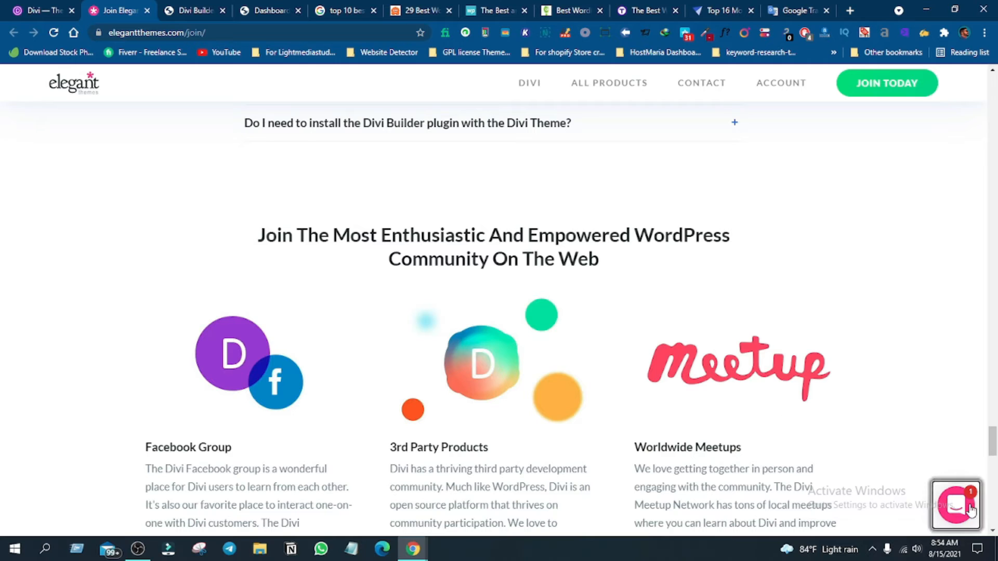
click(971, 510)
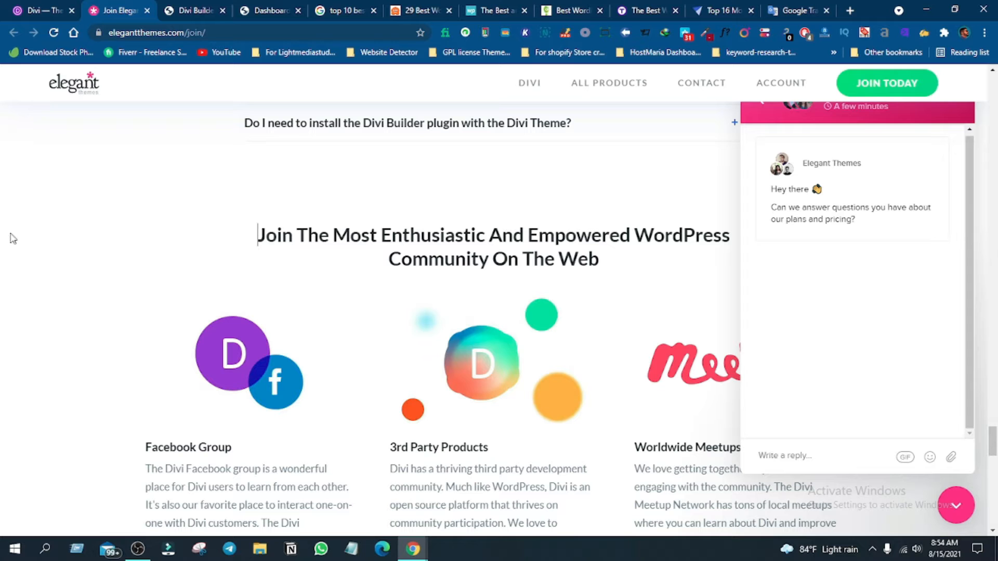
scroll(892, 236, up, 1)
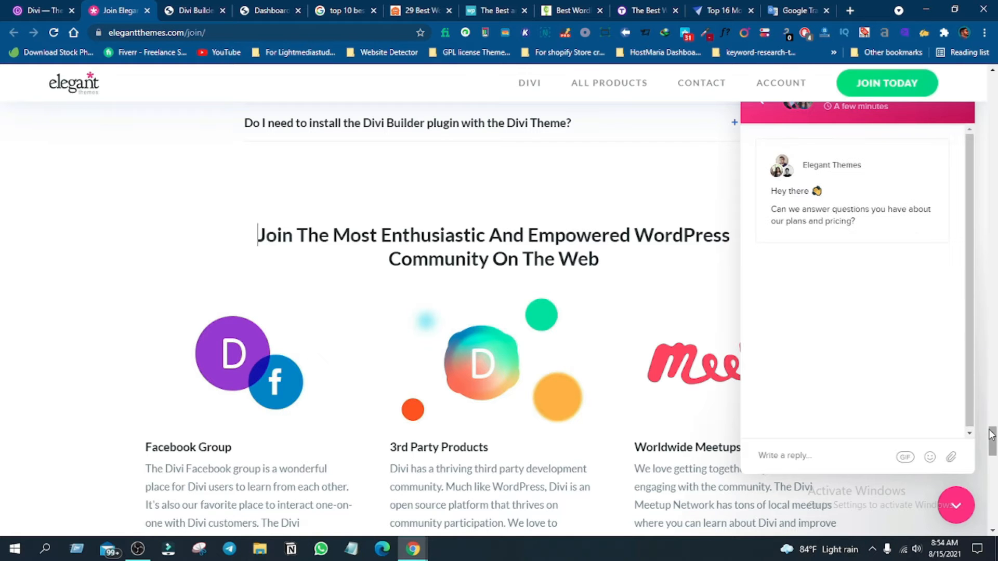
drag(992, 436, 991, 408)
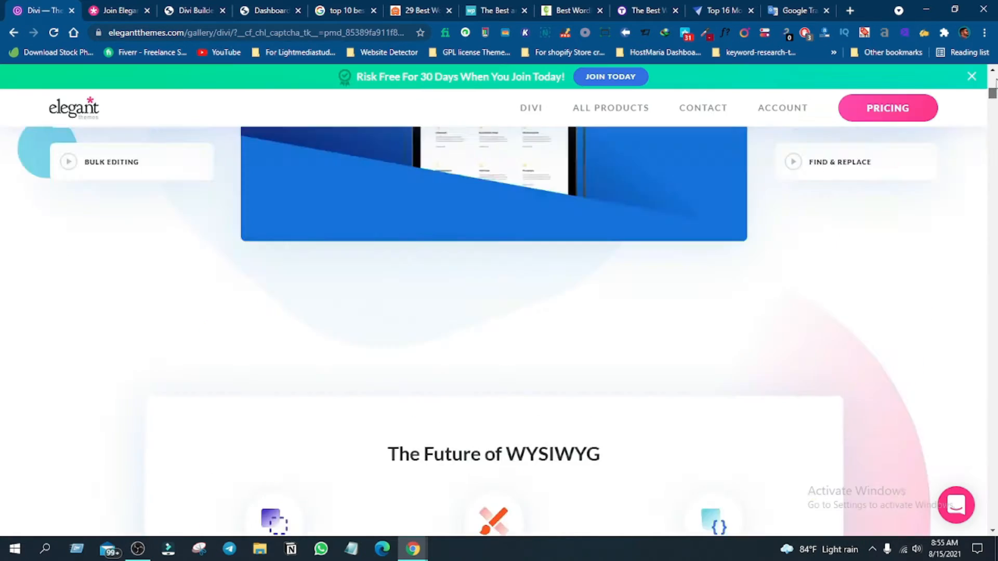
Step: Skim the Divi product page, including the Builder Walk Through, Premium Support and Divi Help System sections
scroll(499, 312, up, 10)
scroll(499, 312, down, 10)
drag(997, 301, 995, 377)
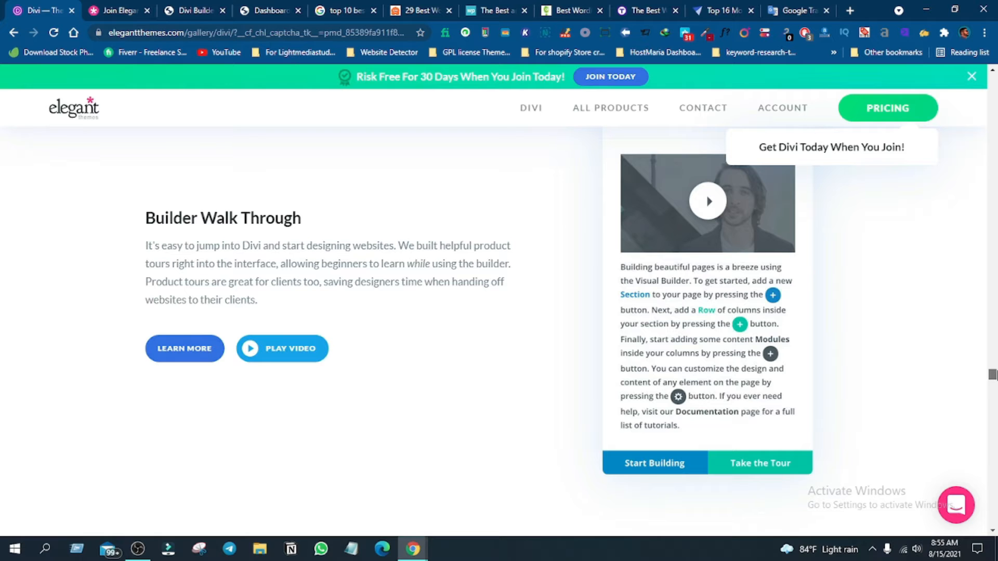
scroll(743, 315, down, 10)
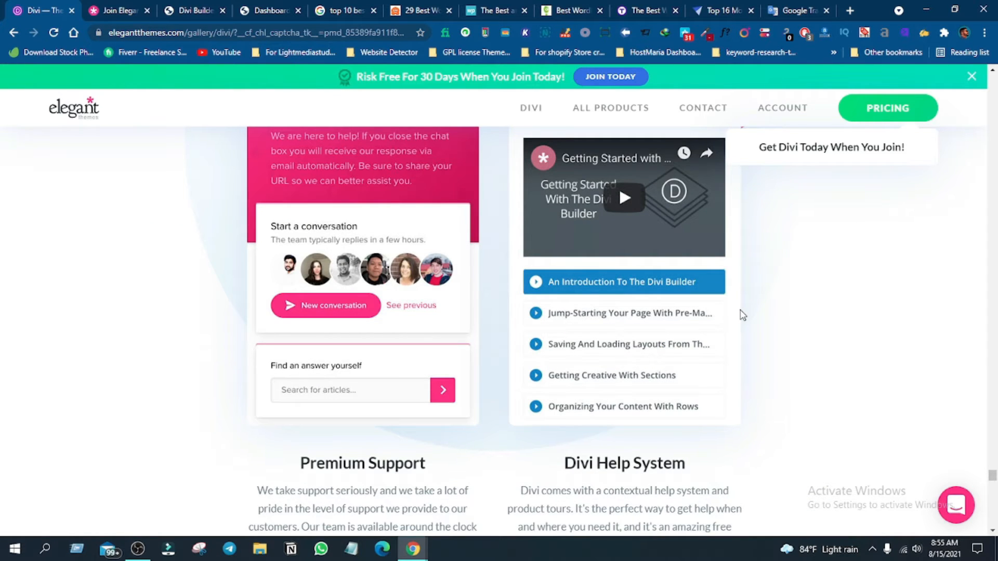
scroll(274, 292, up, 10)
scroll(274, 292, up, 15)
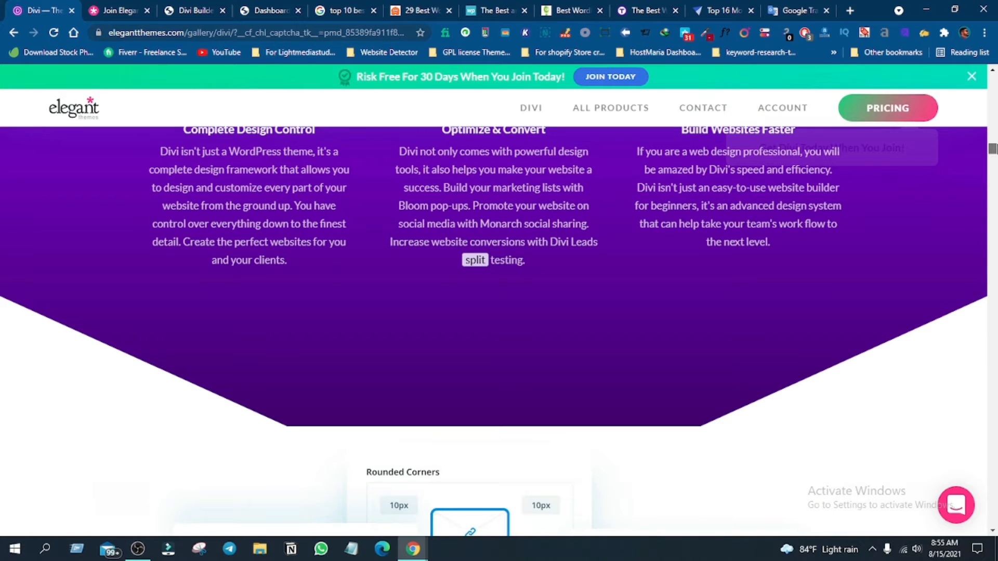
Step: Highlight the 800+ Pre-made Designs and 100+ Full Website Packs headings on the Divi page
scroll(389, 379, up, 5)
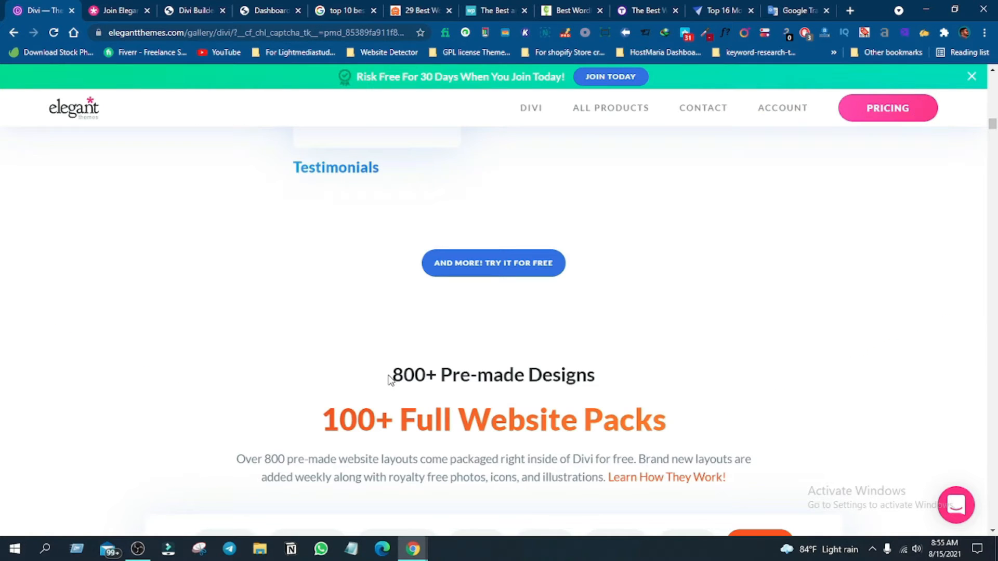
drag(390, 379, 628, 381)
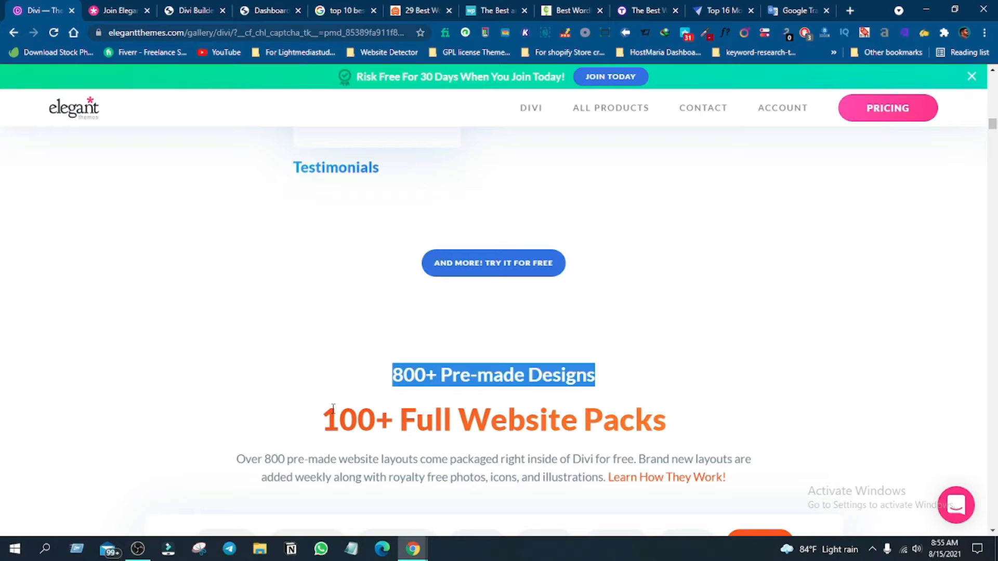
drag(324, 416, 737, 302)
Step: Browse the Business category of Divi layout packs and open the Design Agency layout pack
scroll(737, 302, down, 2)
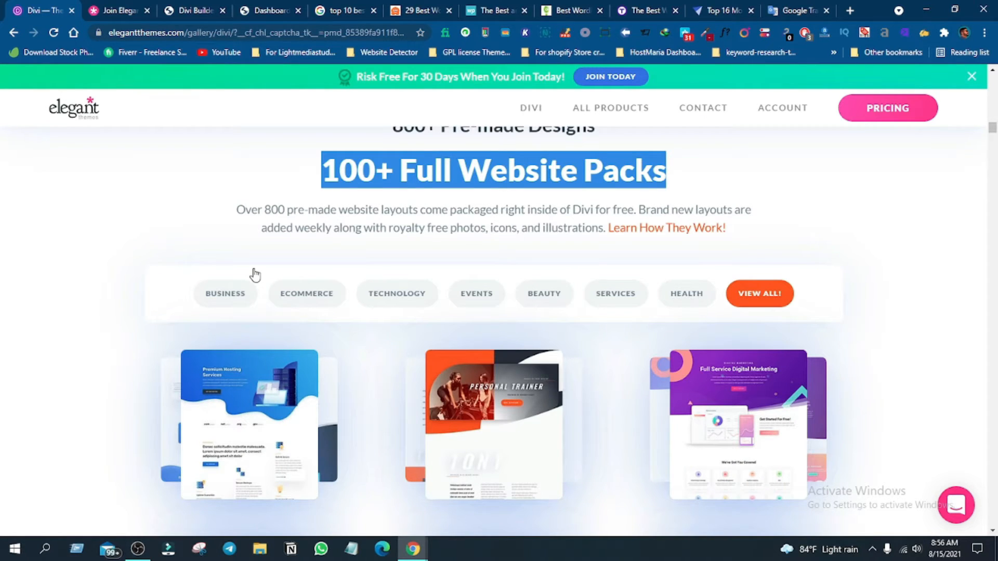
click(255, 274)
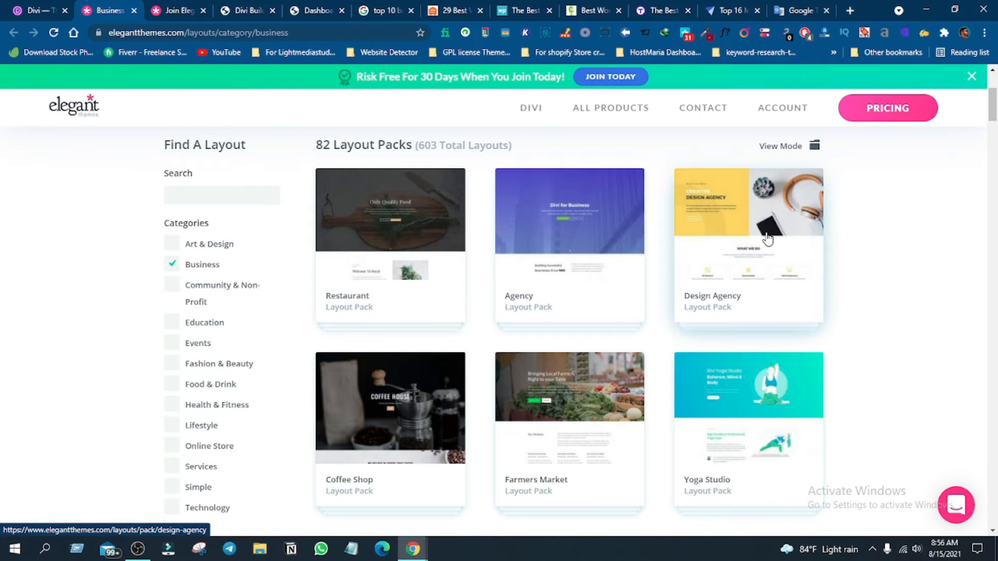
click(768, 239)
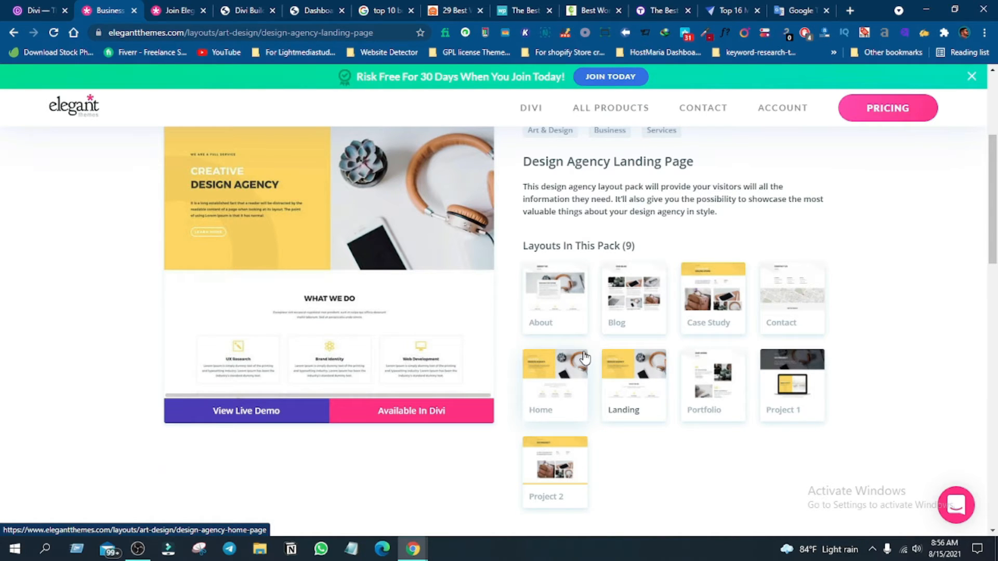
Step: Check how Divi is listed in the Google results for top 10 best wordpress theme and in WPBeginner's multipurpose themes article
key(ctrl+Tab)
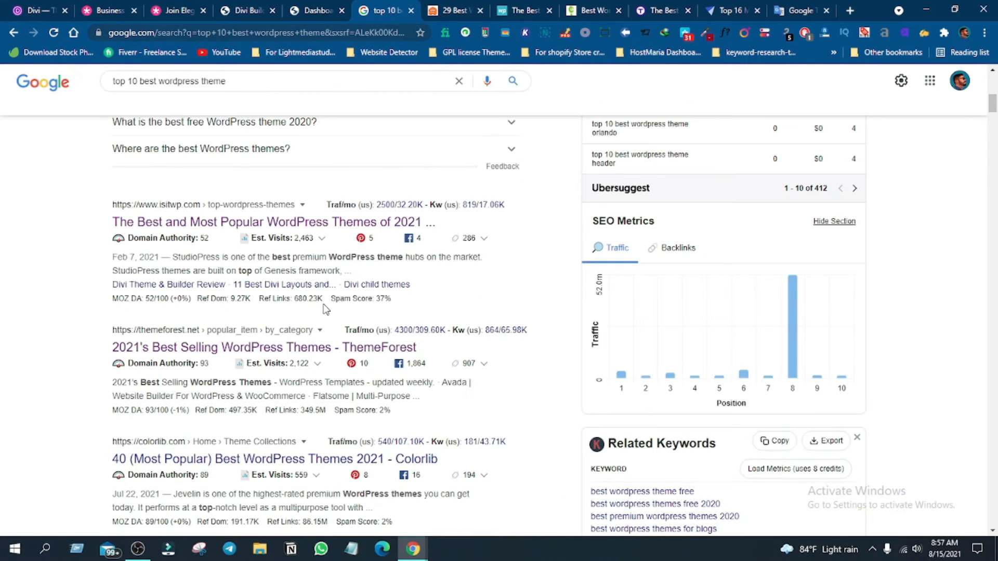
scroll(291, 304, up, 10)
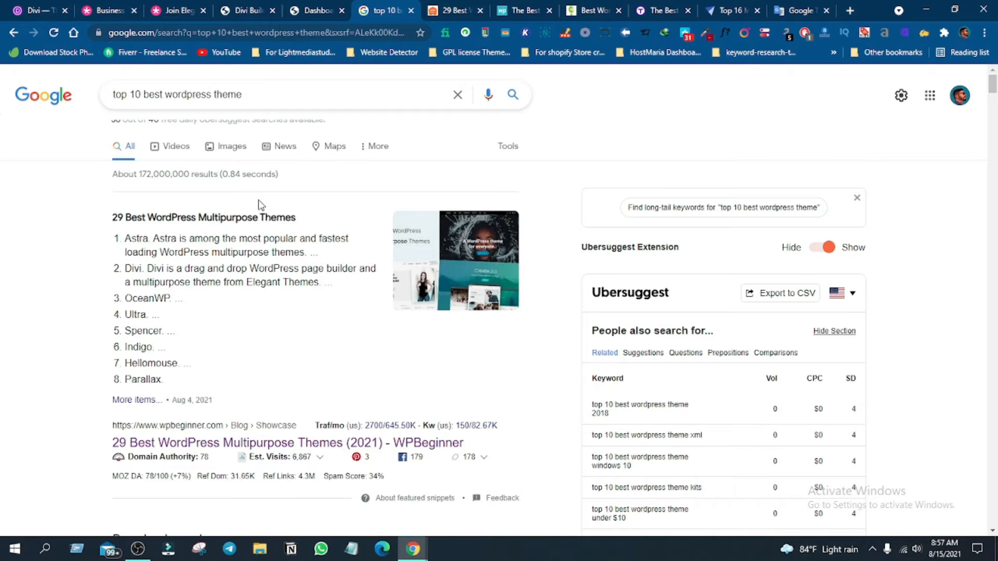
click(444, 11)
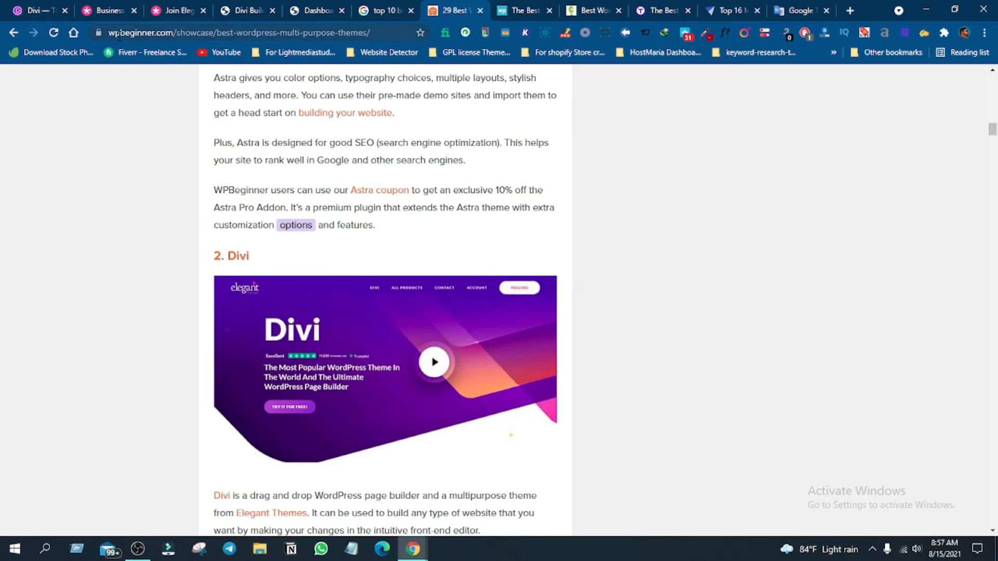
scroll(486, 314, up, 6)
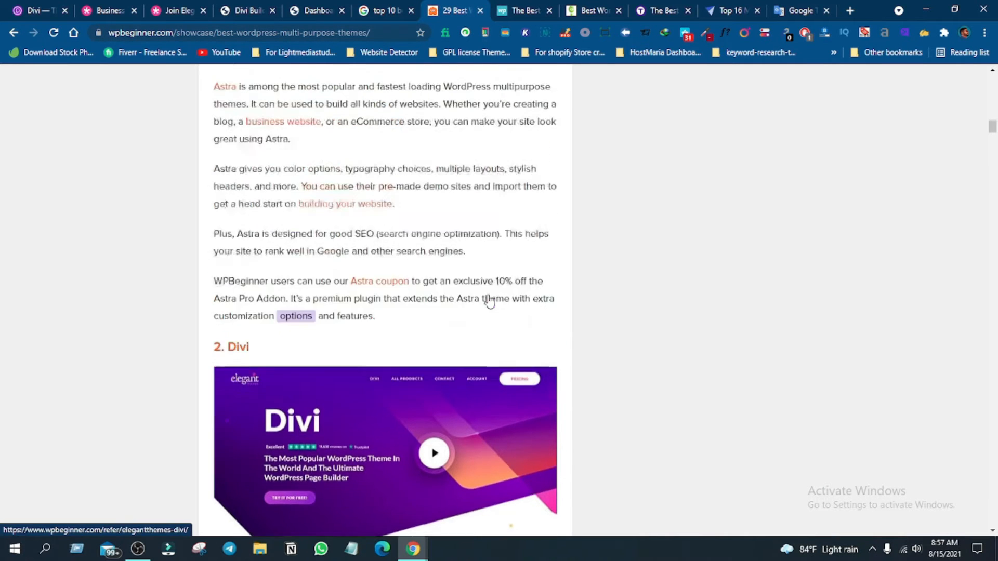
scroll(291, 327, down, 6)
scroll(270, 258, down, 3)
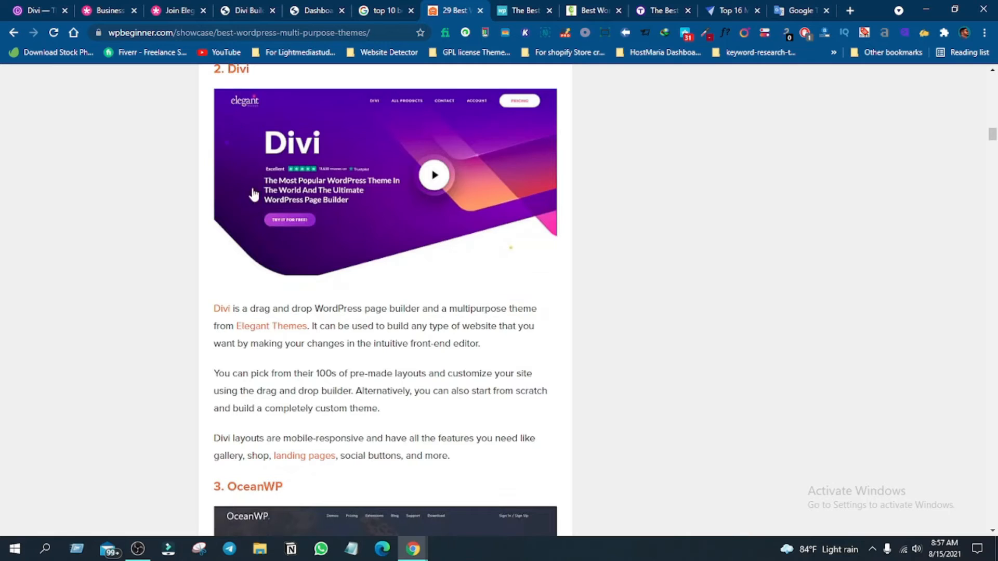
scroll(370, 291, up, 2)
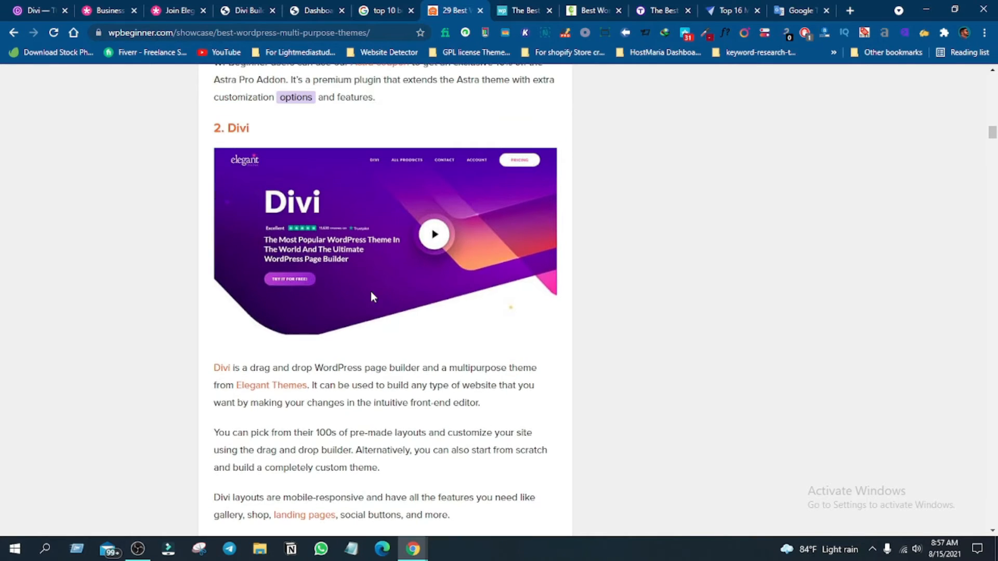
Step: Review the Divi entry in the IsItWP article on the best and most popular WordPress themes of 2021
click(522, 10)
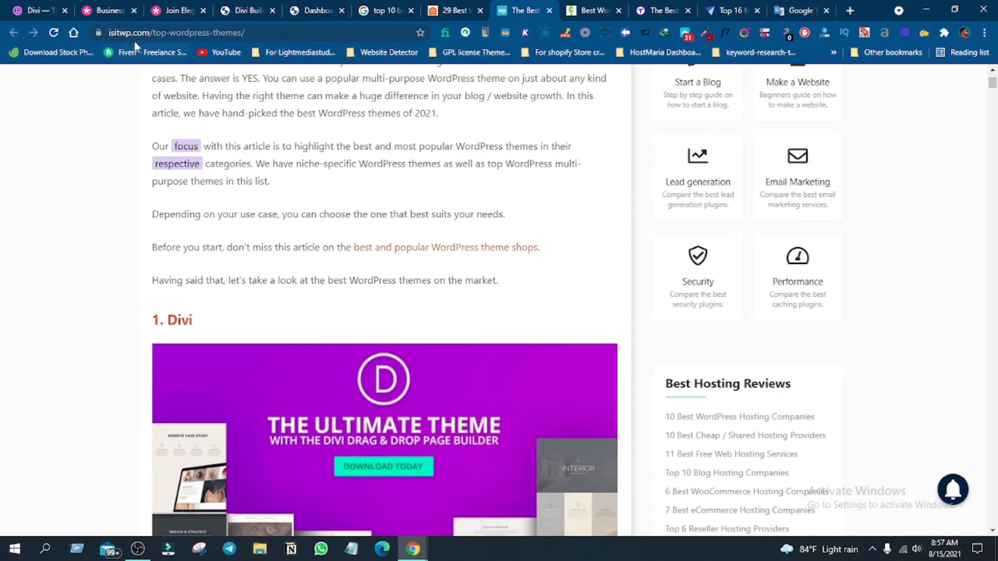
scroll(314, 299, up, 4)
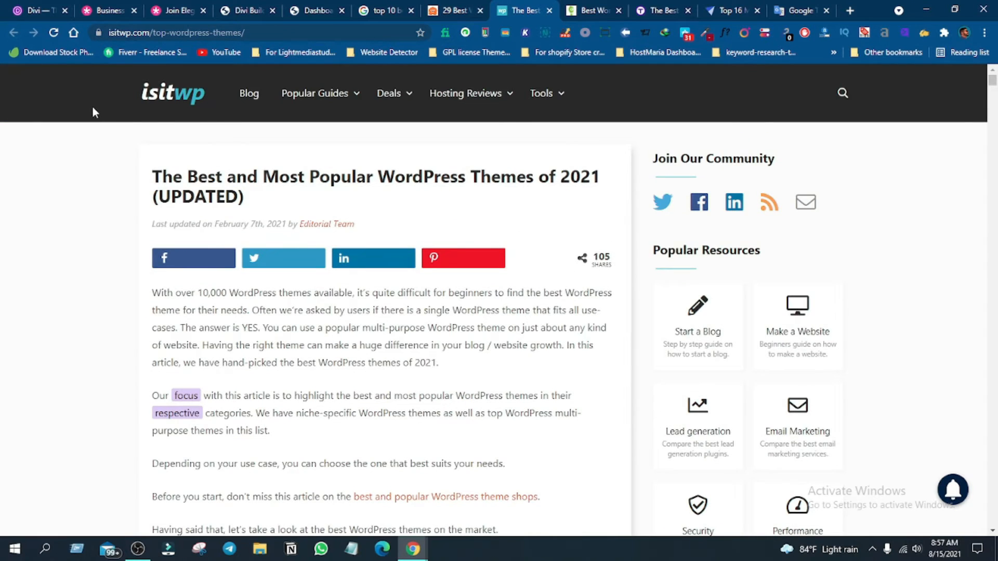
scroll(300, 299, down, 8)
scroll(356, 357, down, 3)
scroll(381, 307, up, 5)
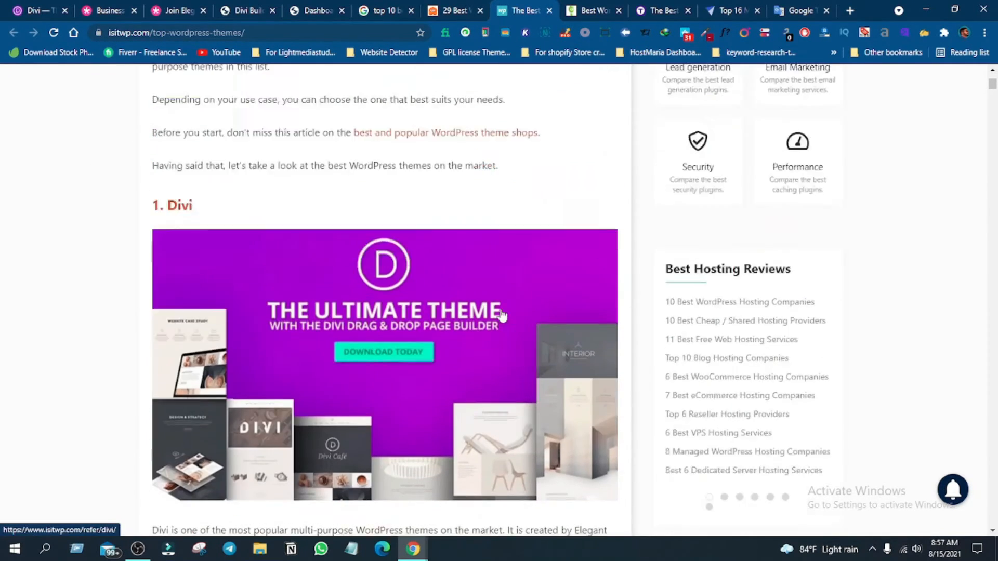
scroll(502, 314, up, 1)
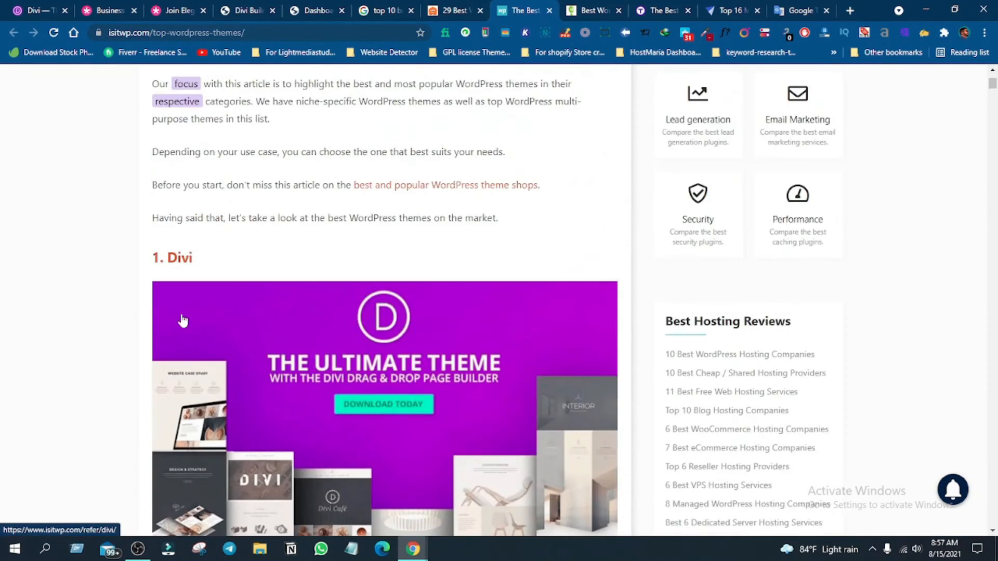
Step: Find Divi in the Crazy Egg list of blog themes and in Themeco's The Best WordPress Themes of 2021 article
click(583, 7)
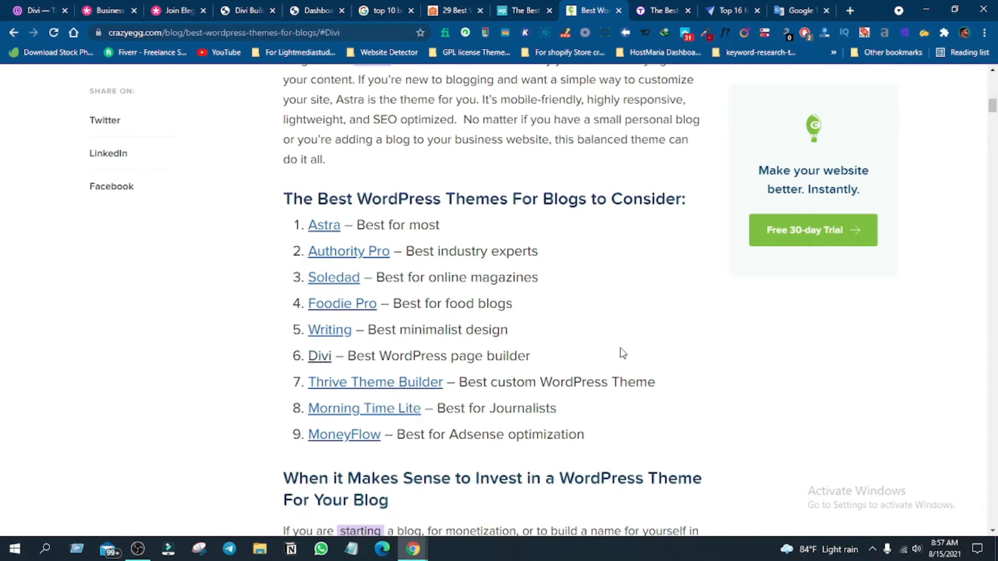
scroll(623, 353, down, 2)
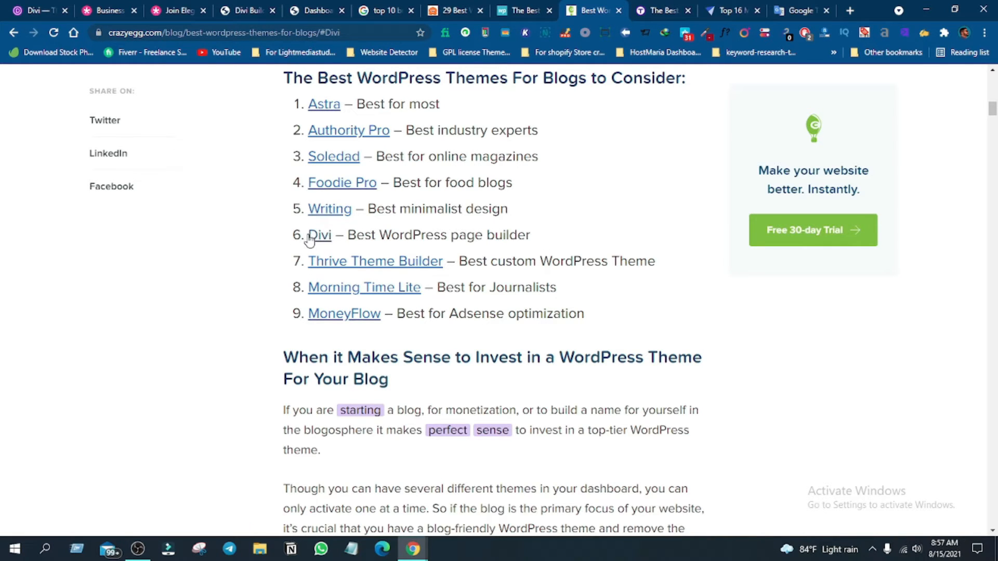
click(661, 7)
scroll(400, 337, up, 7)
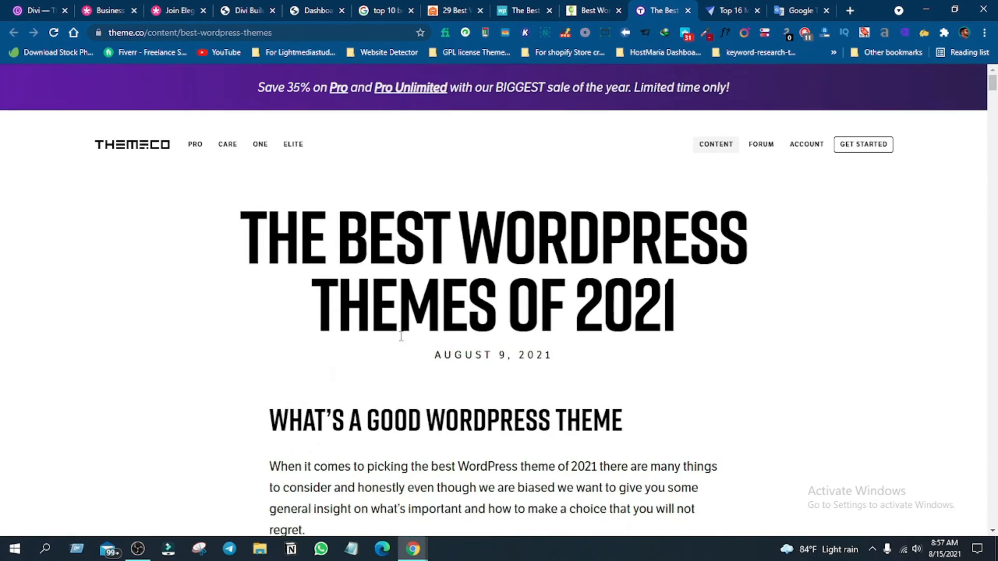
scroll(491, 271, down, 15)
scroll(491, 272, down, 20)
scroll(489, 277, up, 5)
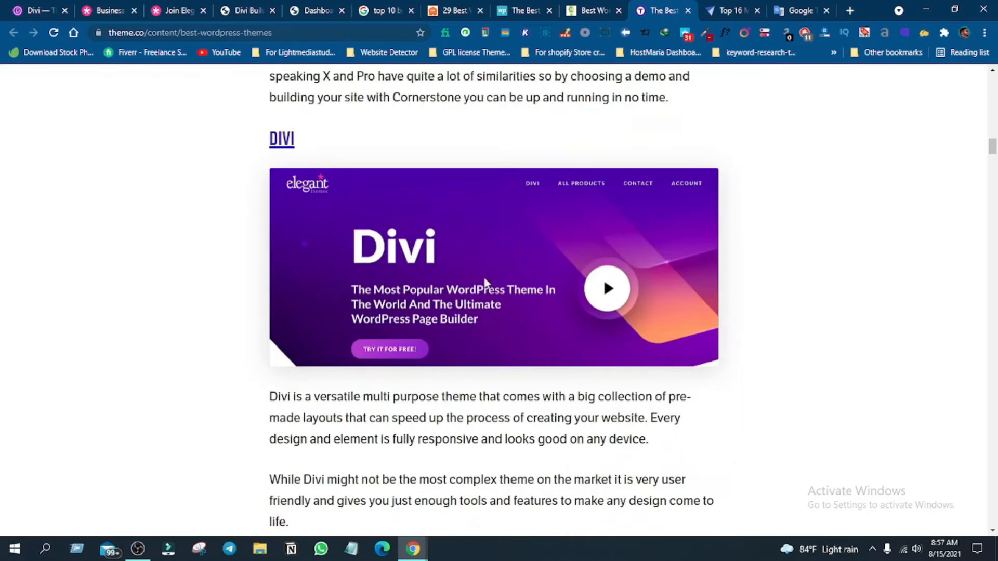
scroll(647, 383, up, 5)
scroll(649, 383, down, 5)
Step: Read the Divi entry in the aThemes article on the most popular WordPress themes
click(727, 7)
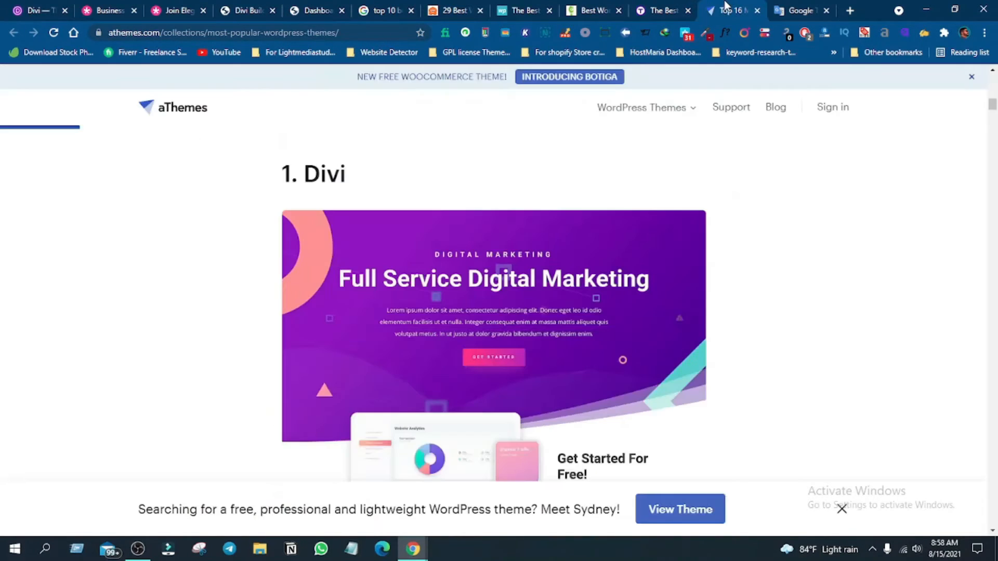
scroll(240, 231, up, 3)
scroll(660, 240, down, 1)
scroll(659, 231, down, 2)
scroll(334, 314, up, 4)
scroll(334, 314, down, 10)
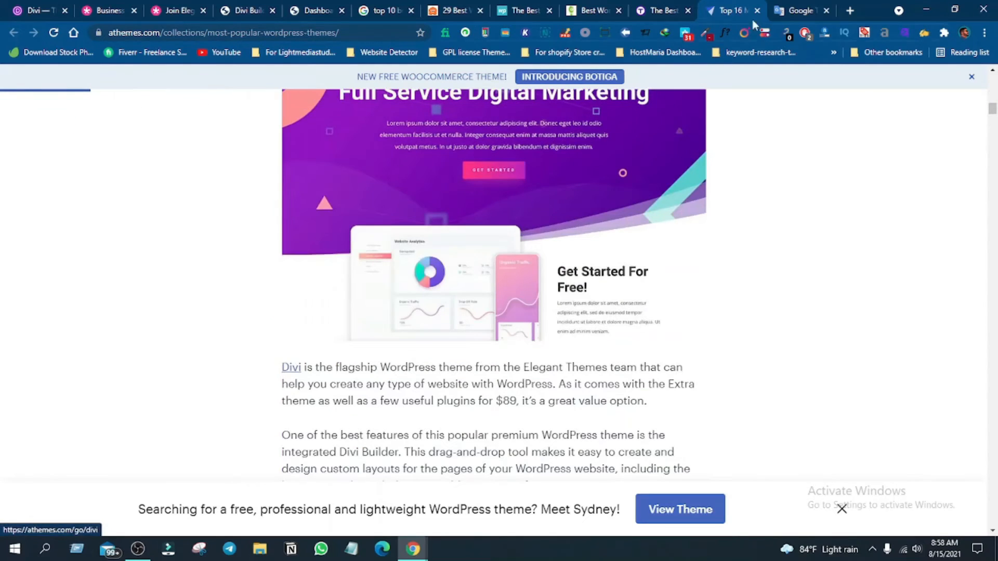
scroll(334, 290, down, 12)
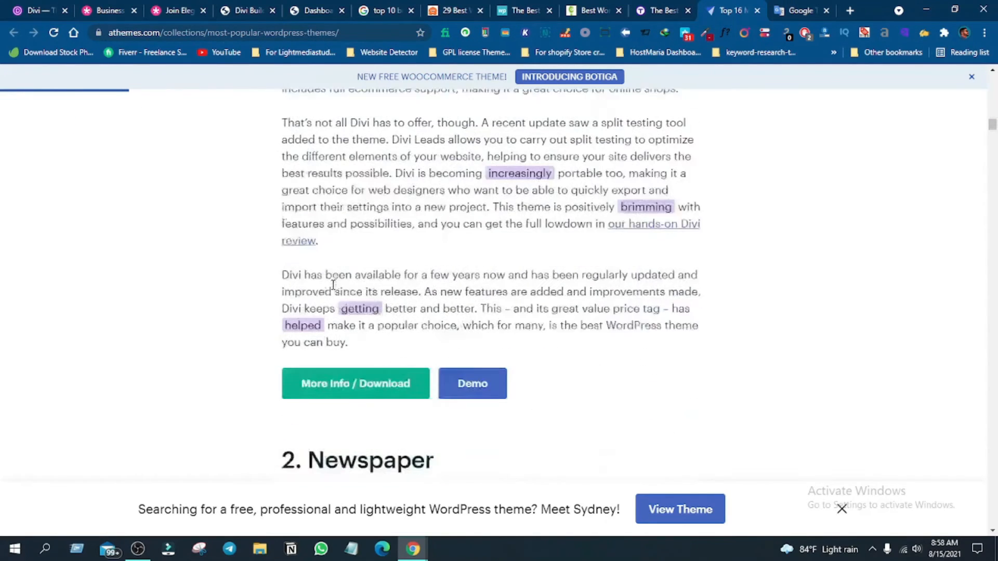
Step: Switch to the Divi Themes Tutorial site's WordPress dashboard and open the page for adding a new theme
click(7, 6)
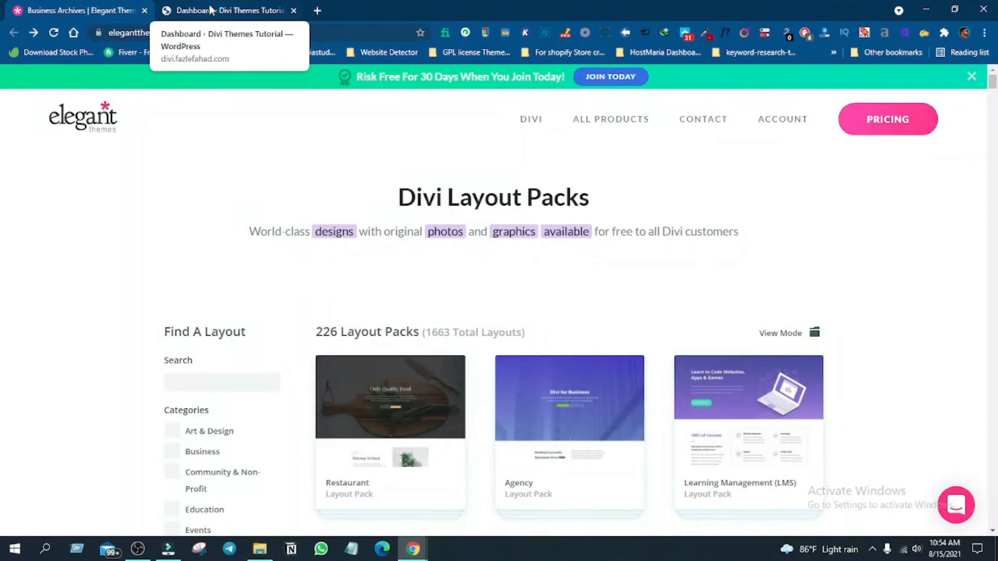
click(210, 9)
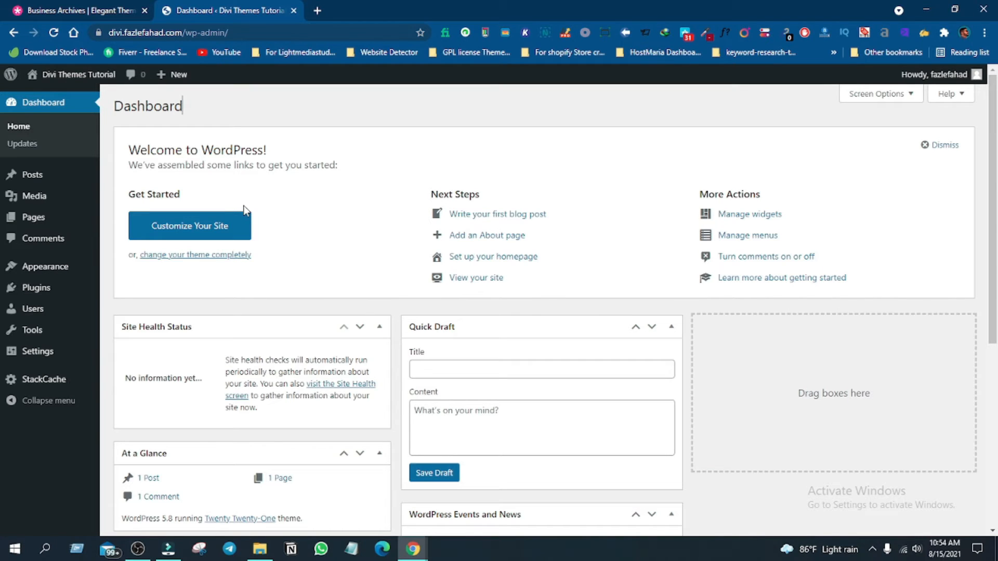
mouse_move(47, 268)
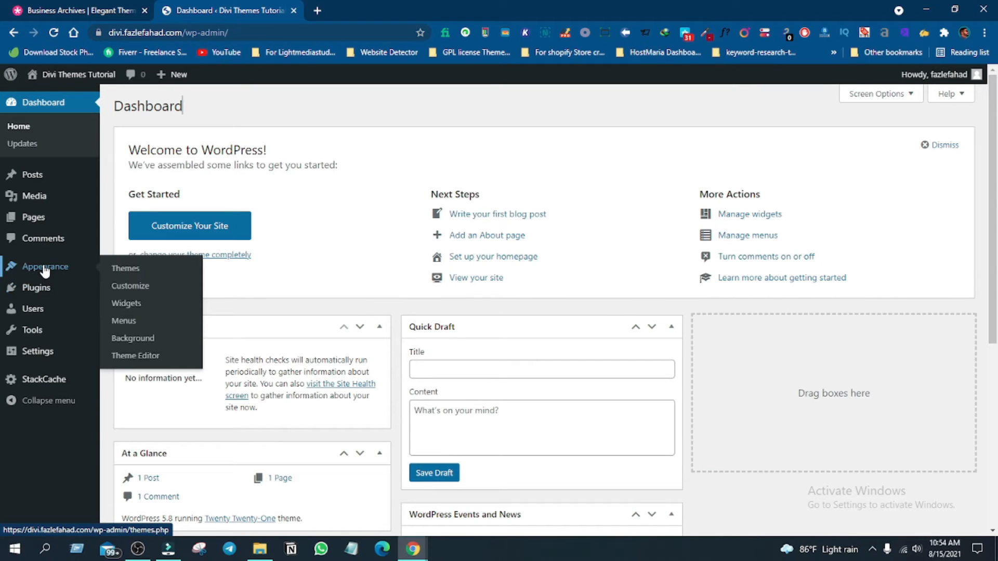
click(131, 275)
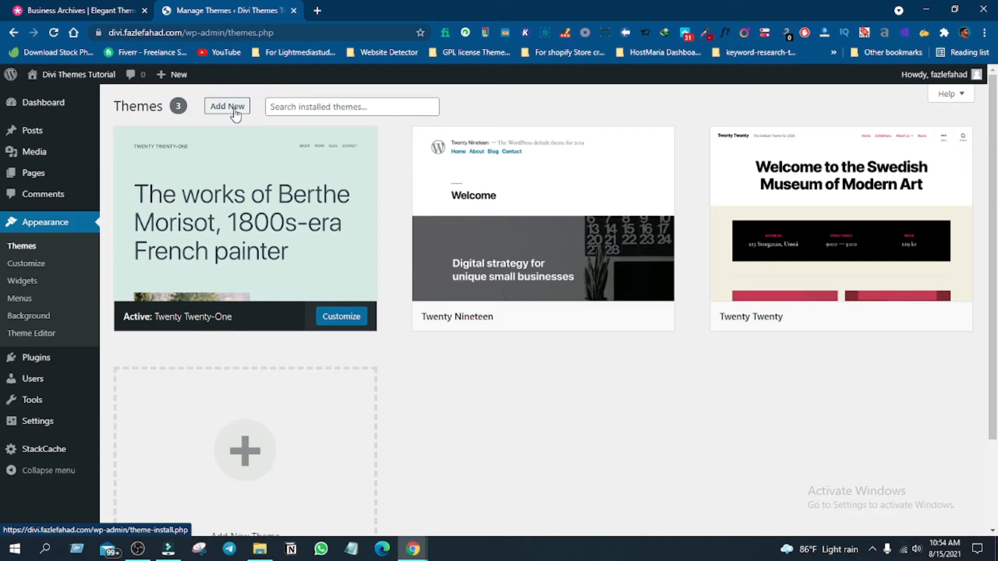
click(235, 113)
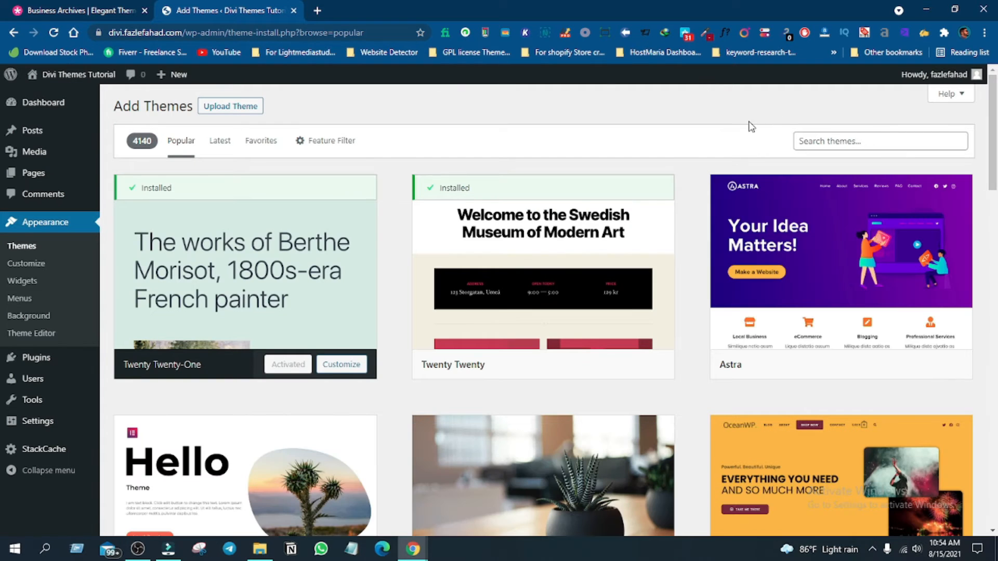
mouse_move(216, 272)
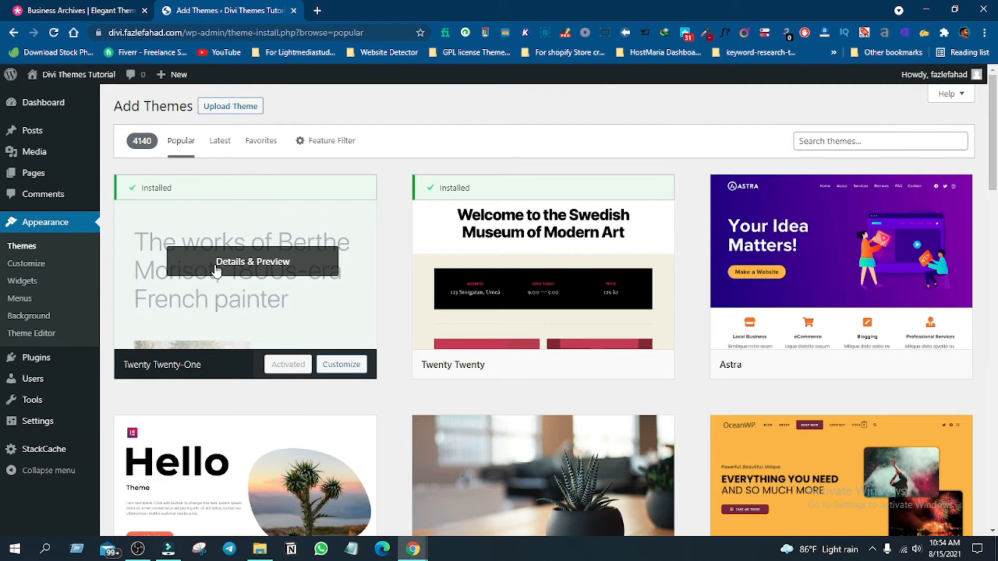
Step: Find the Divi zip archive in the Divi Theme folder on the desktop
scroll(216, 260, down, 6)
scroll(216, 260, up, 6)
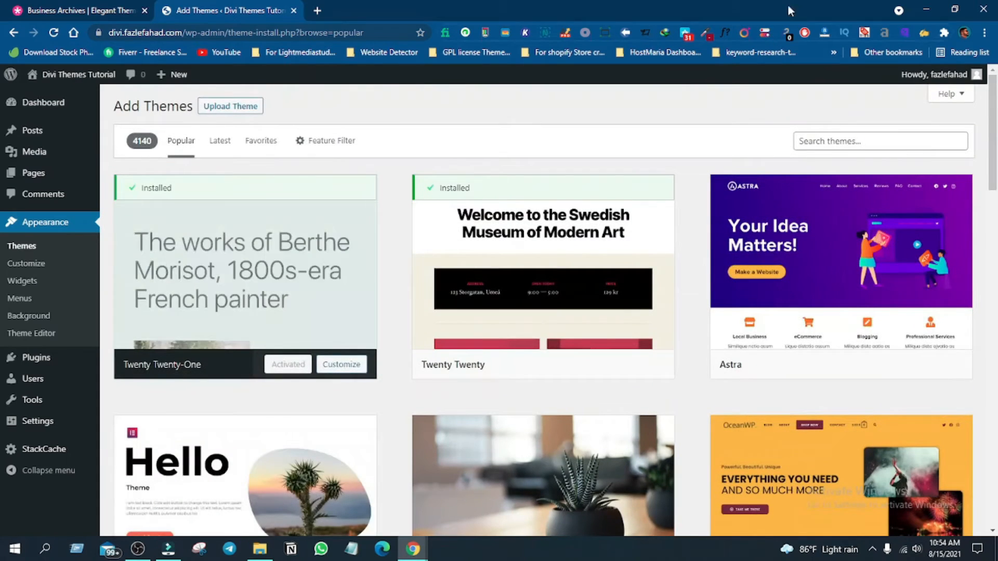
click(930, 8)
click(929, 8)
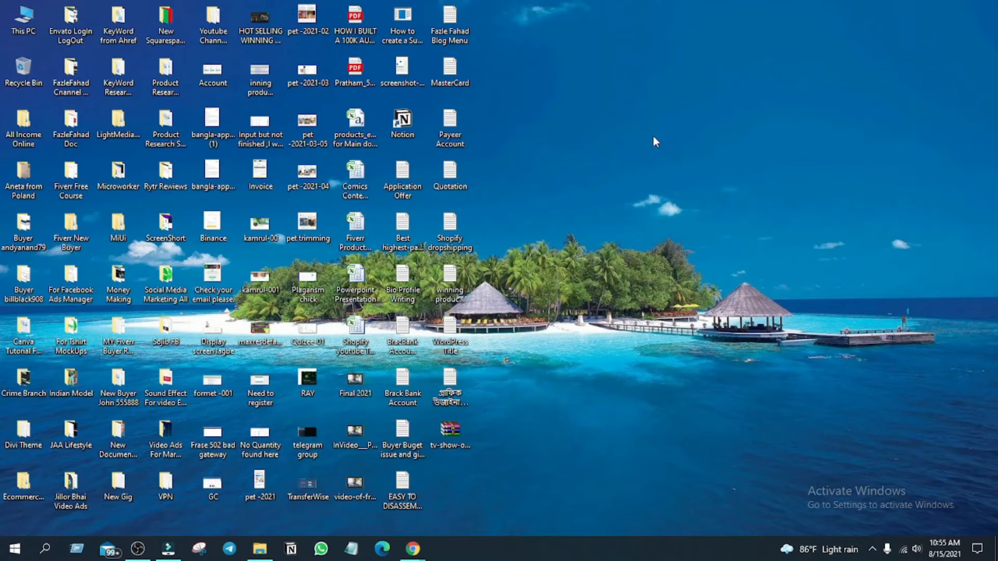
double_click(32, 443)
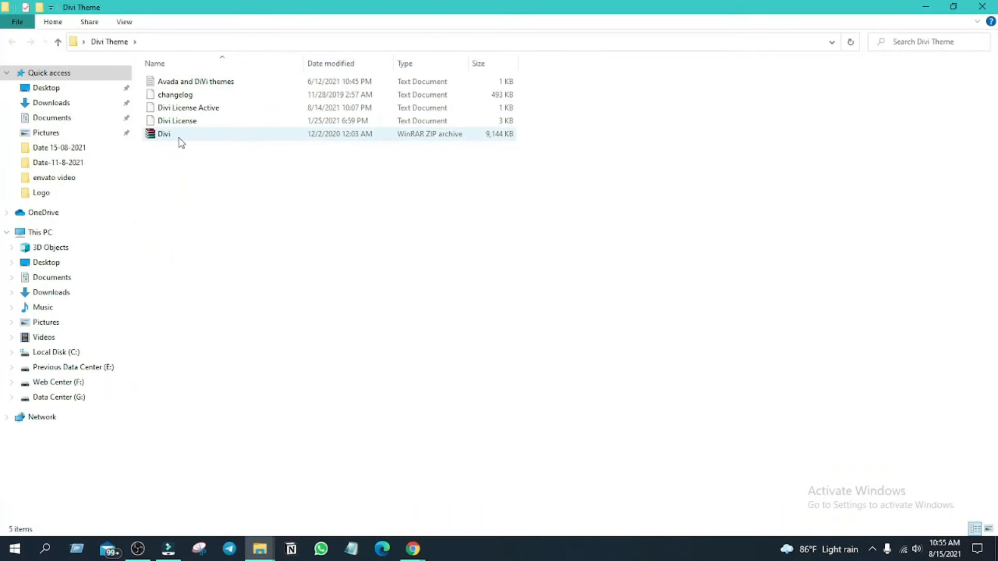
click(179, 138)
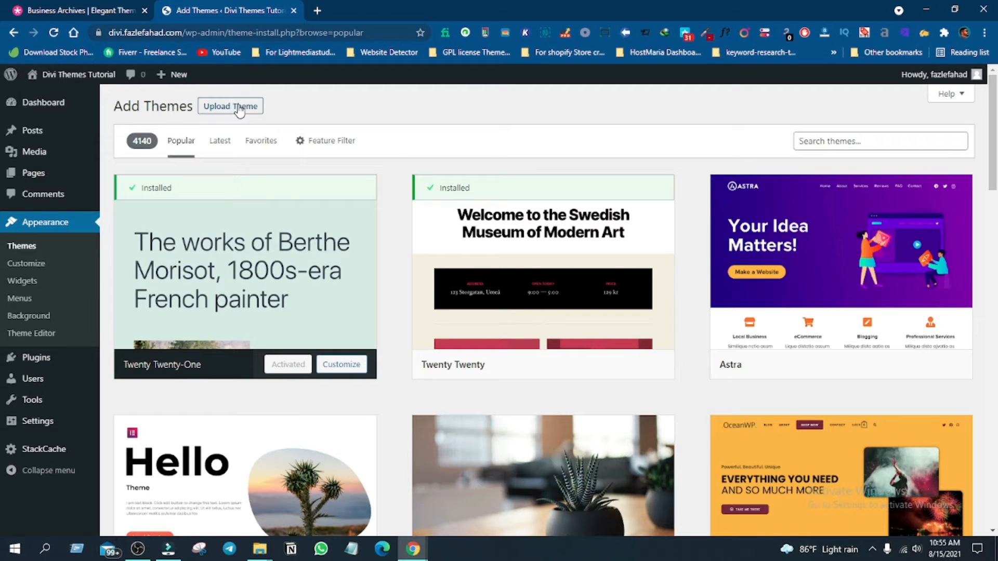
Step: Choose the Divi zip archive from the desktop's Divi Theme folder as the theme file to upload to the site
click(222, 107)
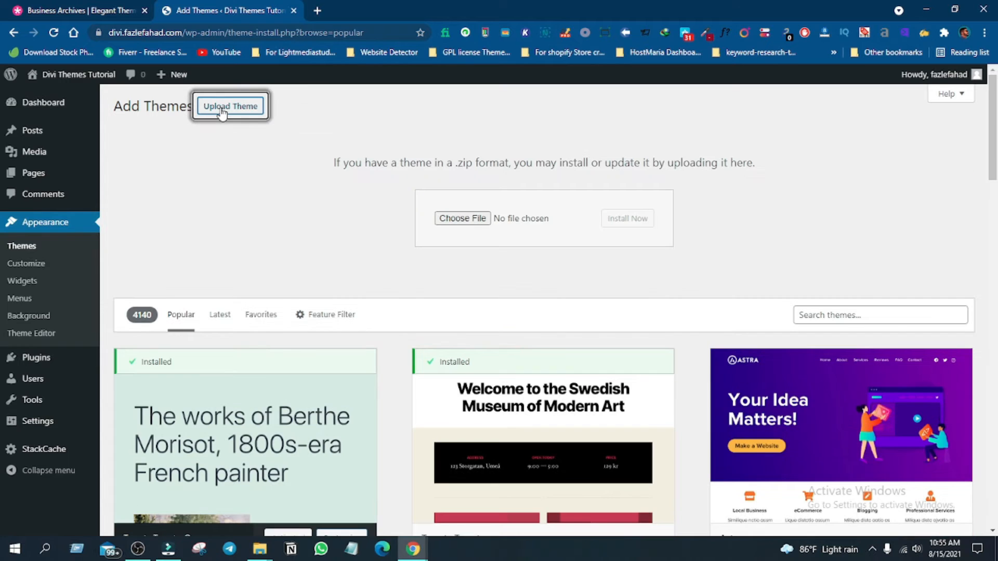
click(464, 220)
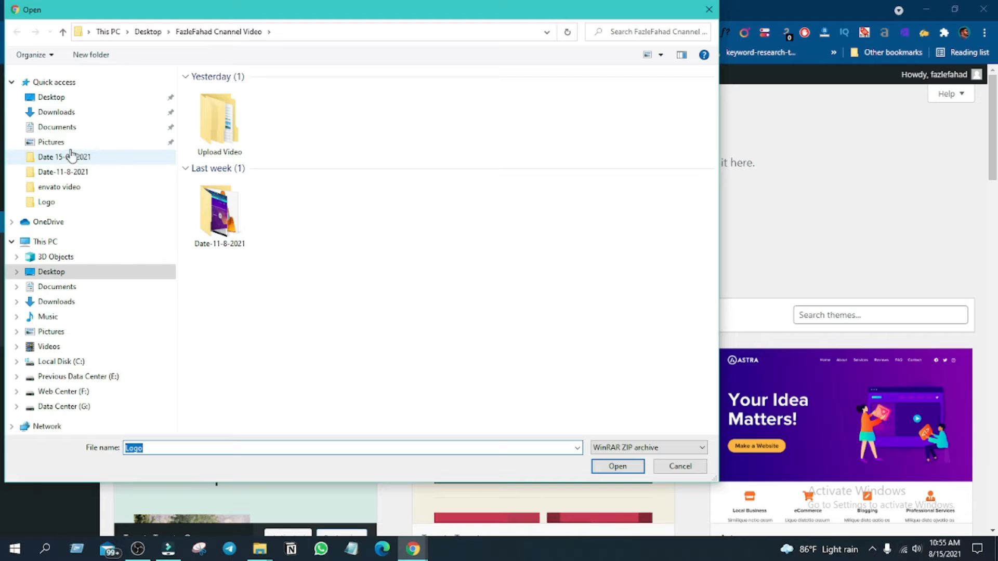
click(71, 98)
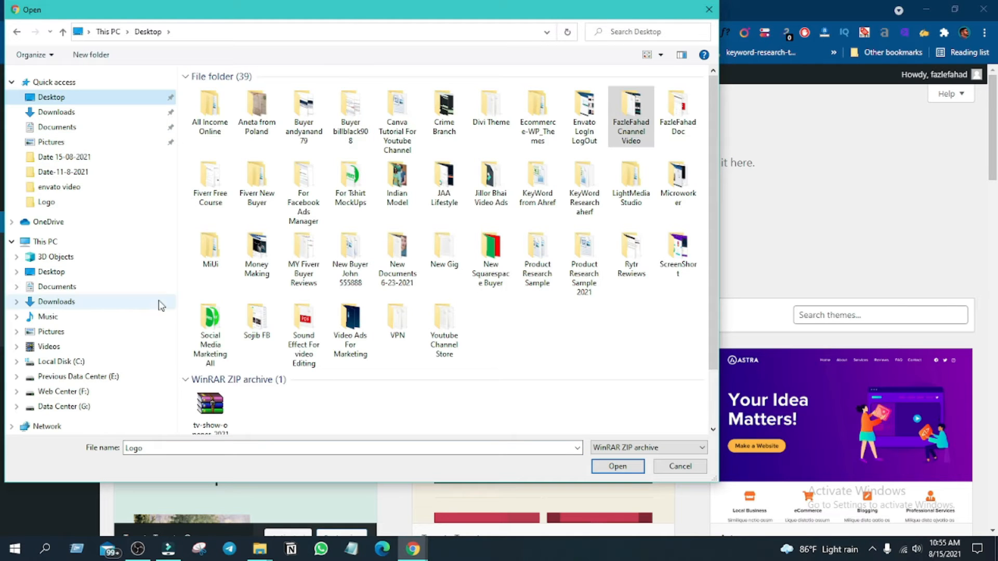
double_click(491, 110)
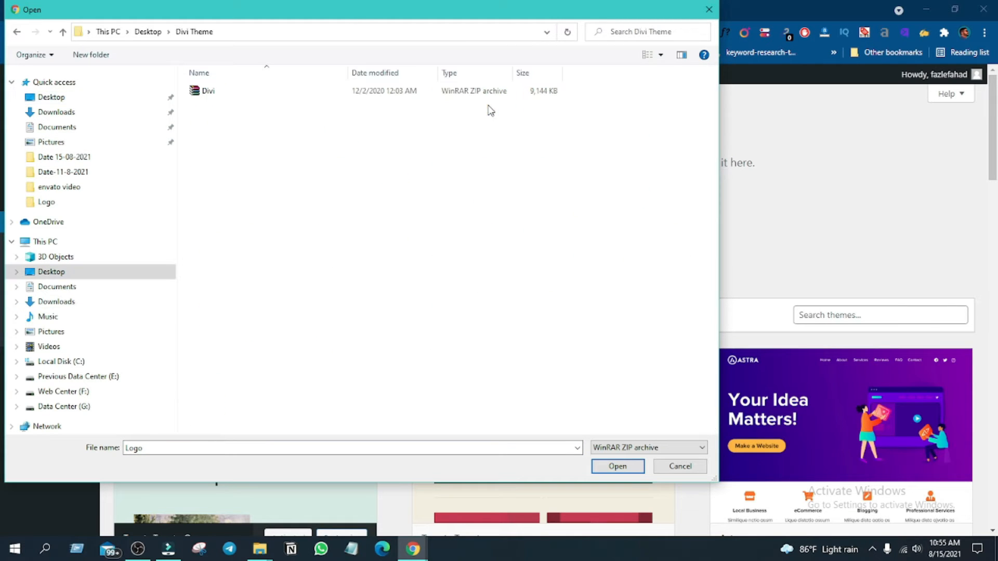
click(213, 98)
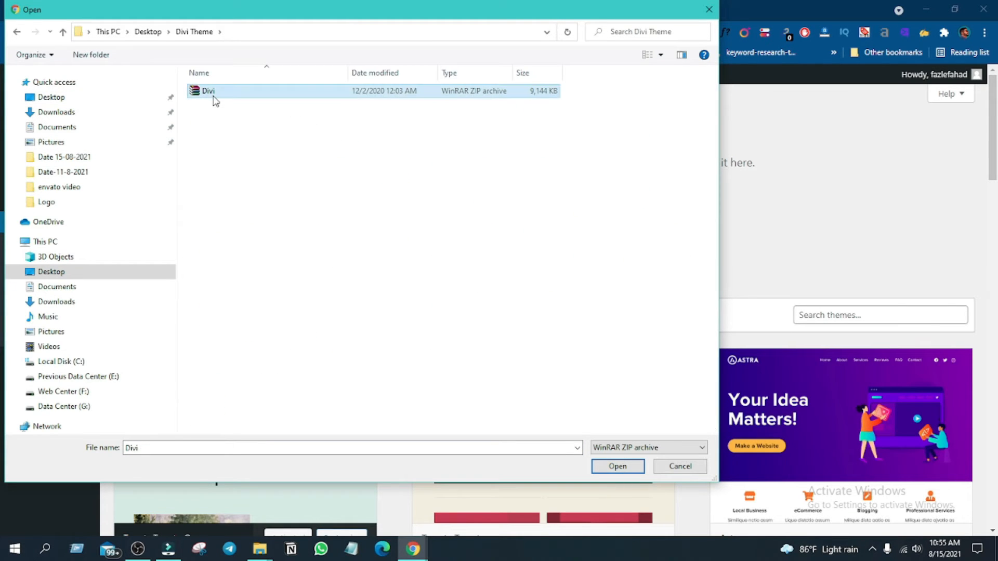
click(613, 470)
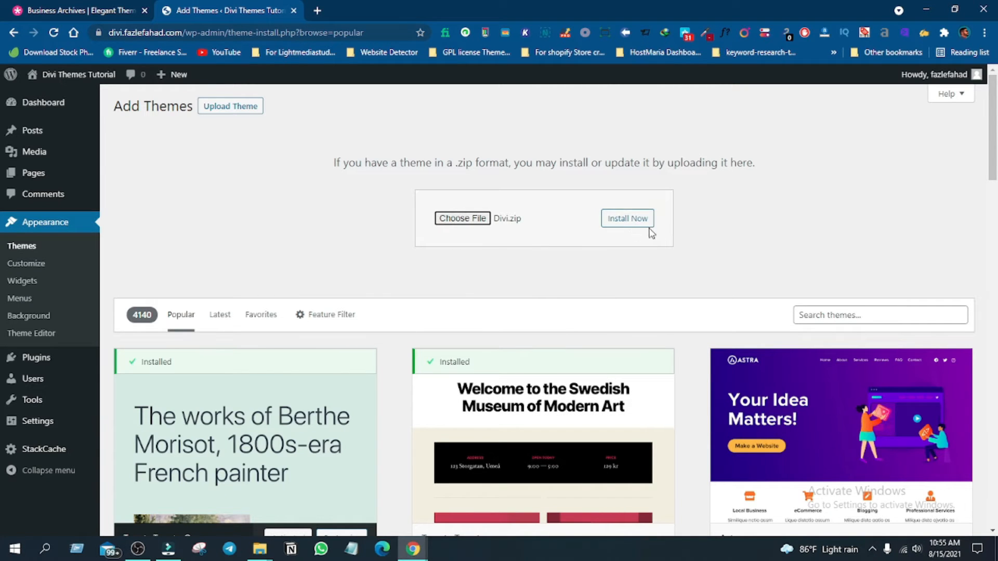
Step: Install the chosen Divi.zip theme and activate it on the site
click(629, 222)
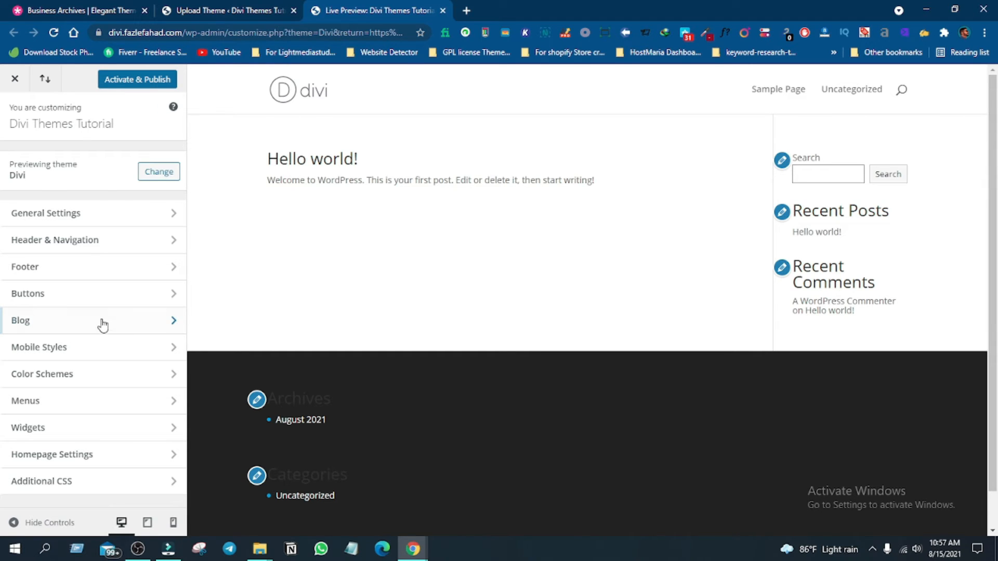
click(223, 6)
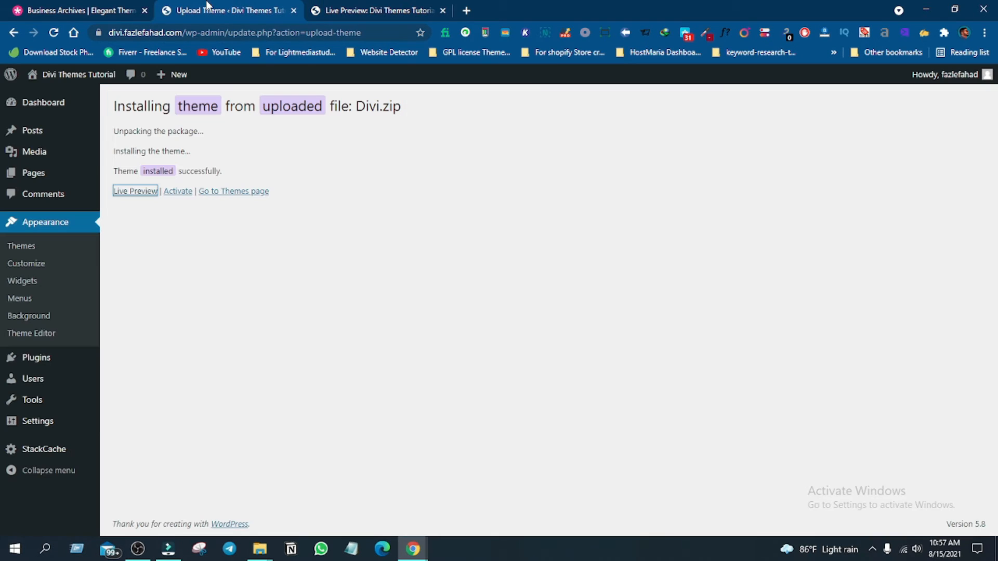
click(183, 199)
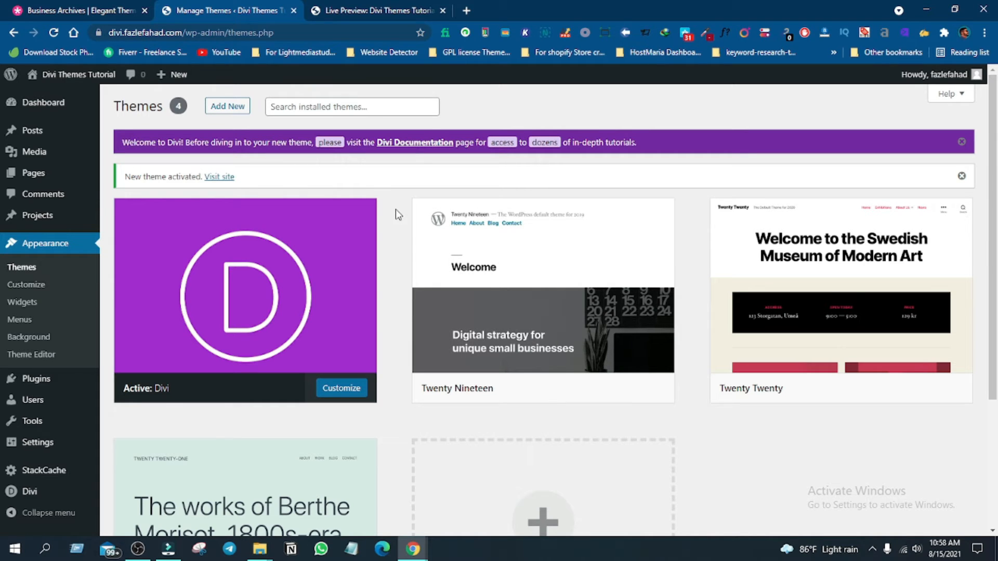
Step: Open the Divi Documentation from the welcome notice in a separate tab and look through its tutorial collections
middle_click(411, 145)
drag(488, 12, 337, 8)
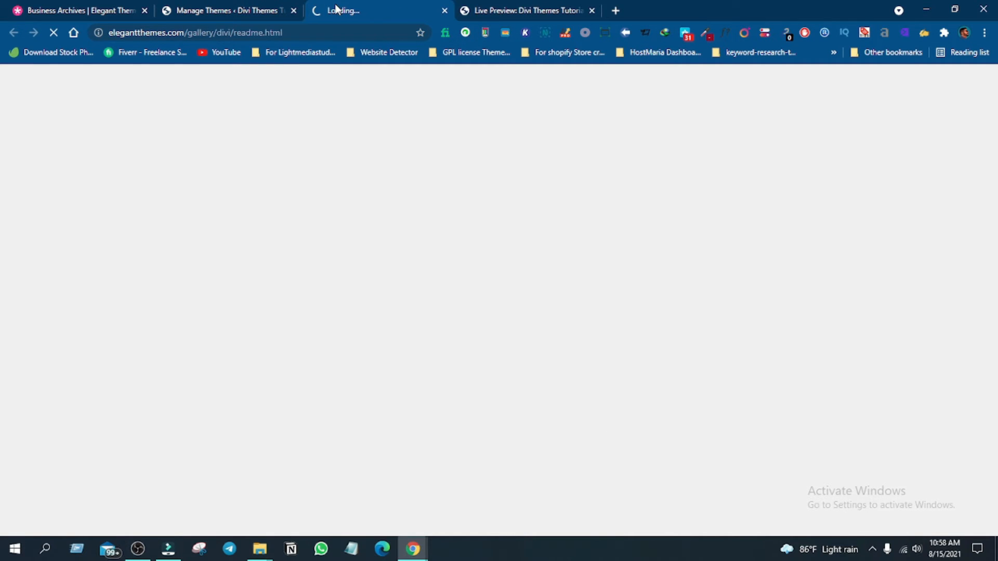
click(268, 10)
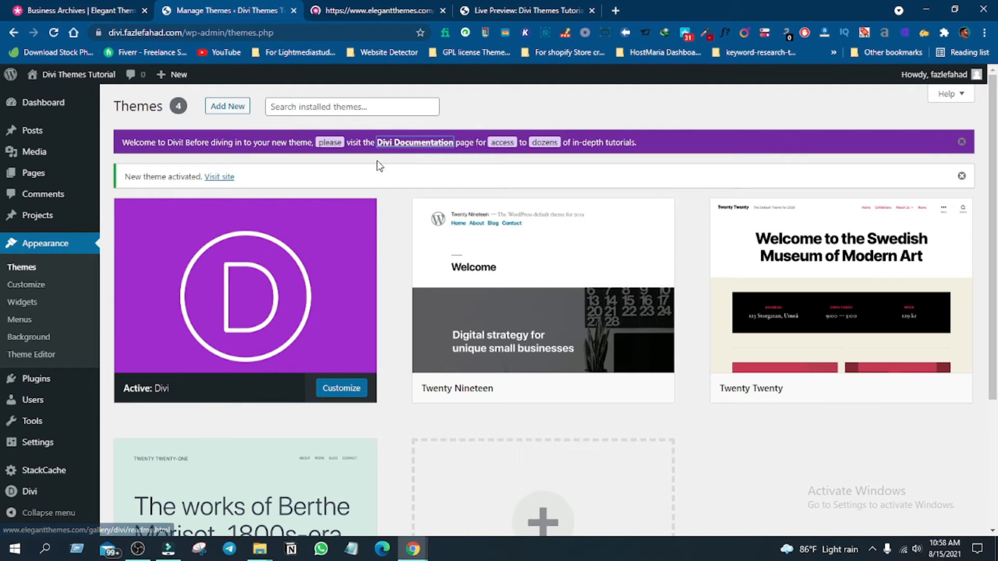
key(ctrl+Tab)
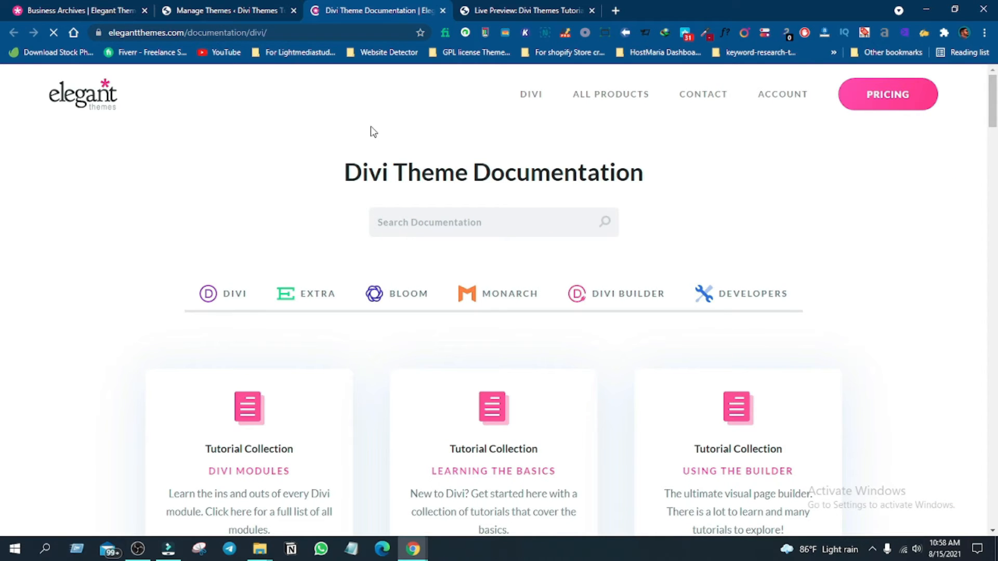
scroll(898, 309, down, 4)
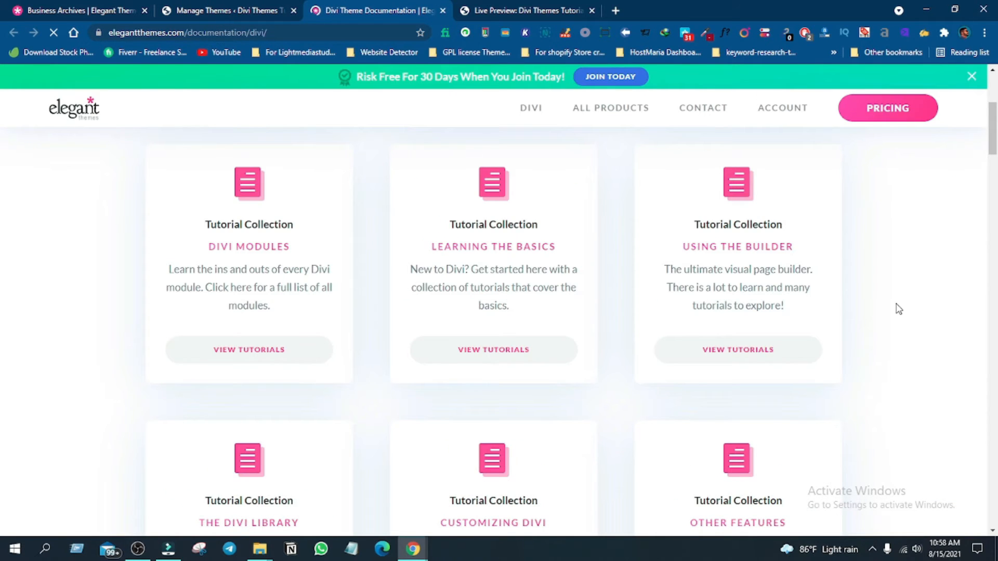
scroll(898, 309, down, 2)
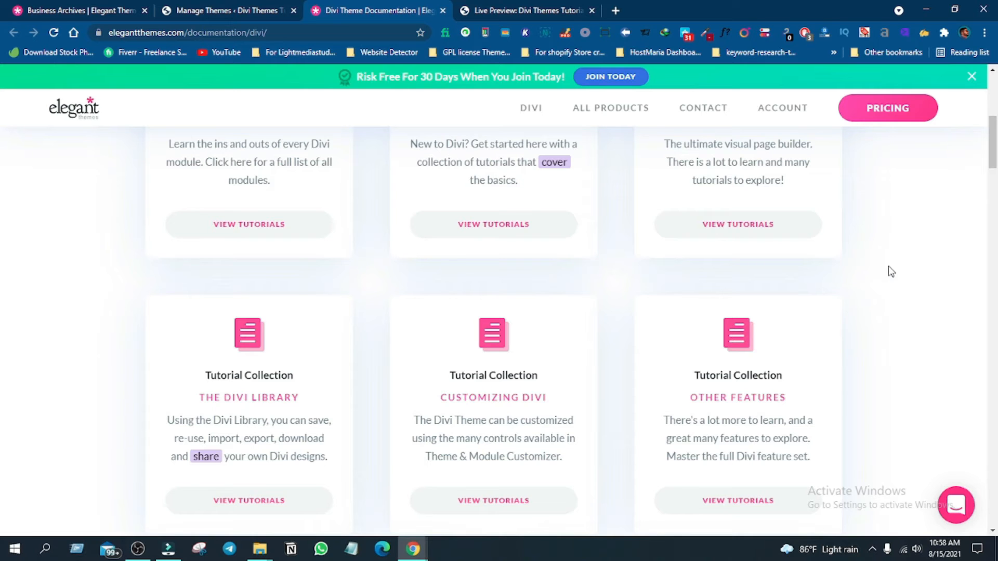
scroll(876, 296, up, 7)
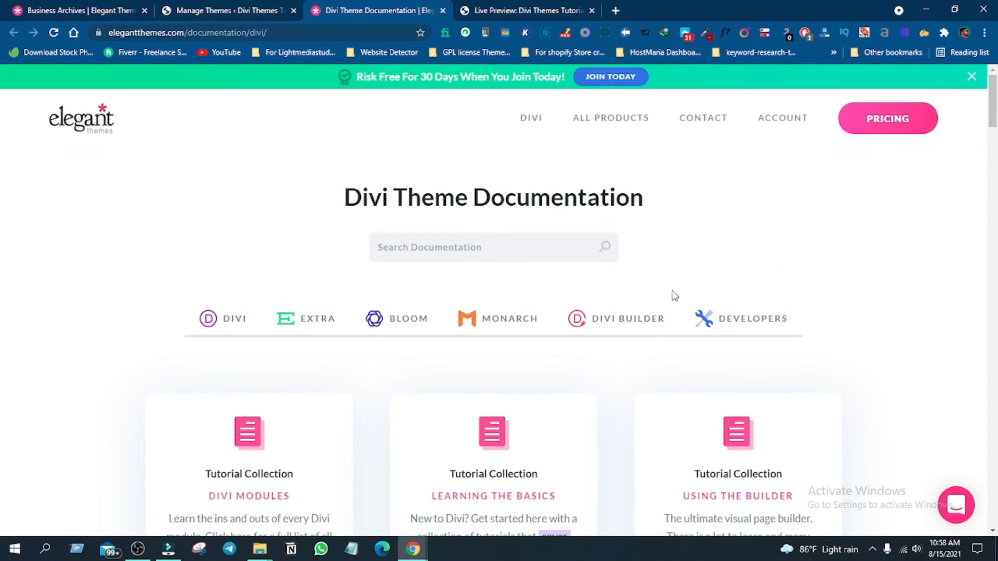
scroll(821, 327, down, 1)
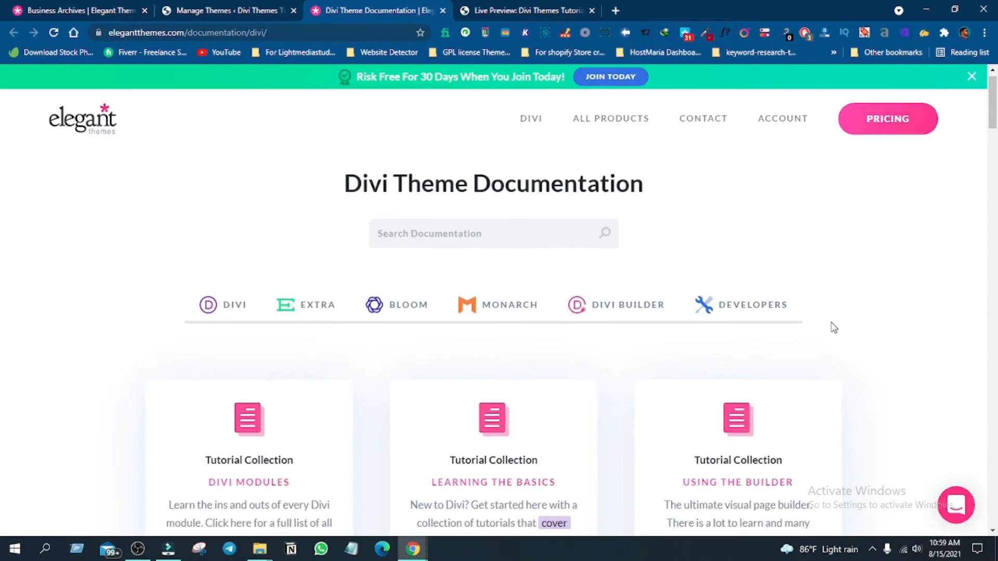
scroll(834, 328, down, 5)
scroll(265, 312, up, 1)
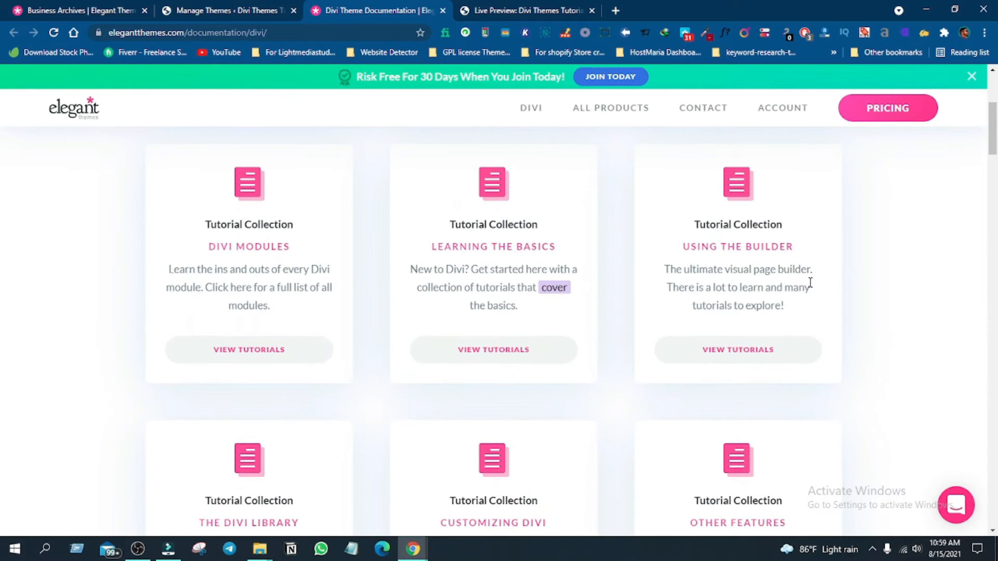
Step: Return to the WordPress dashboard and open the Updates settings in Divi's Theme Options
click(166, 7)
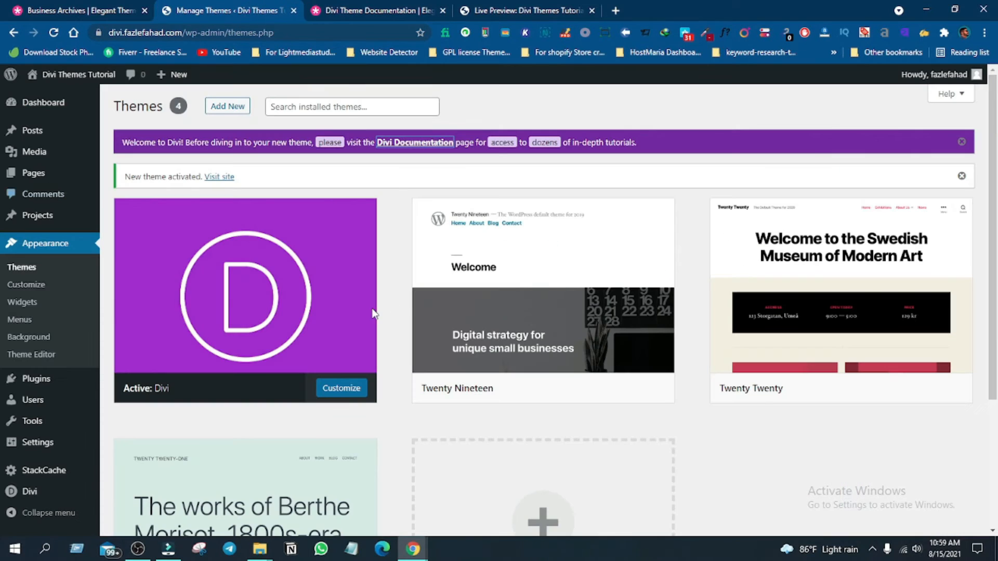
scroll(78, 364, down, 1)
mouse_move(30, 491)
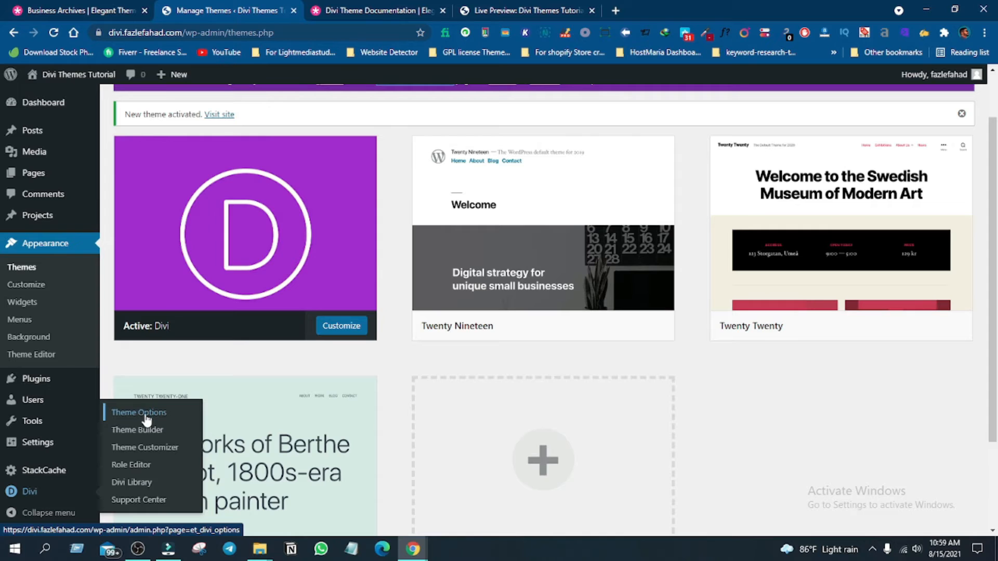
click(196, 413)
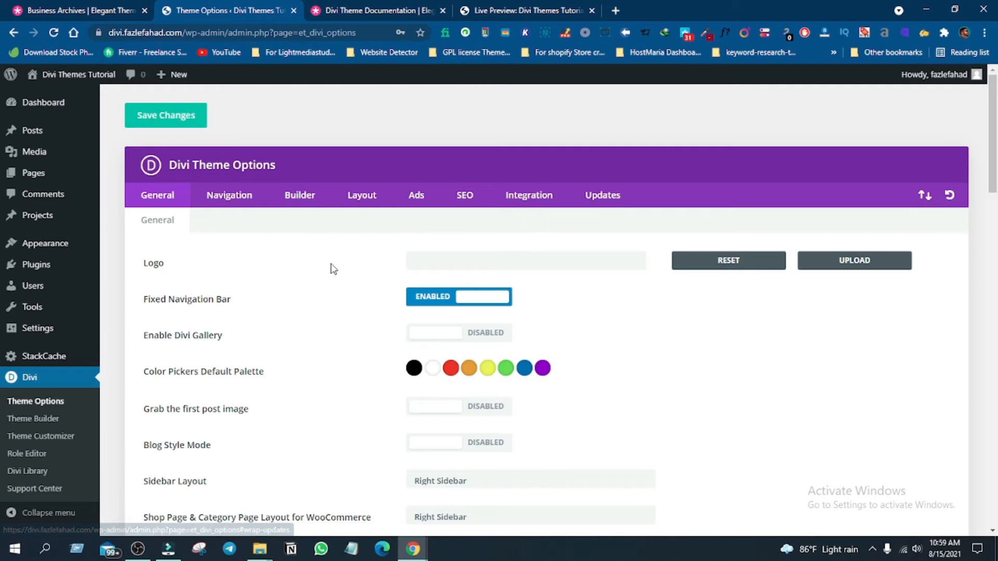
scroll(283, 309, down, 1)
scroll(284, 309, up, 1)
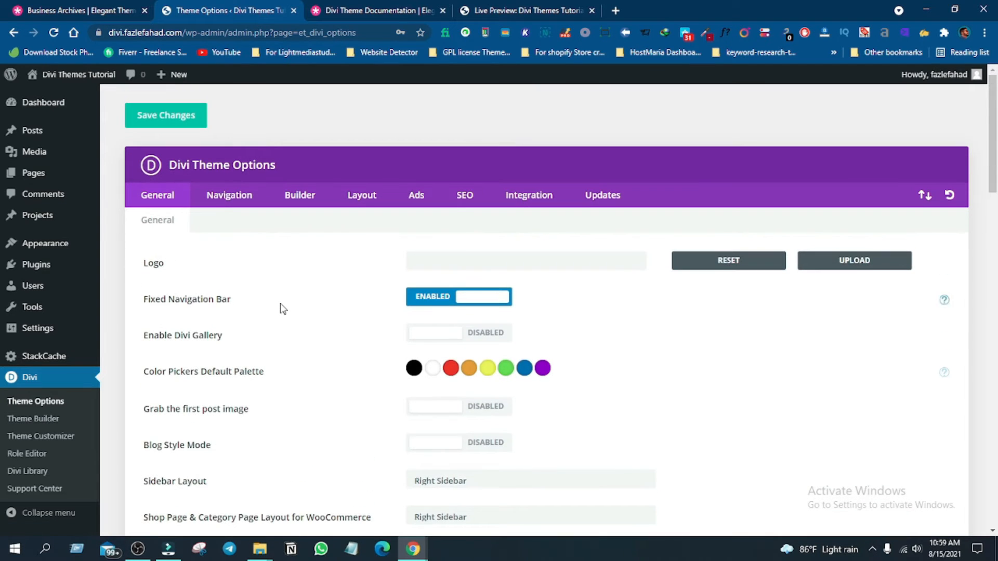
click(601, 205)
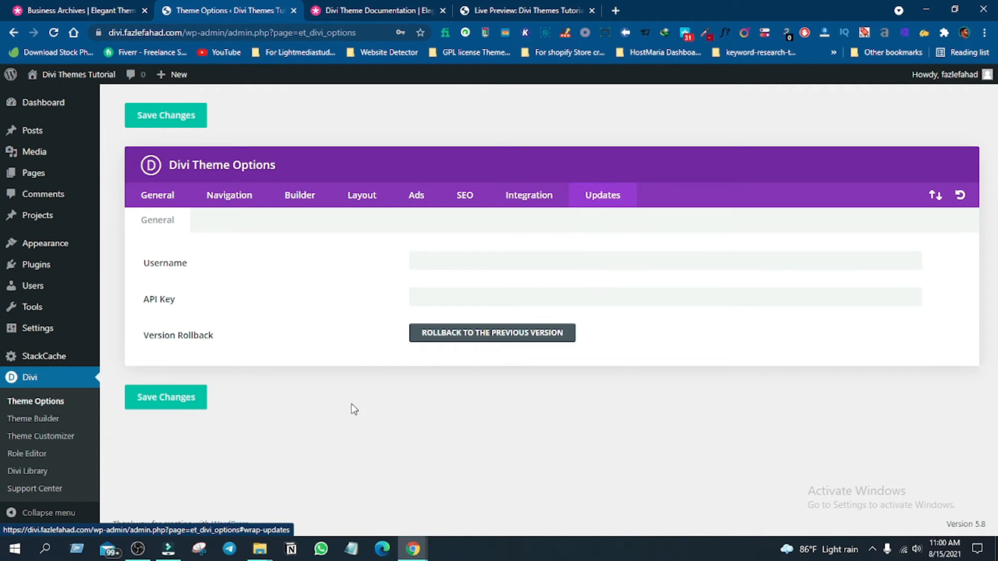
Step: Open the Divi License Active text file from the Divi Theme folder to get the licence credentials
mouse_move(276, 556)
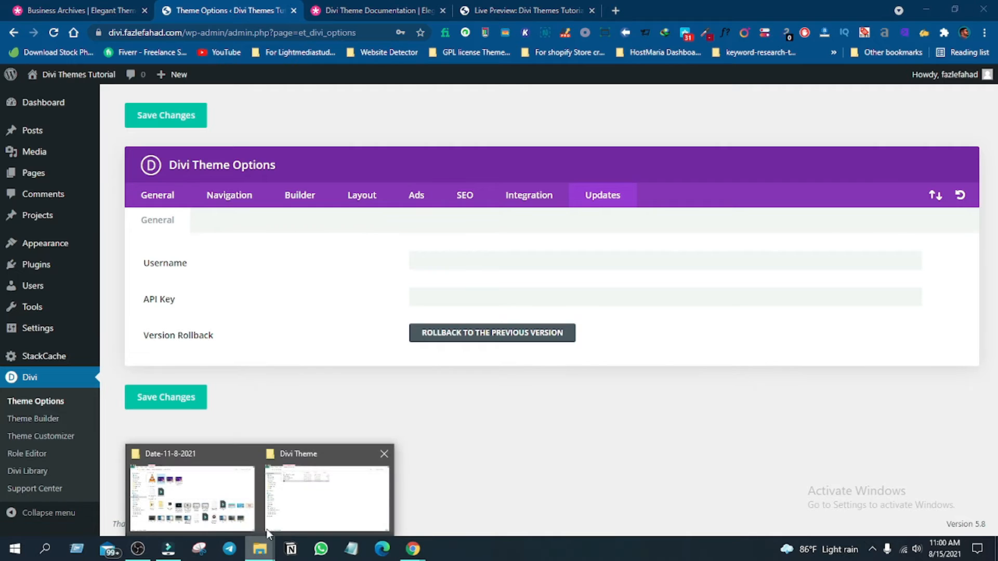
click(328, 499)
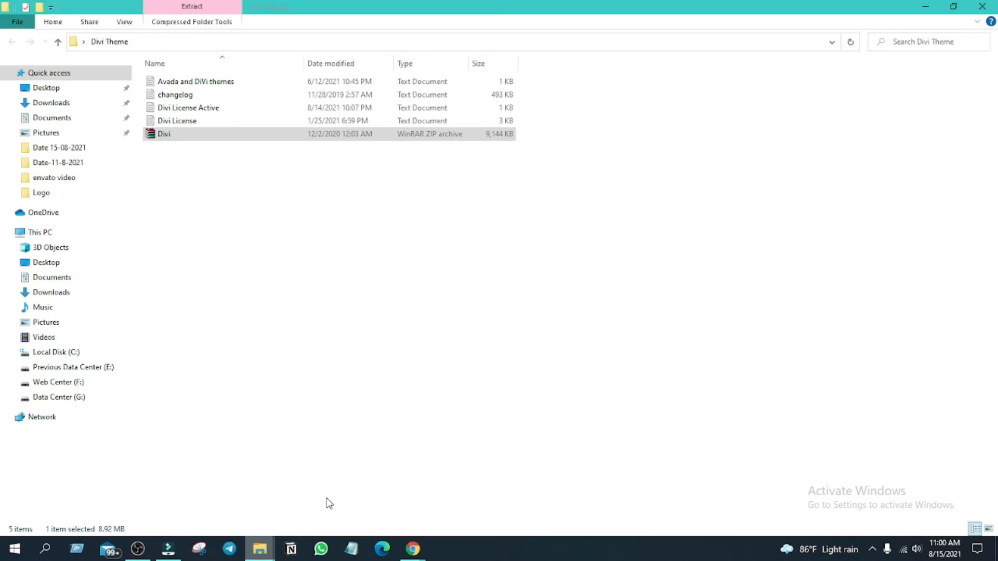
click(189, 123)
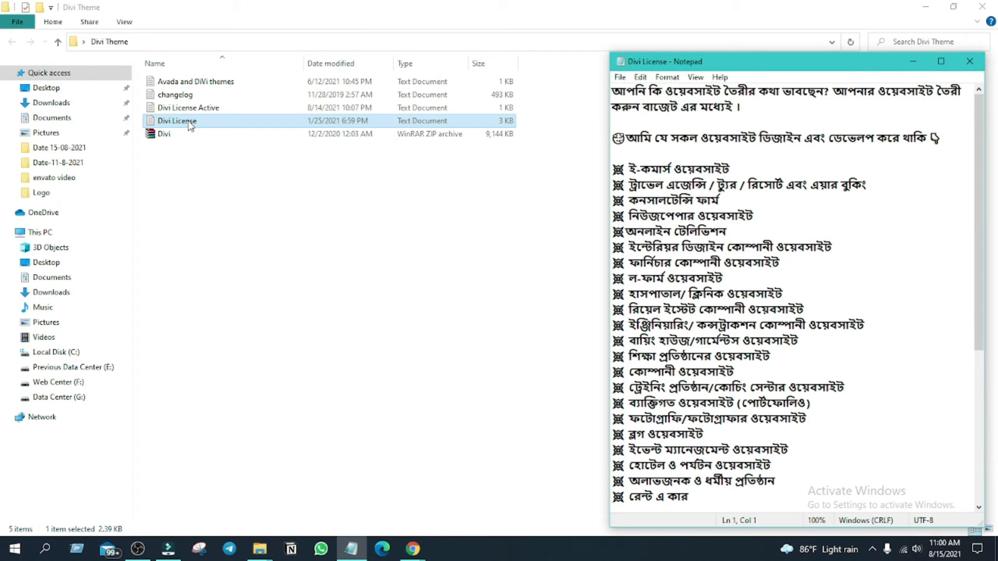
click(969, 62)
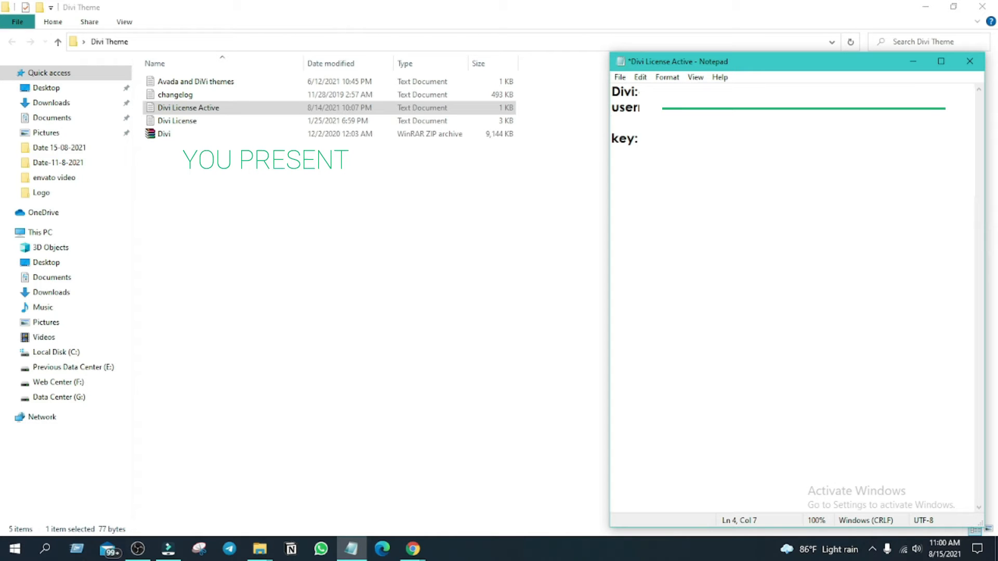
Step: Switch back to the Divi Theme Options in Chrome and paste the licence username into the Username field
mouse_move(423, 555)
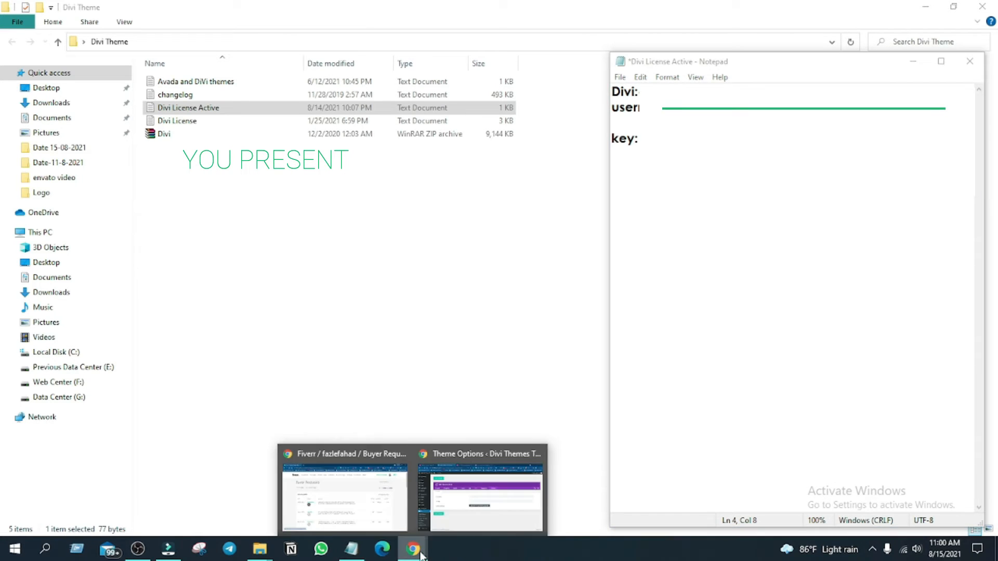
click(488, 495)
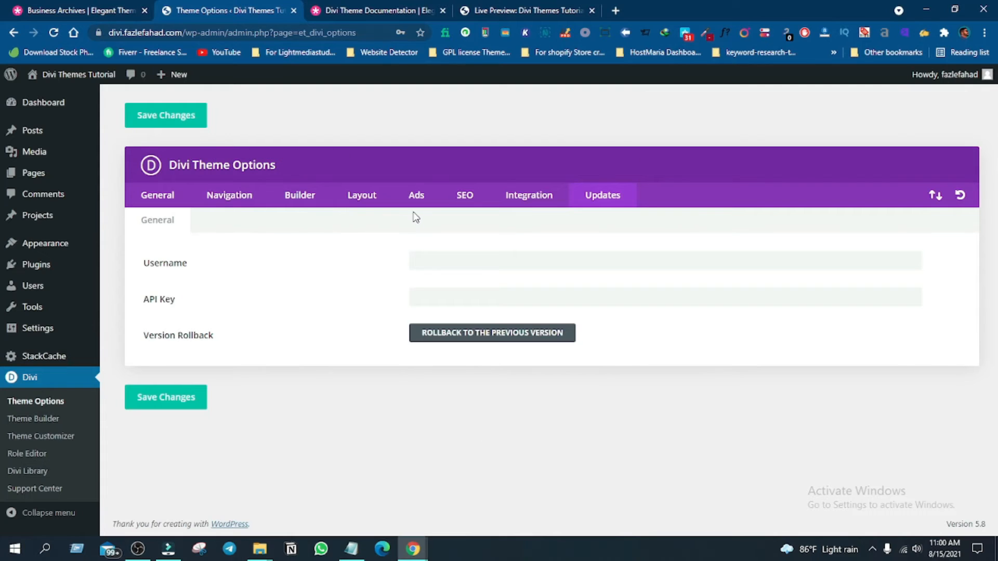
click(431, 264)
key(ctrl+v)
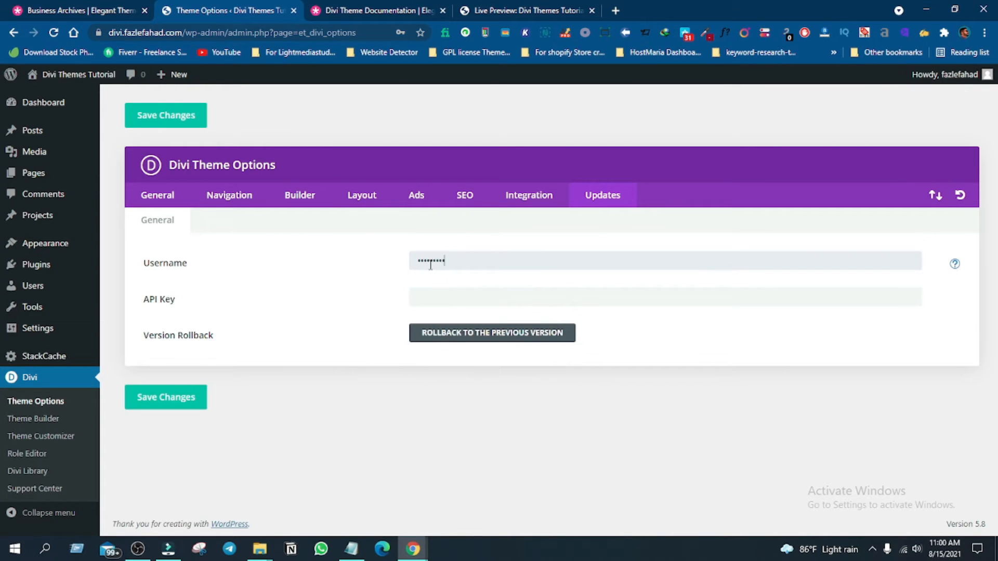
Step: Copy the API key from the Divi License Active text file into Divi's API Key field and save the changes
click(356, 550)
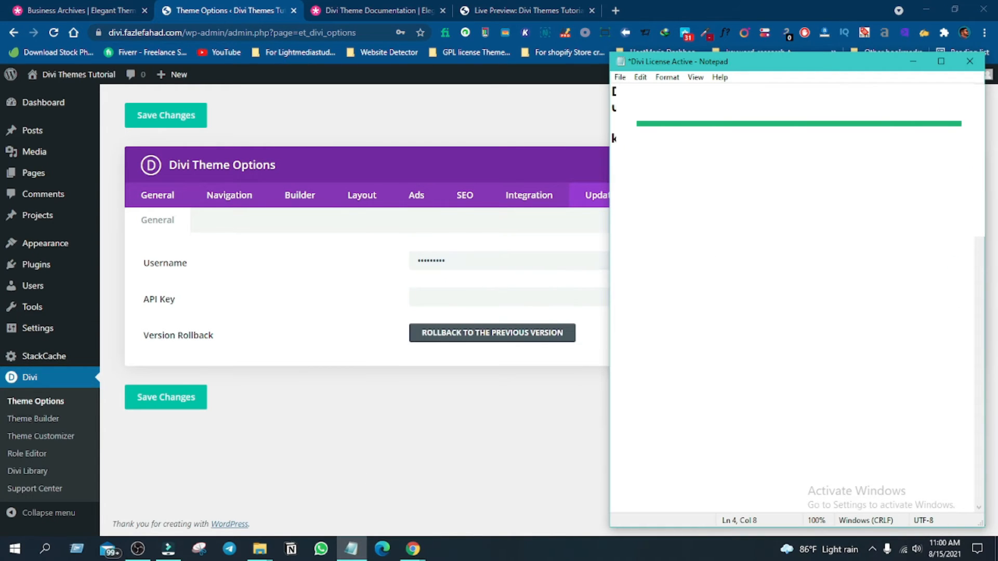
key(ctrl+s)
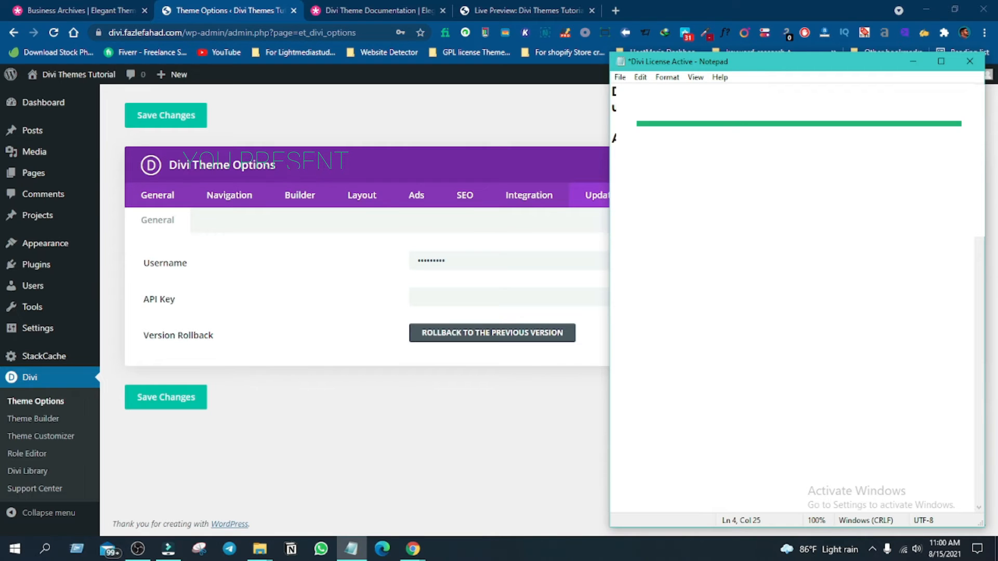
key(ctrl+v)
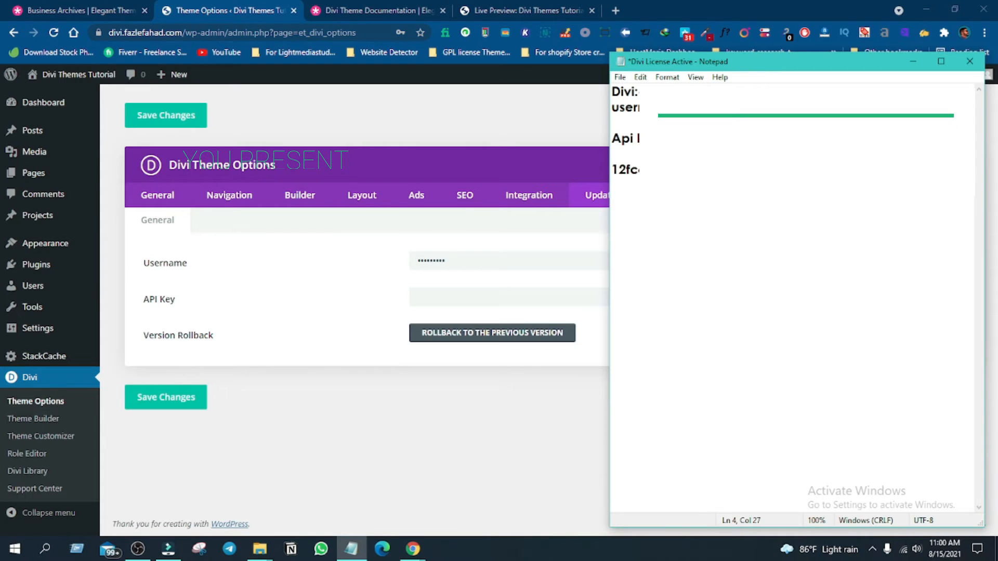
key(Delete)
key(Delete)
click(474, 297)
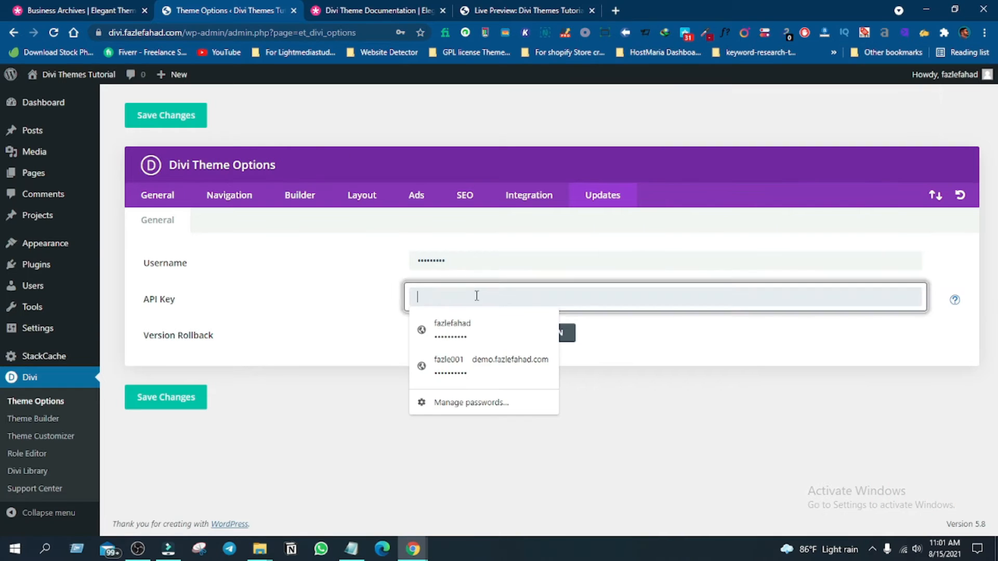
key(ctrl+v)
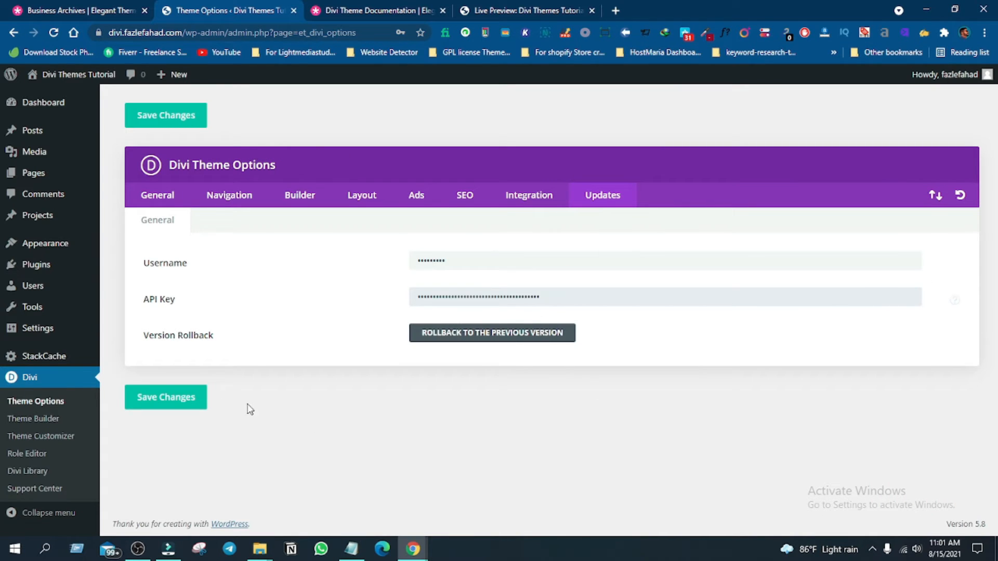
click(201, 398)
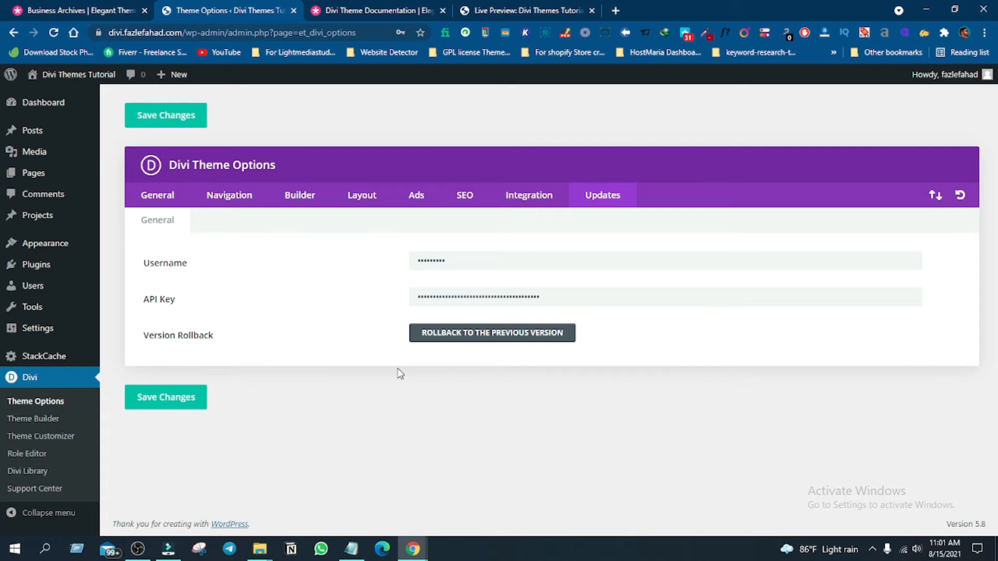
Step: Look through the General settings in Divi's Theme Options
click(161, 196)
scroll(322, 338, down, 4)
scroll(300, 386, up, 6)
click(32, 474)
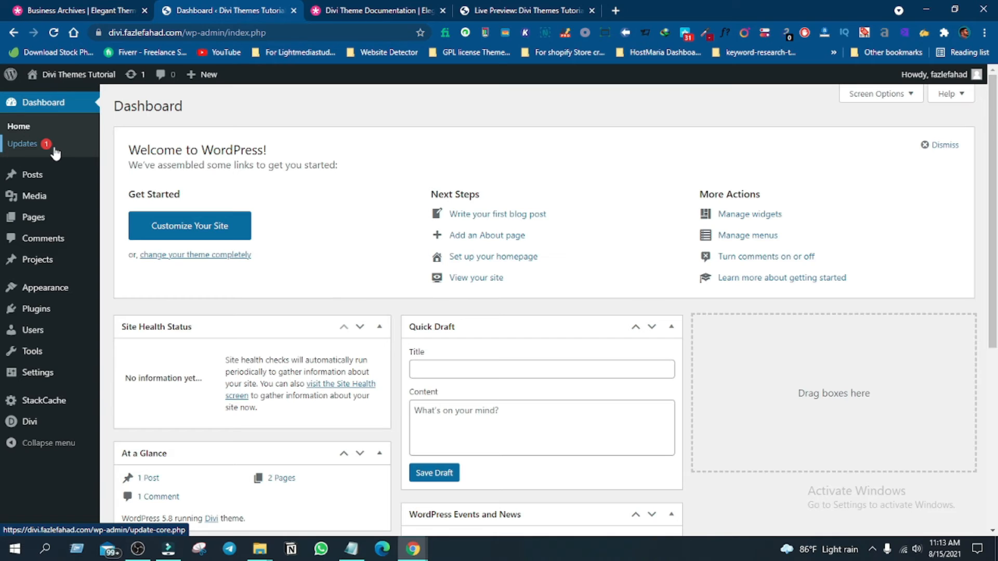
Step: Select all listed themes on the WordPress Updates page and update Divi to version 4.9.11
click(13, 144)
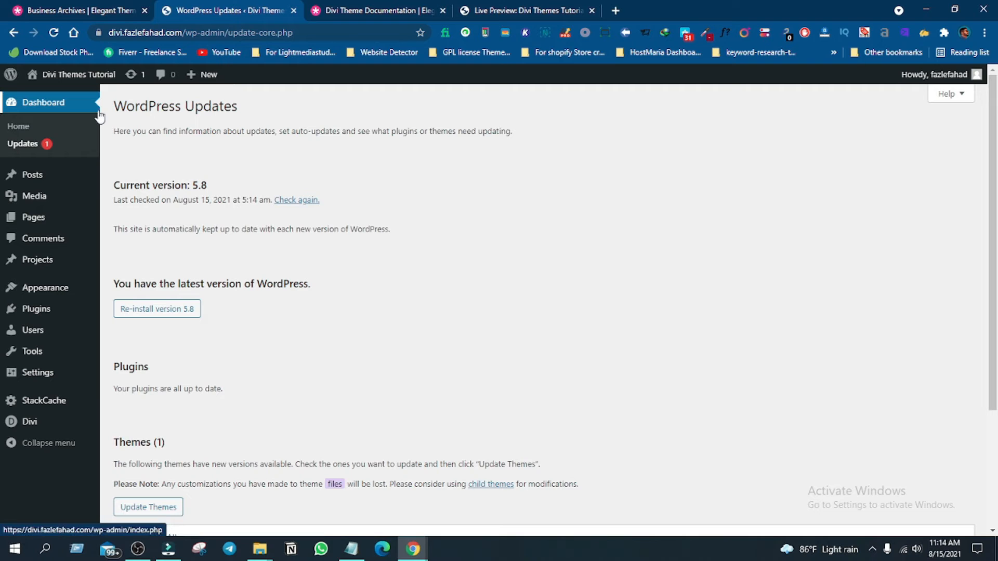
scroll(200, 204, down, 2)
scroll(198, 229, up, 2)
mouse_move(142, 297)
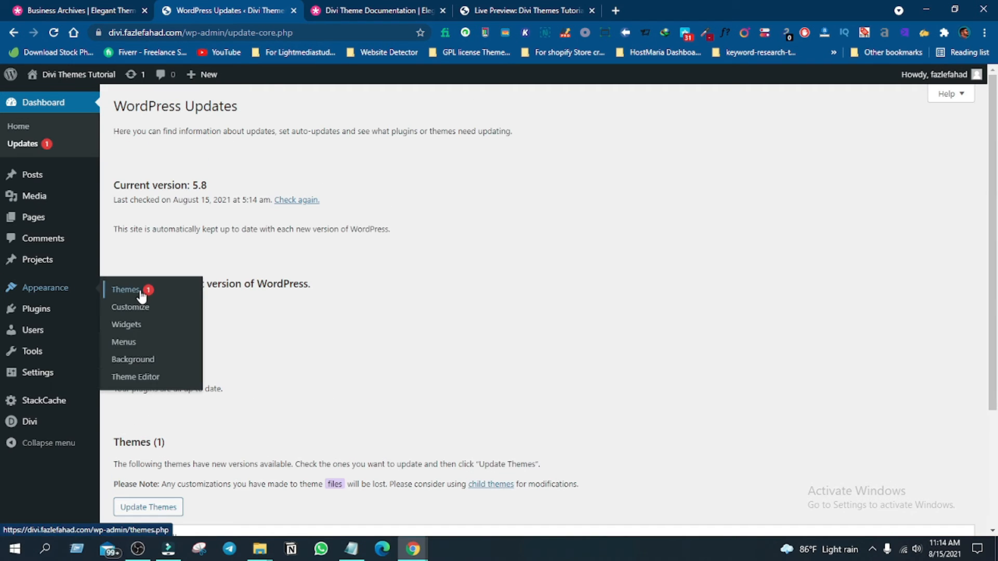
scroll(201, 205, down, 1)
scroll(201, 204, up, 1)
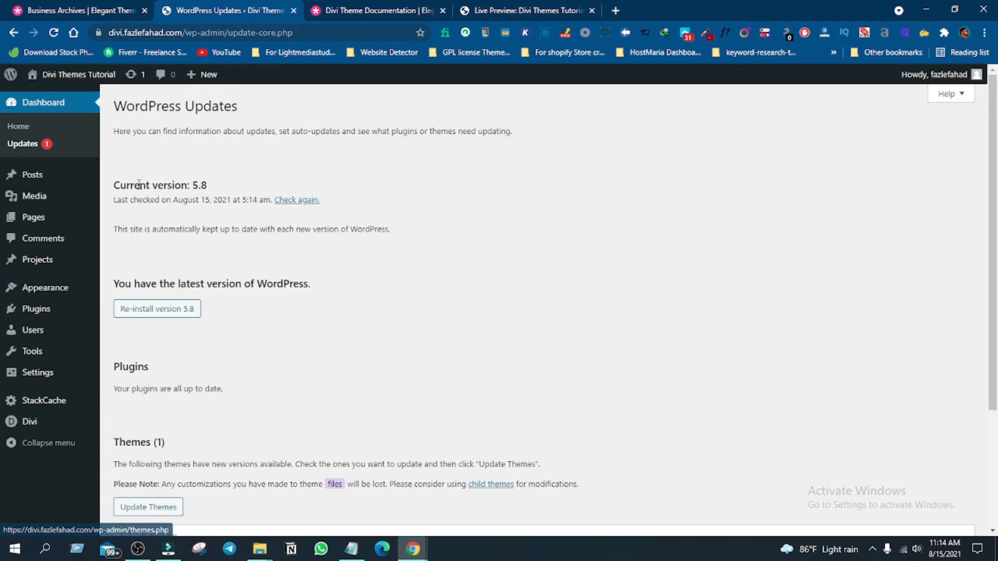
scroll(290, 327, down, 1)
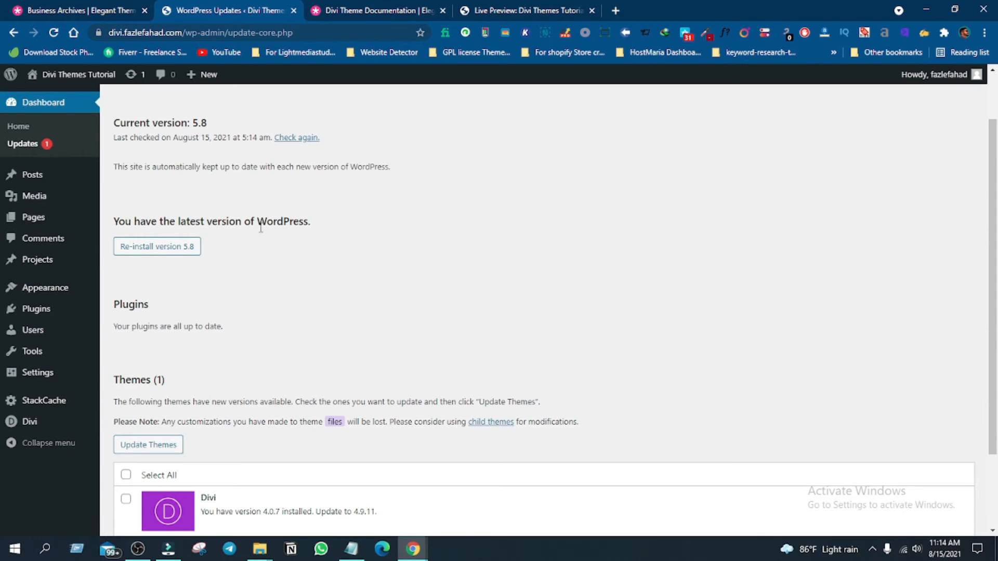
scroll(381, 321, down, 2)
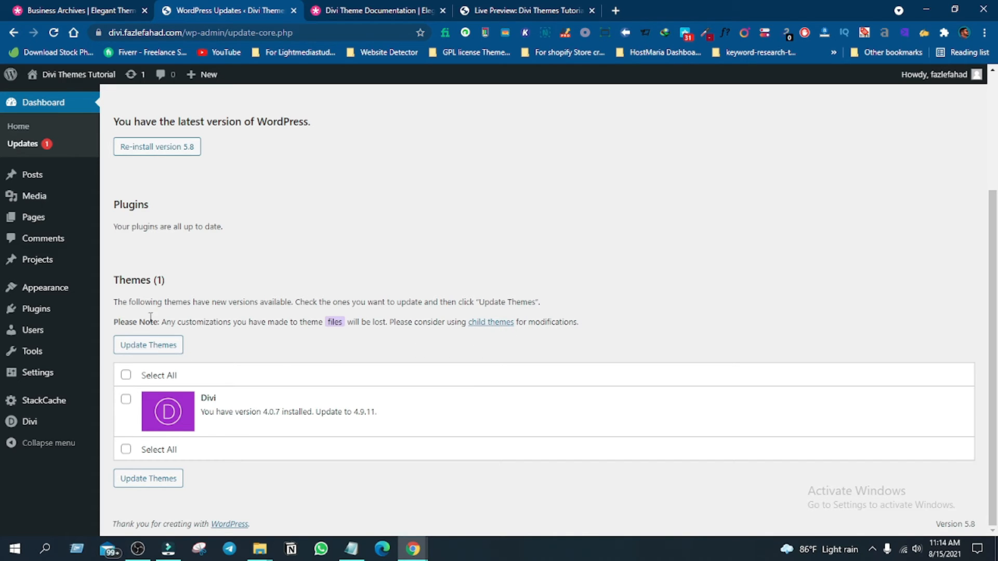
click(128, 377)
click(168, 482)
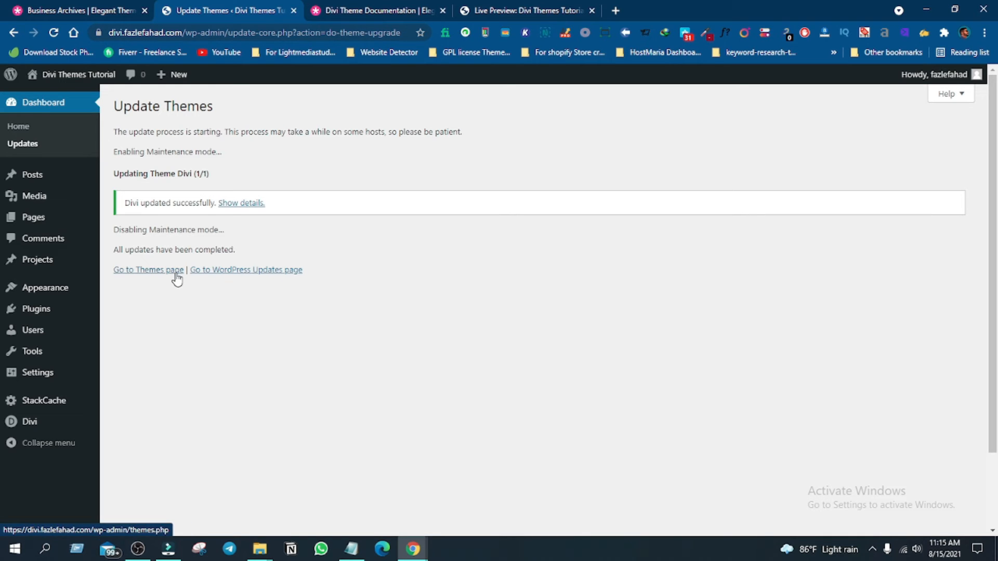
Step: Show the details of the Divi theme update and go back to the WordPress Updates page
click(242, 204)
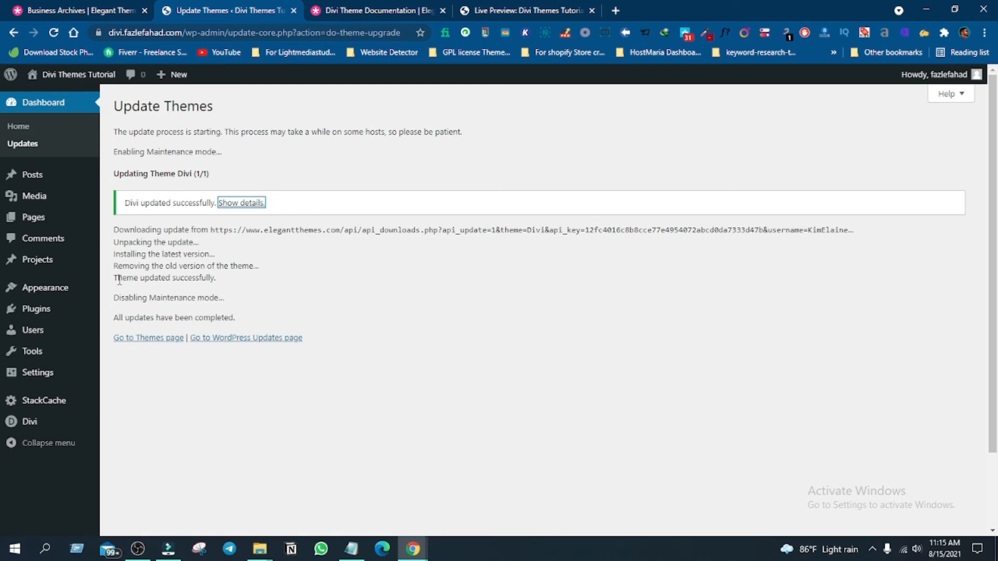
drag(115, 280, 230, 281)
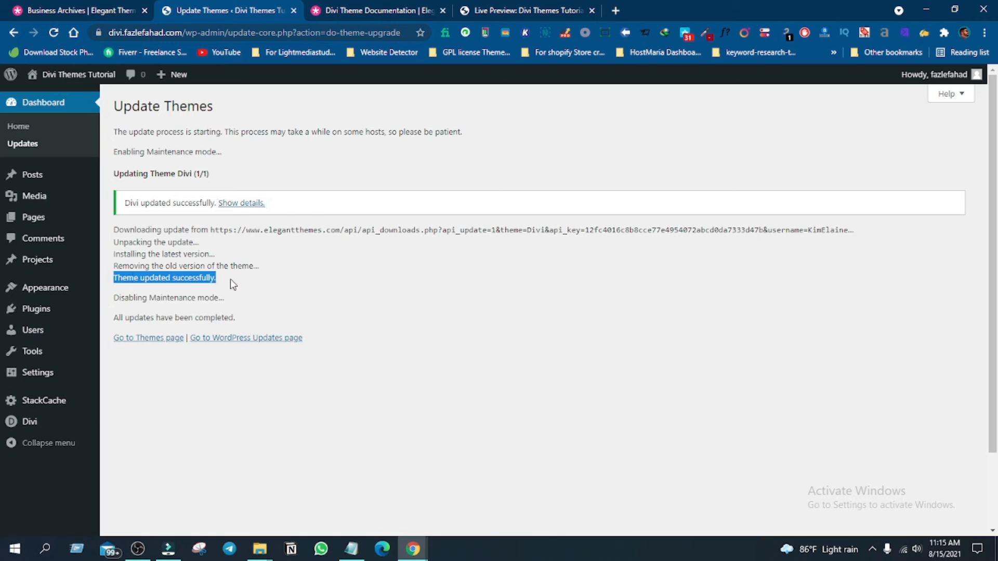
click(286, 283)
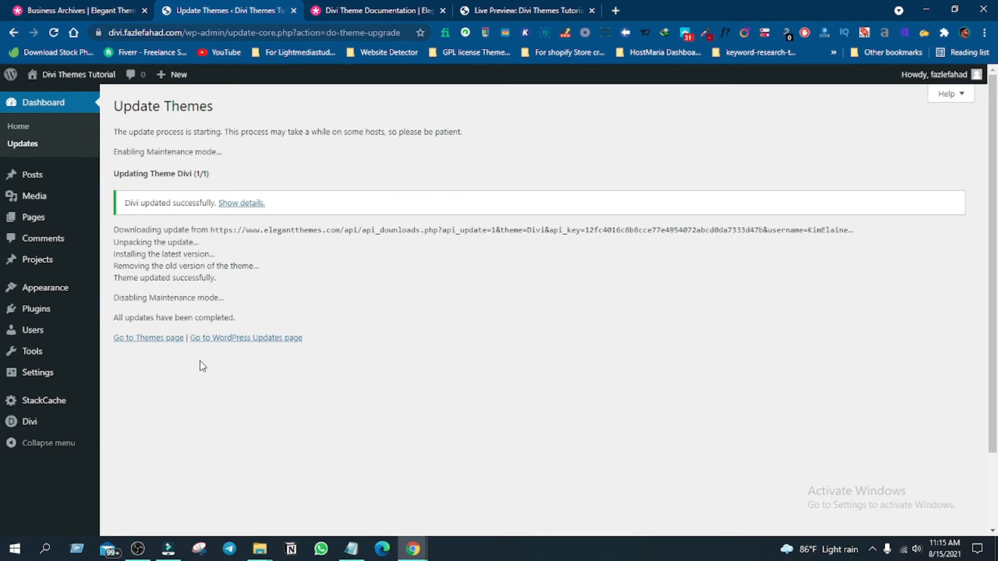
click(227, 339)
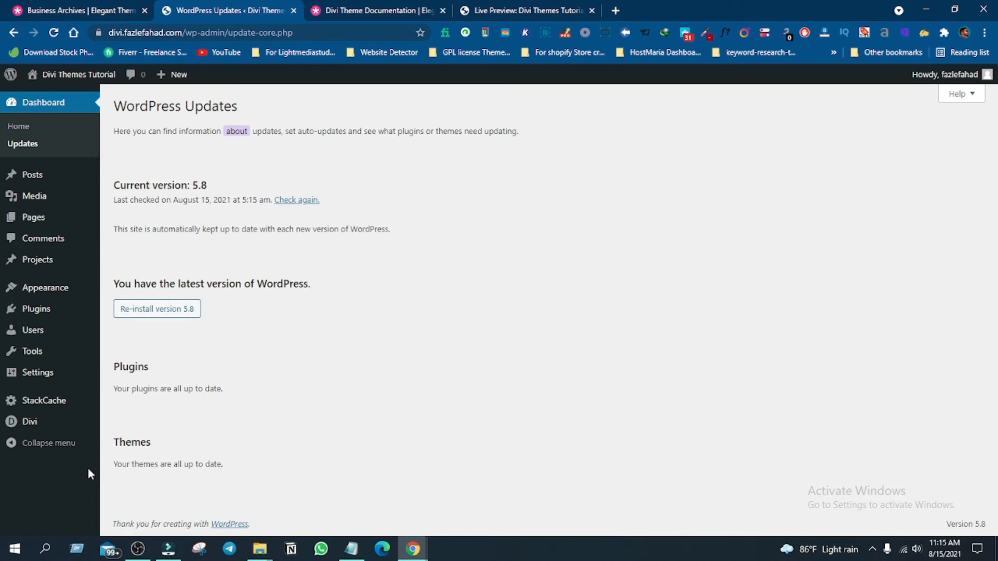
Step: Create a new page titled "Home" and publish it
mouse_move(31, 217)
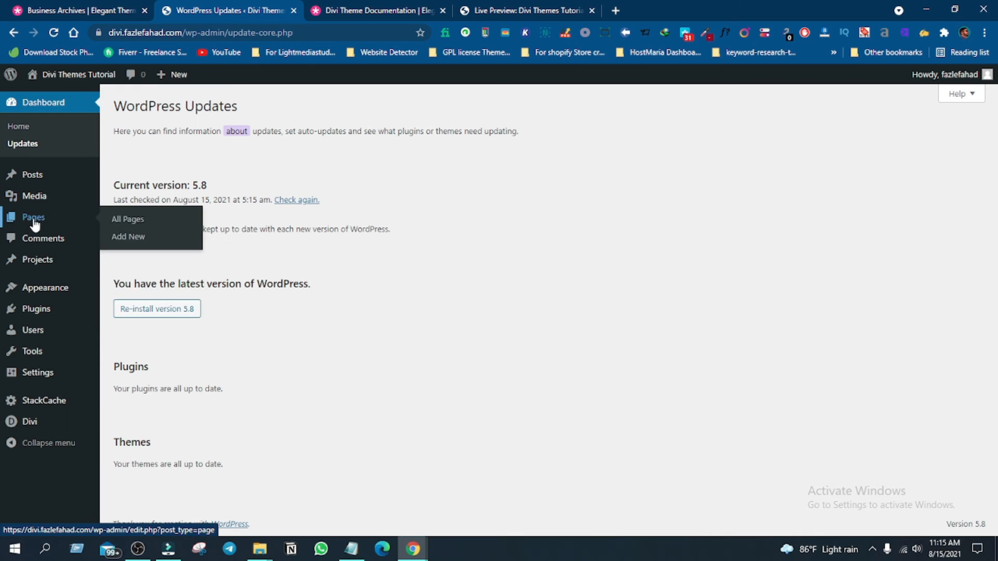
click(132, 240)
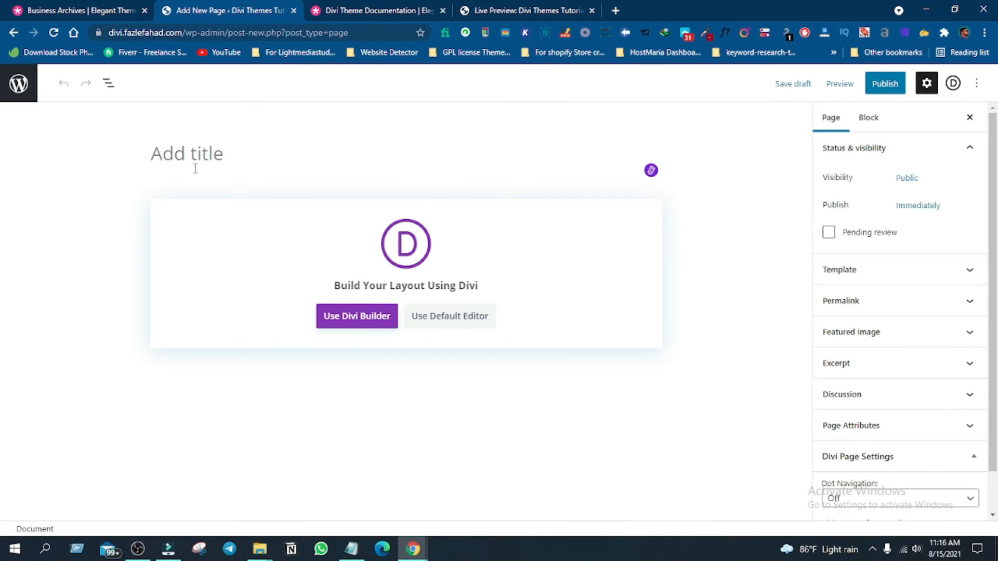
text(H)
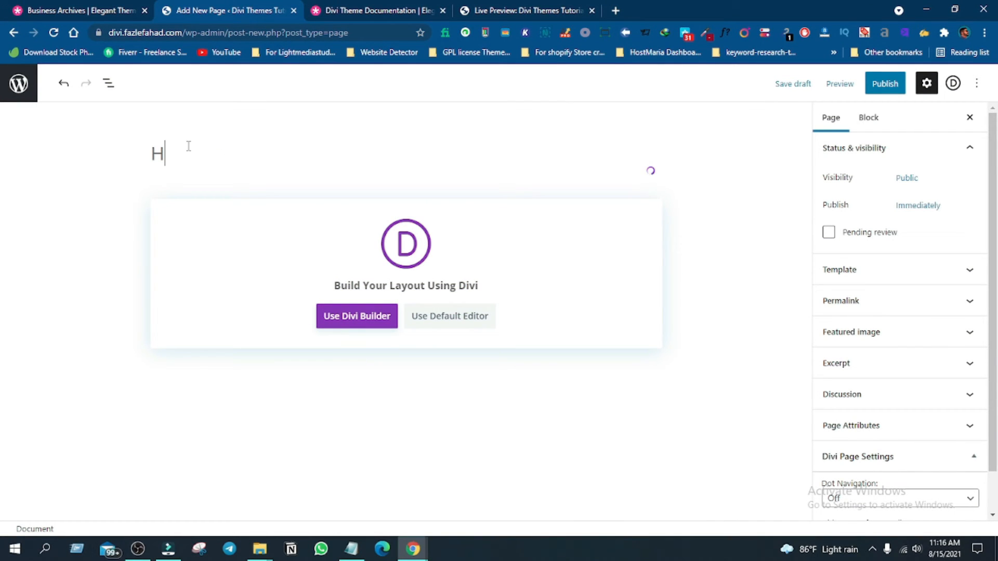
text(ome)
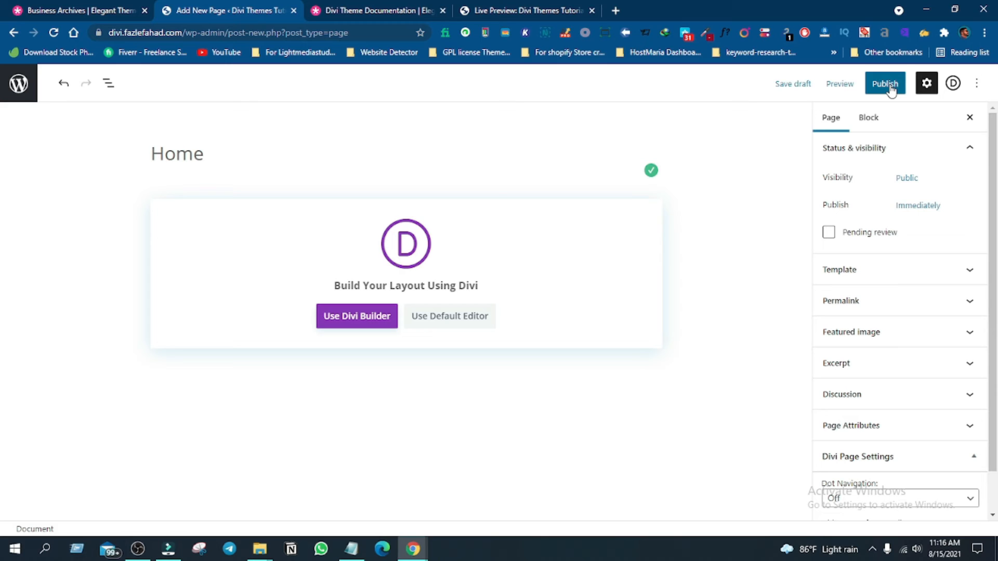
click(886, 85)
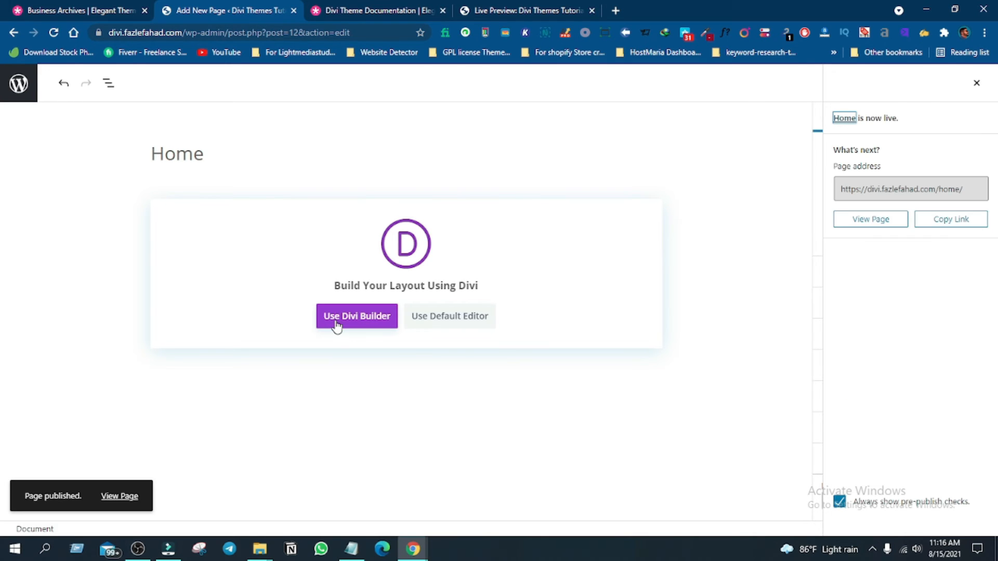
Step: Launch the Divi Builder for the Home page and browse the premade layout packs
click(363, 325)
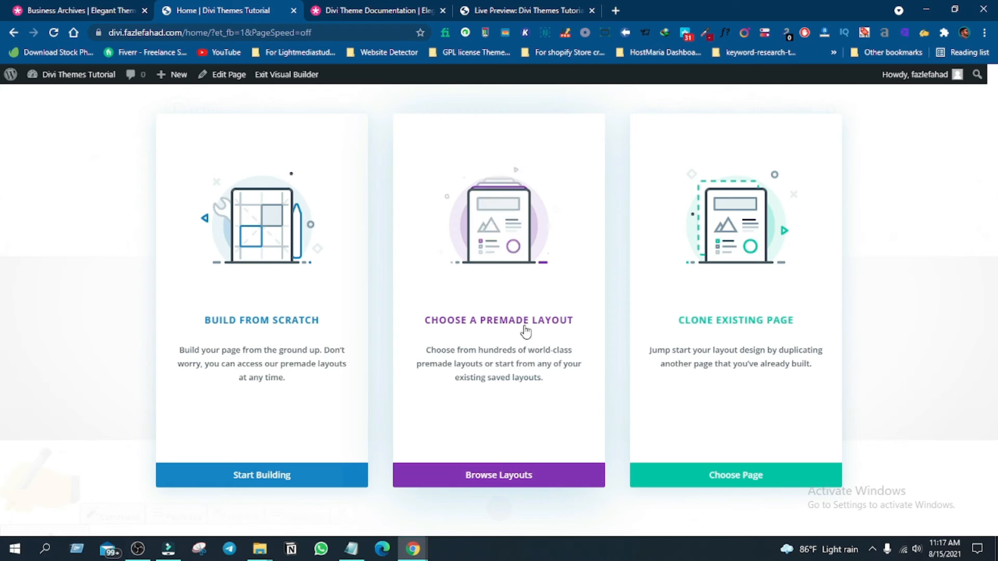
click(502, 479)
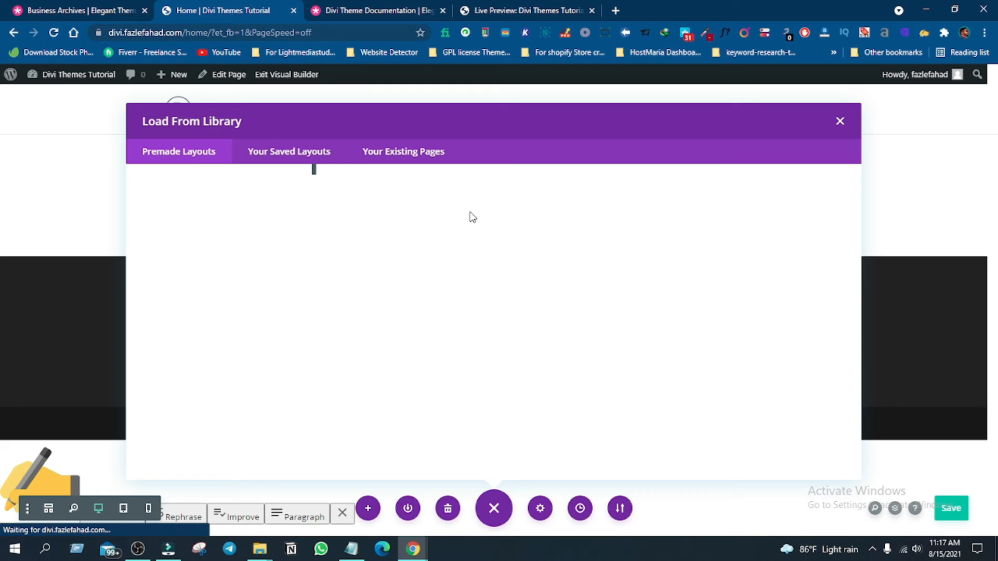
scroll(478, 367, down, 15)
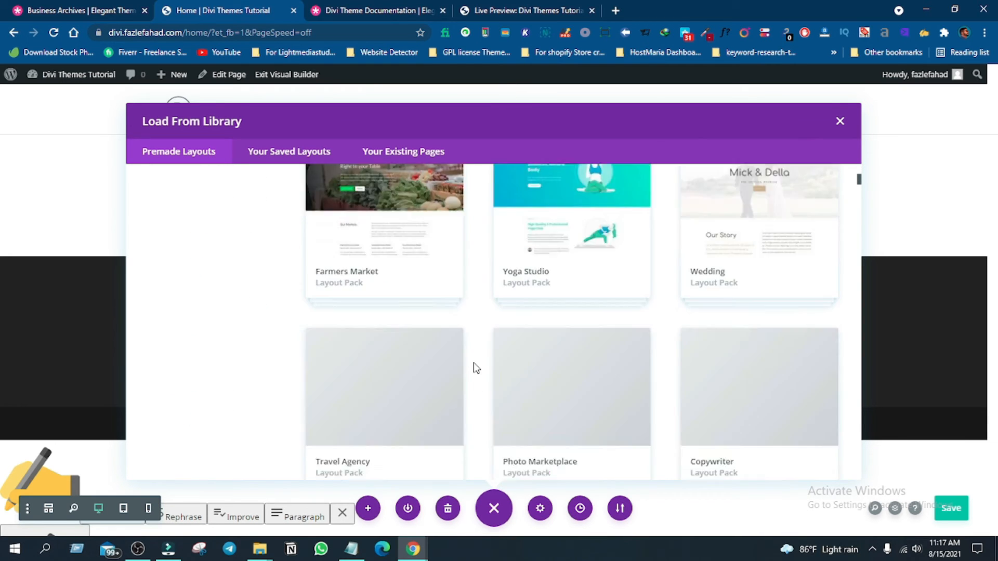
scroll(473, 364, up, 15)
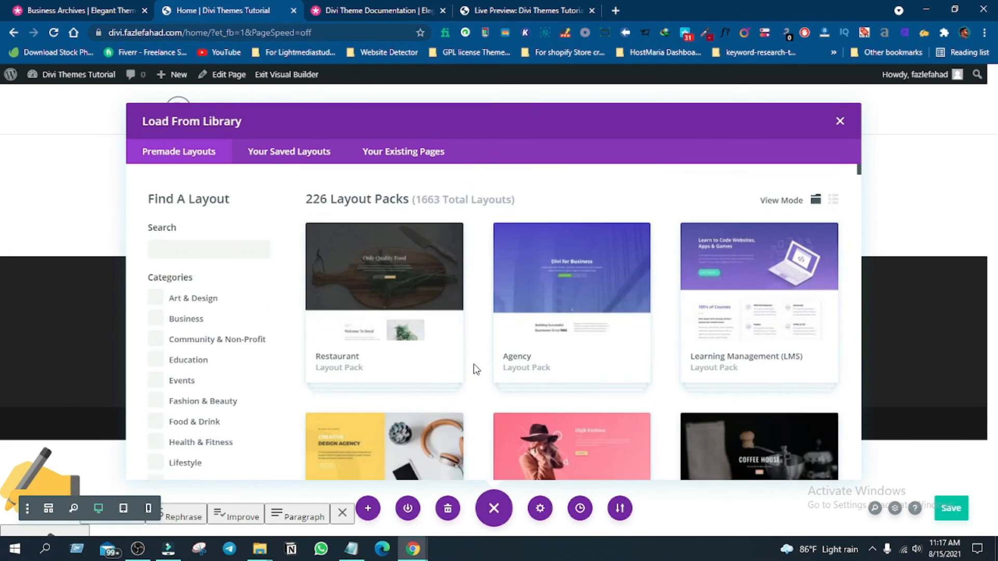
Step: Check the layout pack and total layout counts on the Elegant Themes layouts page in the other browser tab
click(98, 7)
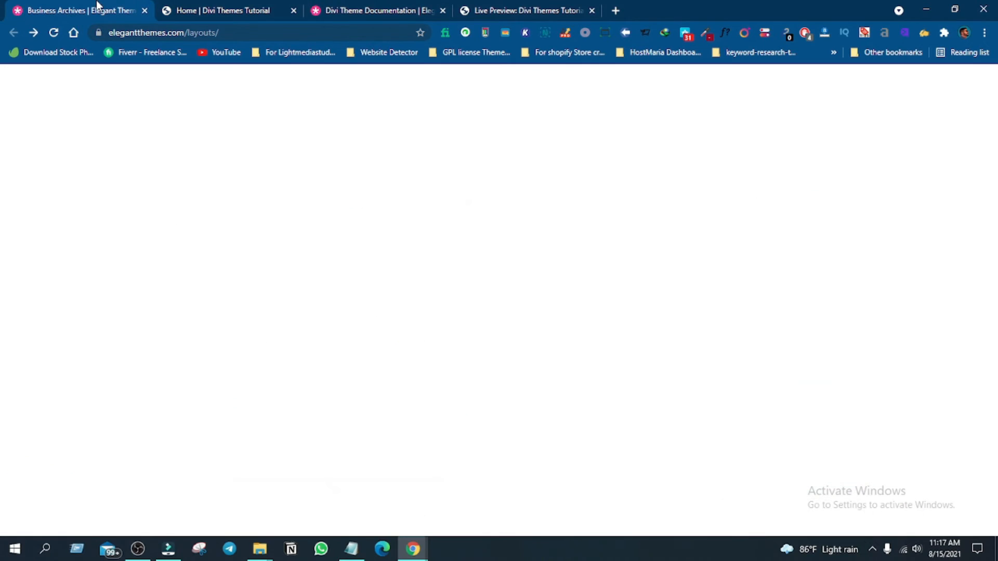
scroll(58, 272, down, 1)
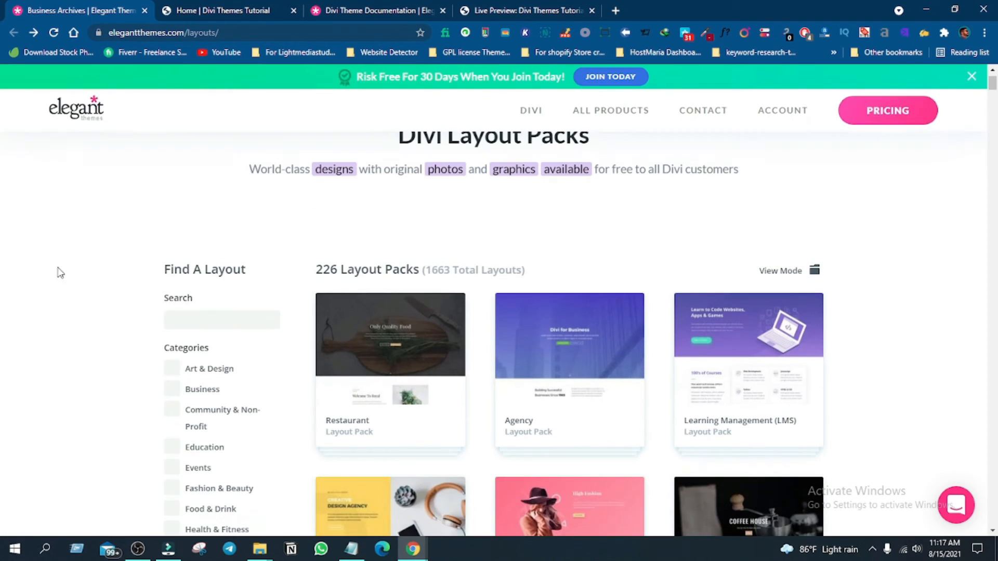
drag(317, 271, 421, 273)
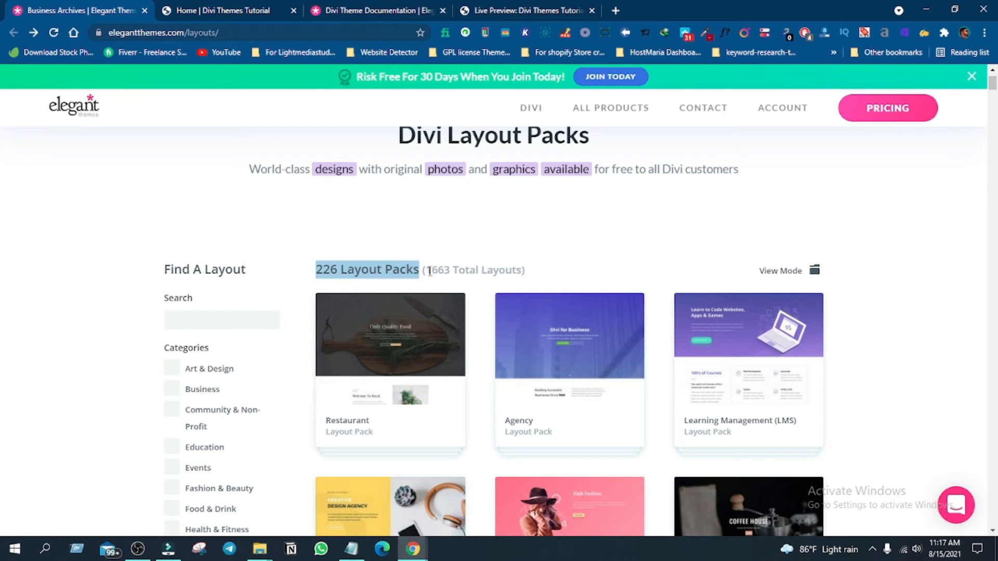
drag(426, 271, 522, 269)
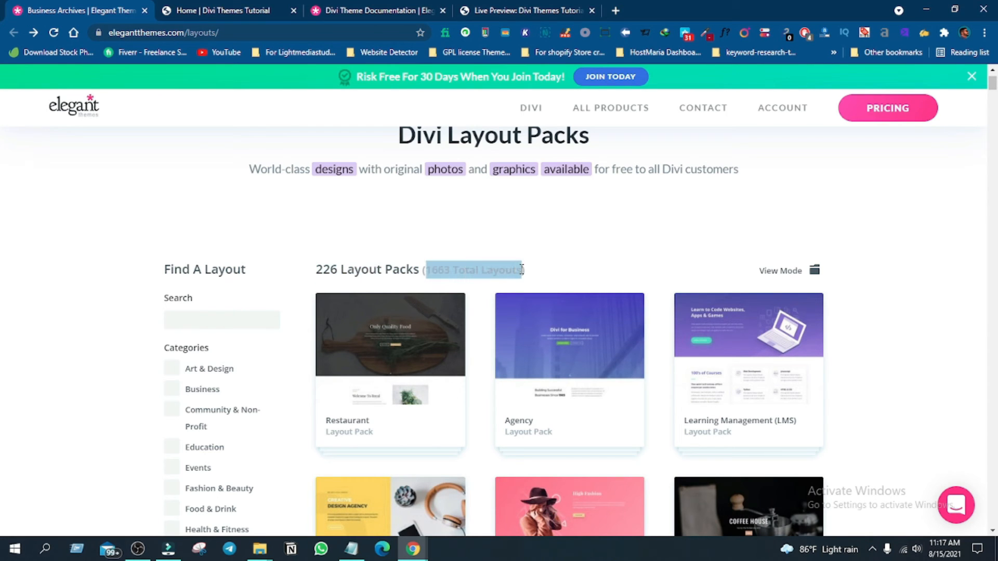
Step: Return to the Home page's layout library and compare its layout pack and total layout counts
click(244, 12)
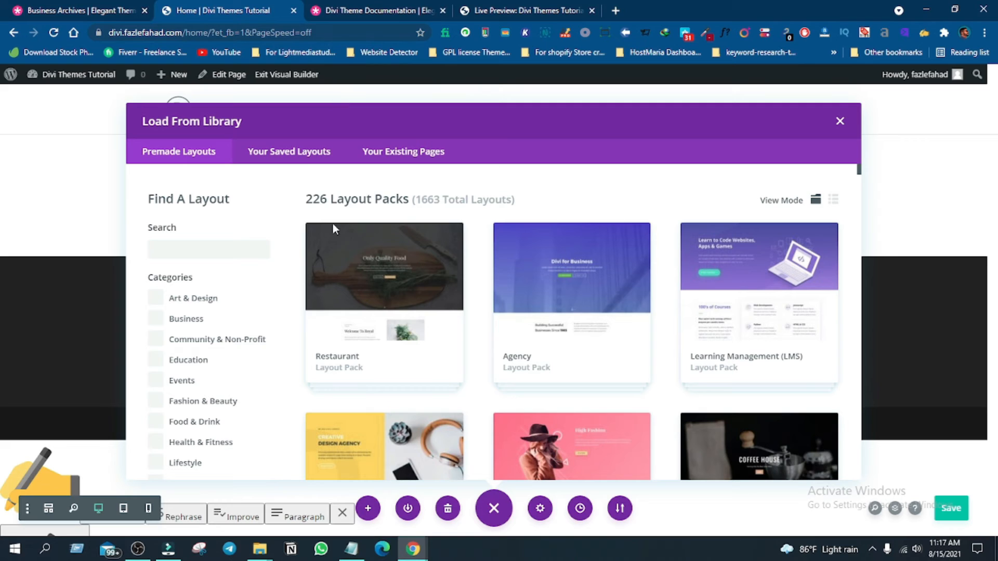
drag(307, 199, 410, 200)
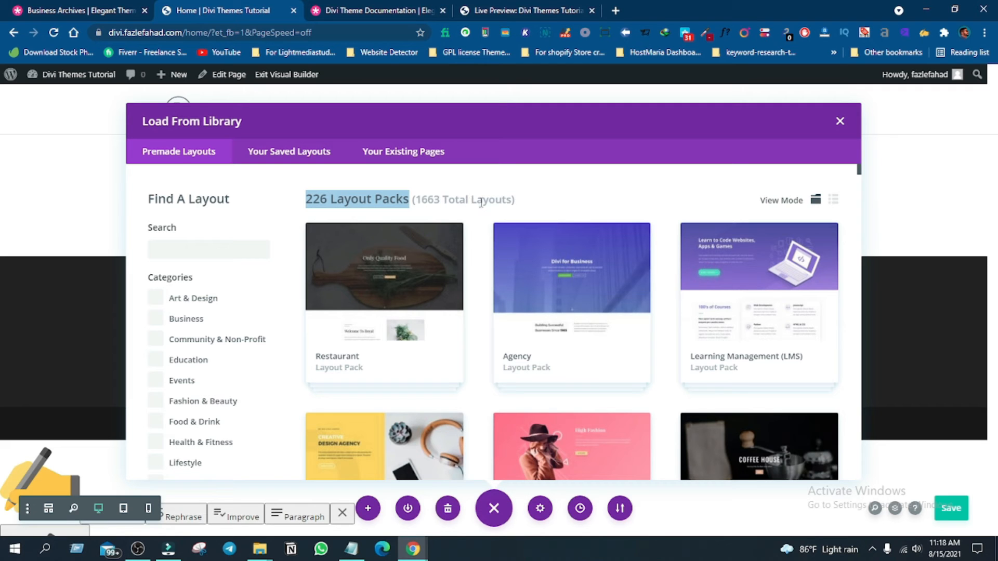
drag(511, 200, 448, 201)
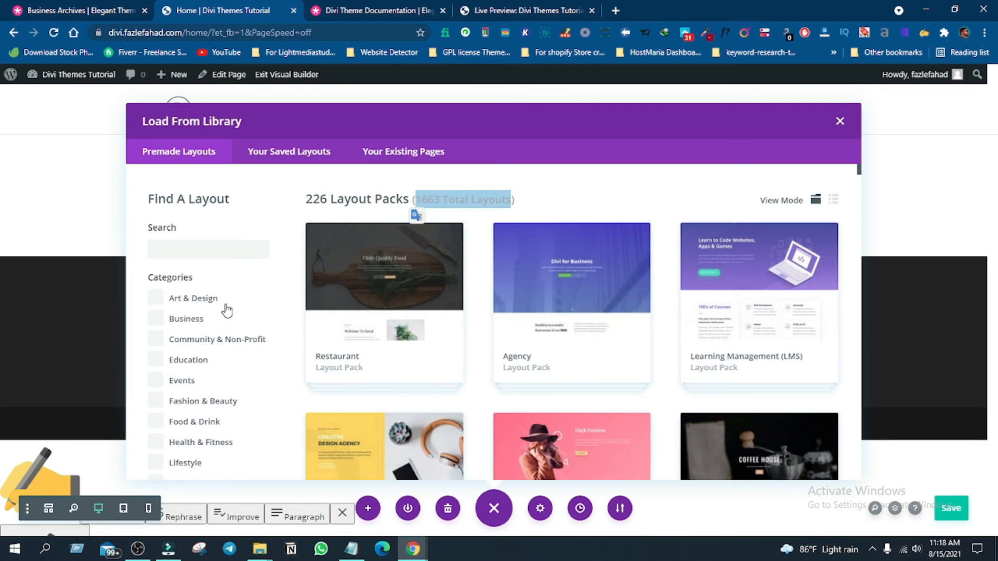
Step: Look through the layout categories and filter the premade layouts by Technology
scroll(220, 322, down, 2)
scroll(489, 359, up, 3)
scroll(488, 360, down, 2)
scroll(488, 360, down, 2)
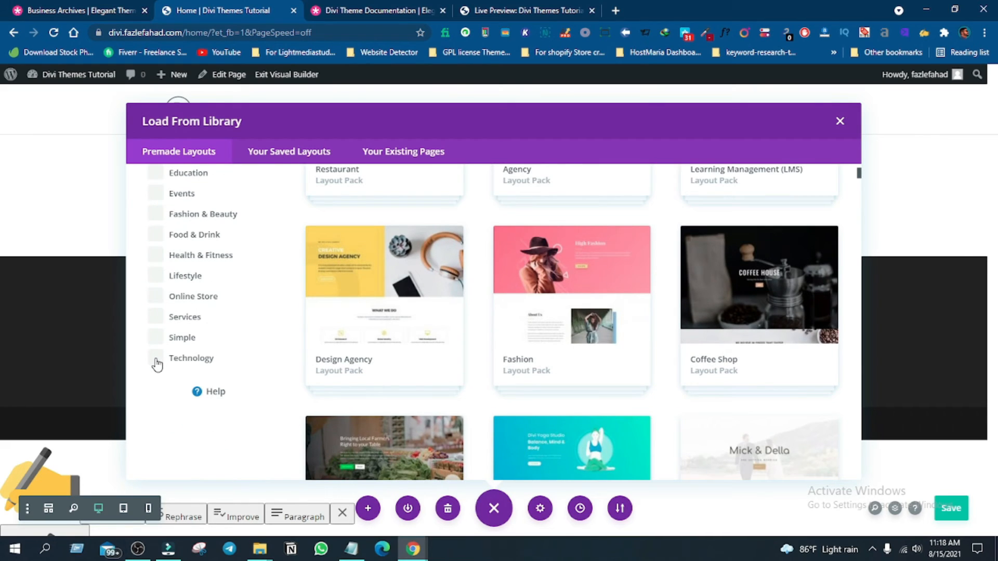
click(156, 364)
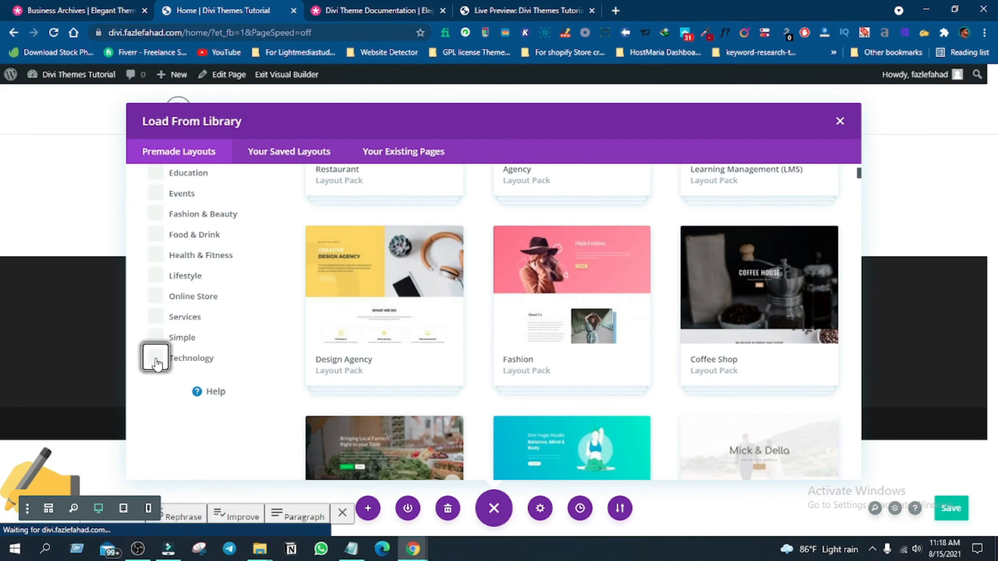
Step: Browse the Technology layout packs and open the details of the Hosting Company pack
scroll(188, 317, up, 3)
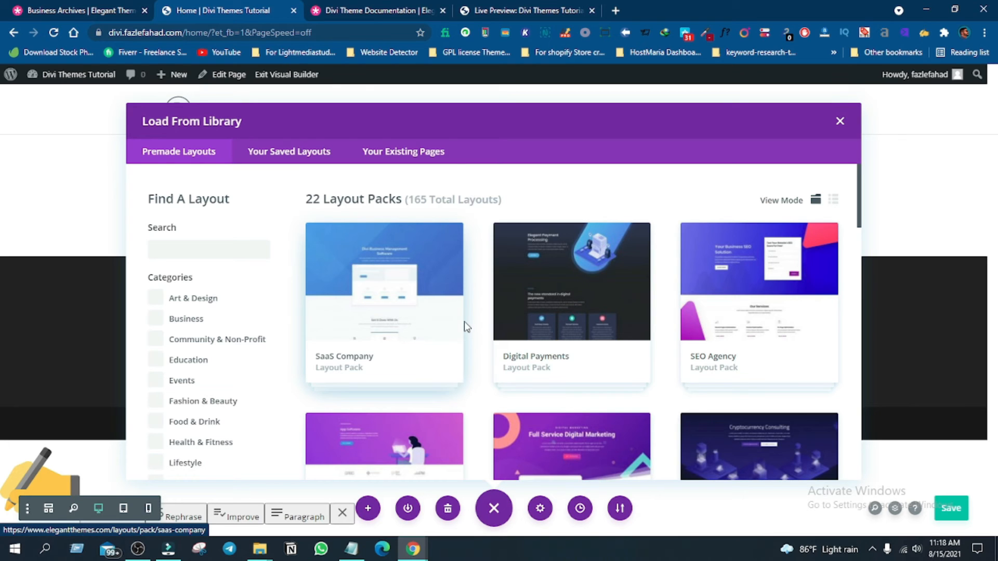
scroll(464, 326, down, 7)
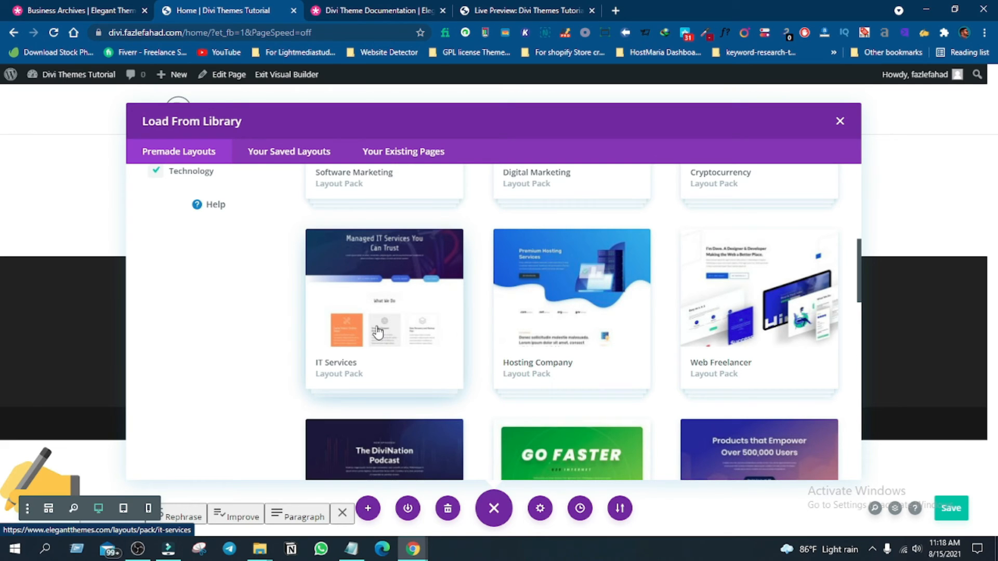
scroll(477, 353, down, 10)
scroll(831, 334, up, 2)
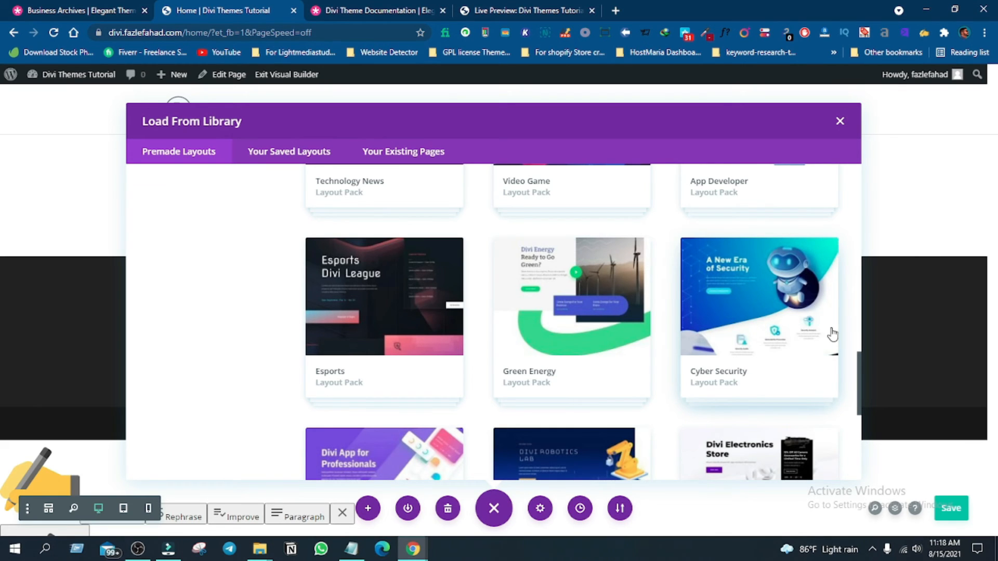
scroll(832, 334, up, 5)
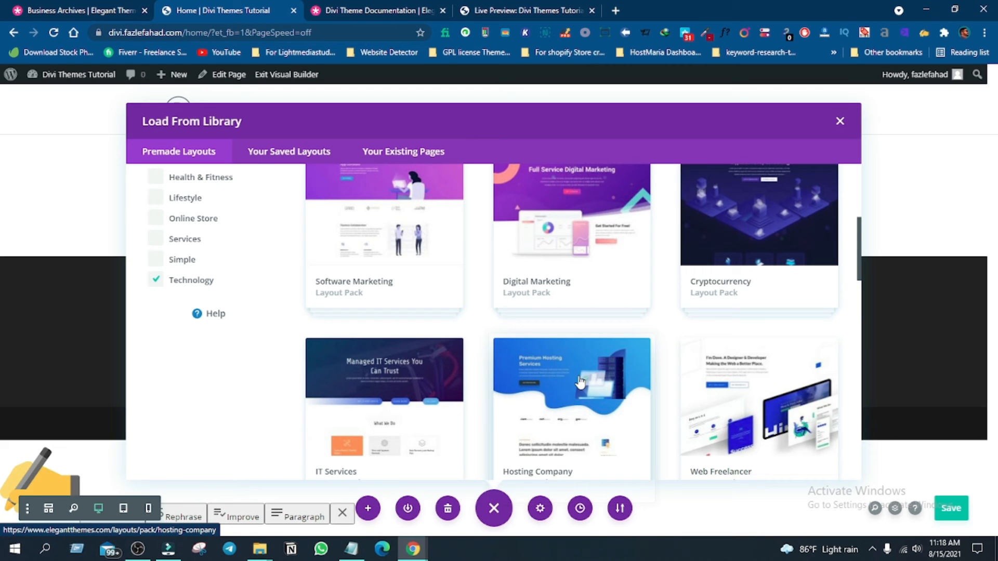
click(580, 383)
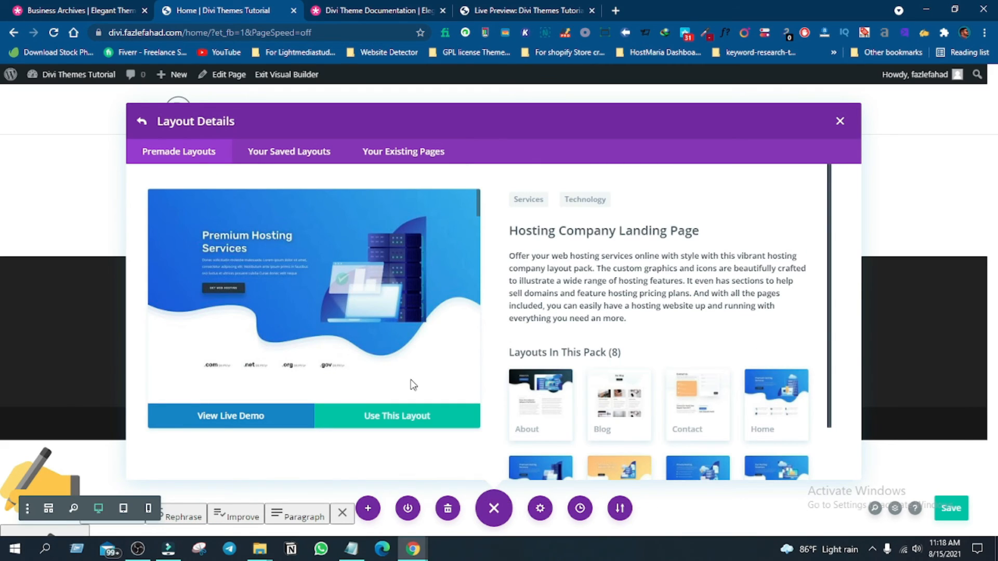
Step: Open the live demo of the Hosting Company Landing Page in a new browser tab and return to the Home page tab
right_click(224, 425)
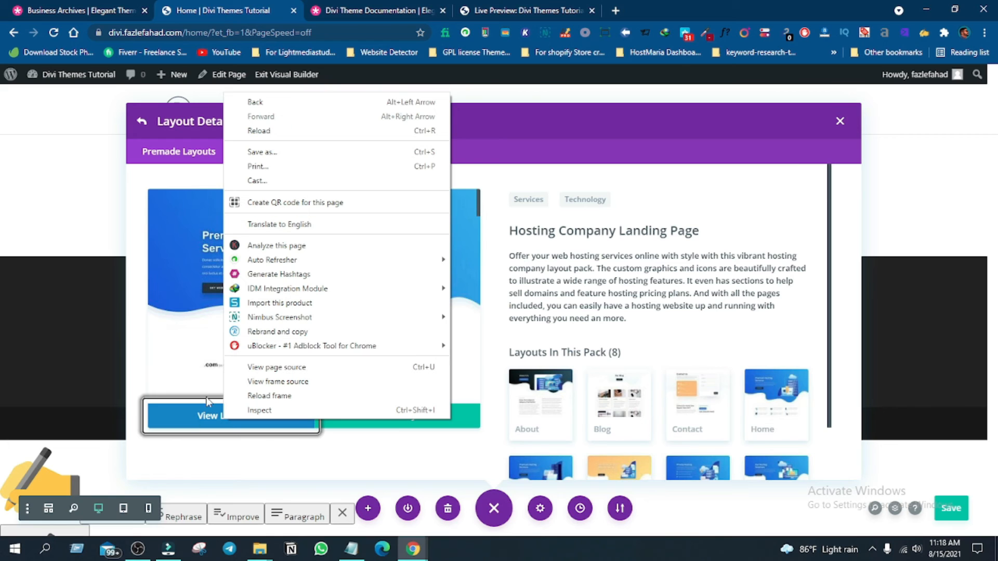
click(195, 422)
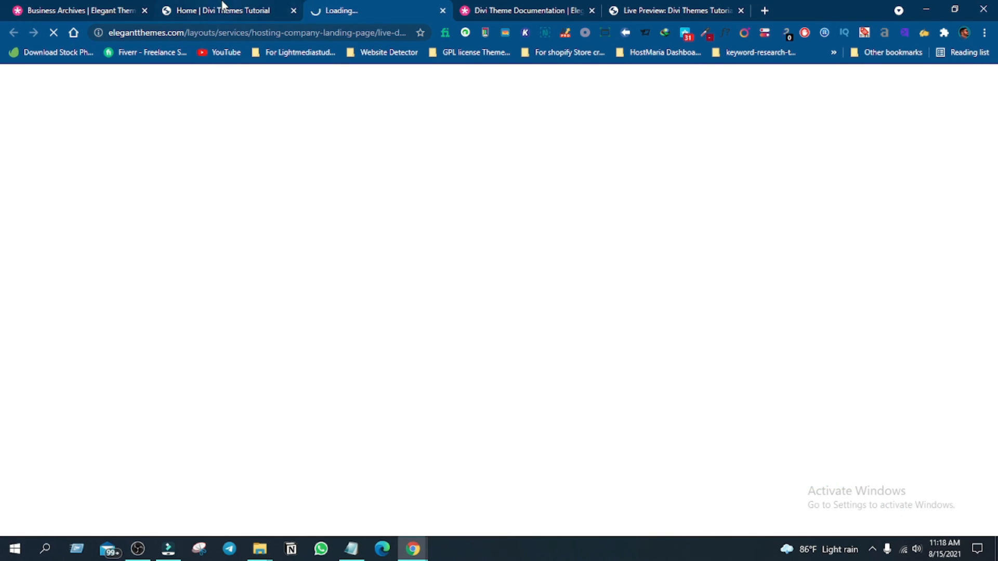
click(222, 8)
click(361, 7)
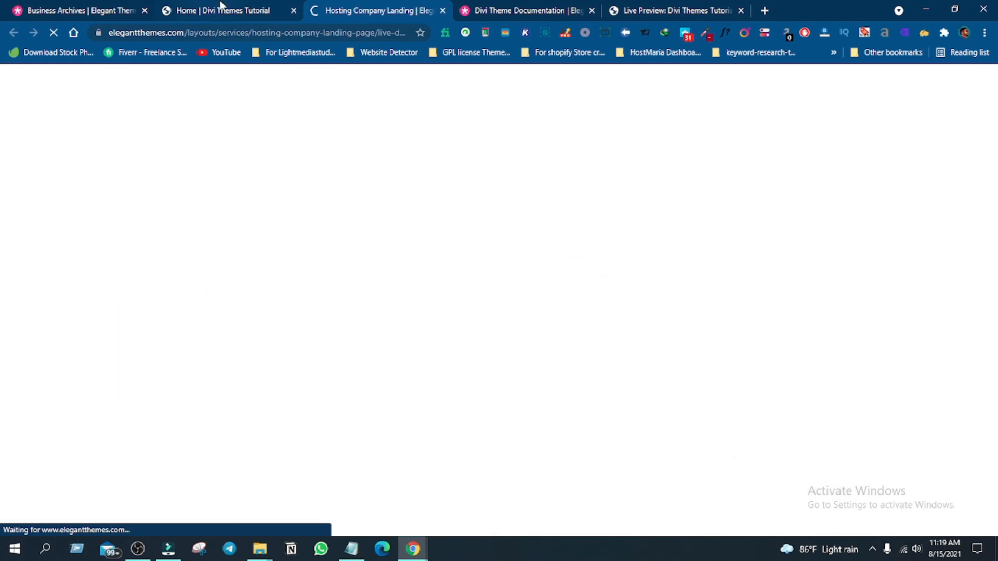
click(255, 6)
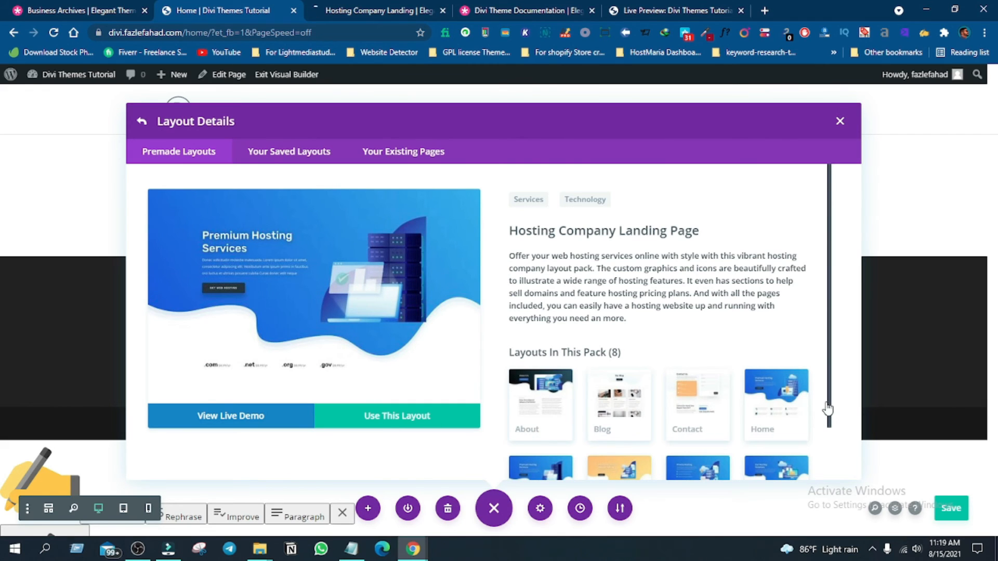
Step: Review the layouts in the Hosting Company pack, and check the saved layouts and existing pages before returning to the premade layouts
scroll(494, 322, down, 2)
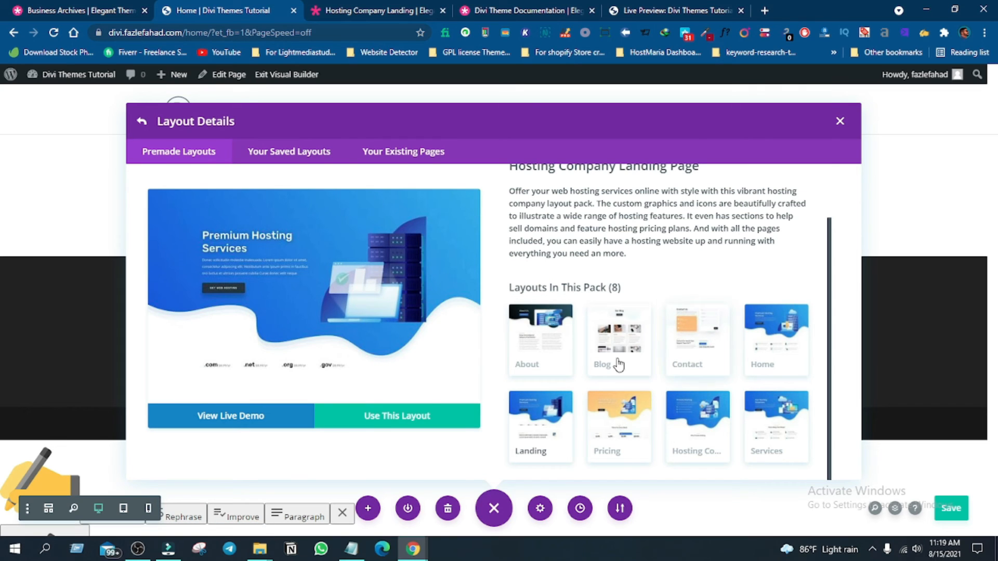
click(272, 155)
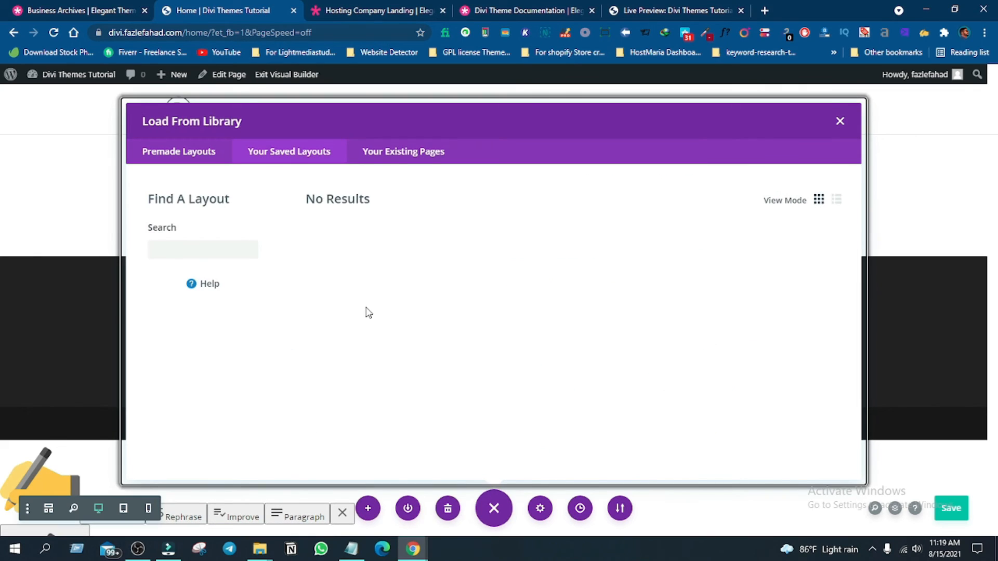
click(400, 156)
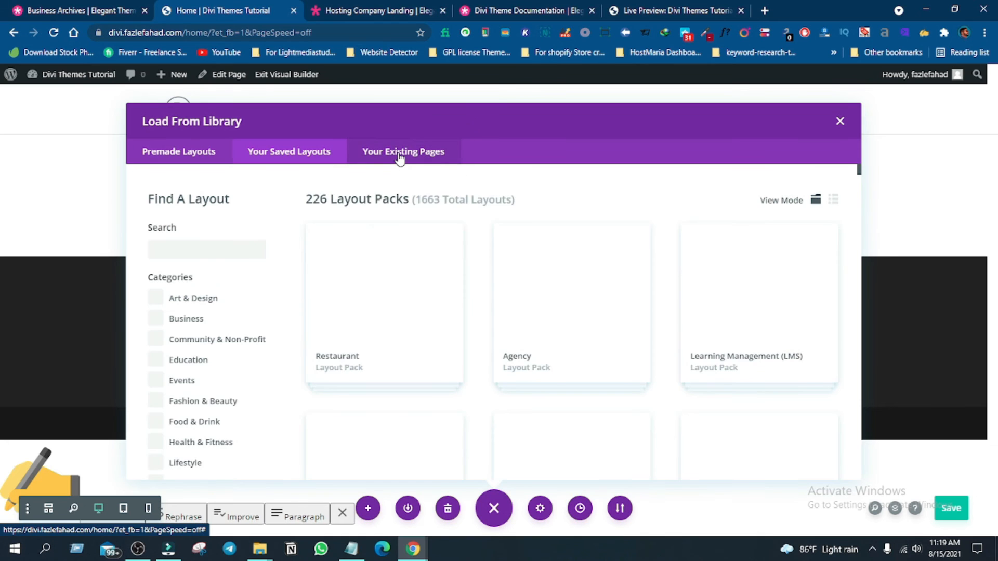
click(400, 156)
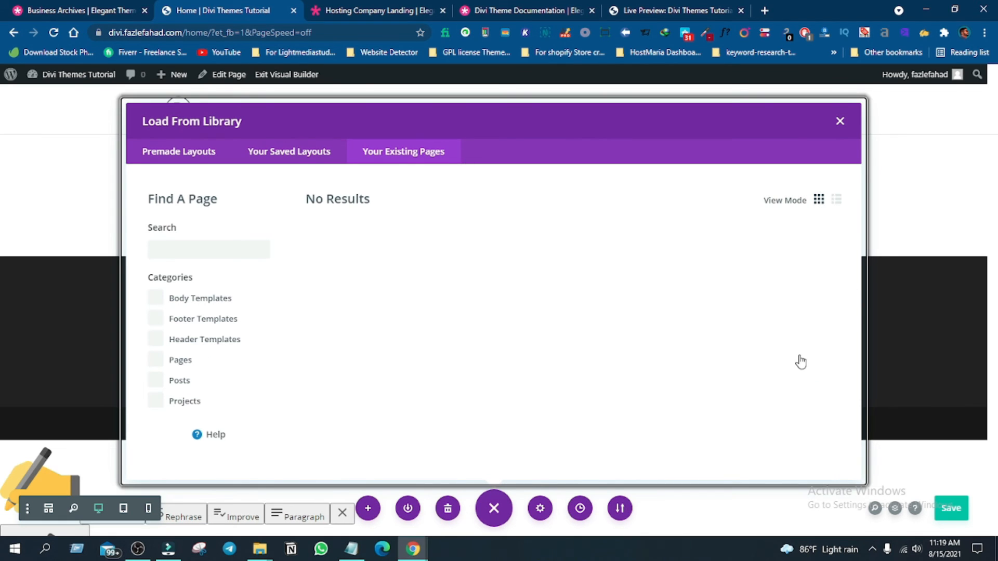
click(177, 158)
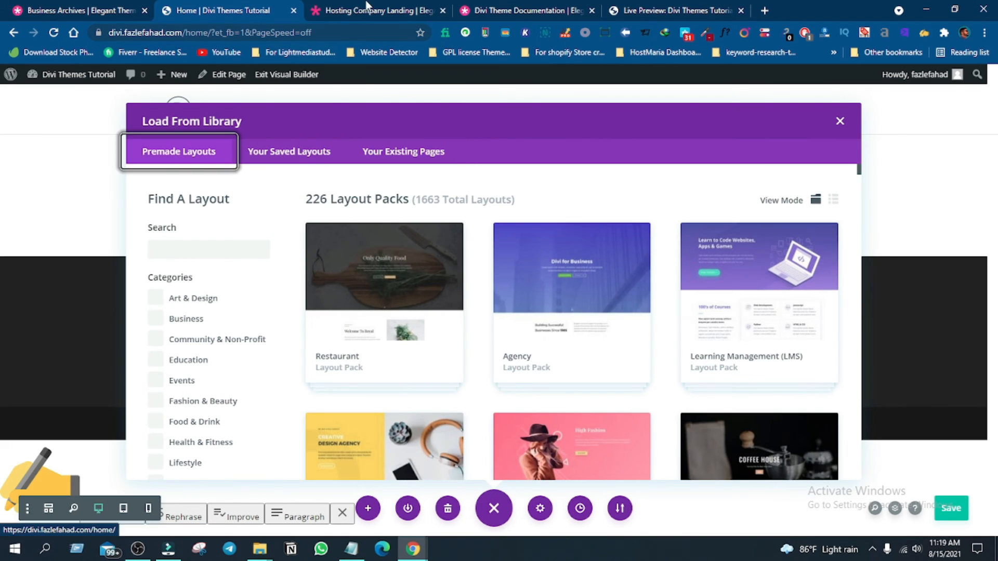
Step: Look through the whole Hosting Company Landing live demo page, from the hero section to the footer and back
click(378, 9)
scroll(756, 319, down, 1)
scroll(450, 332, down, 9)
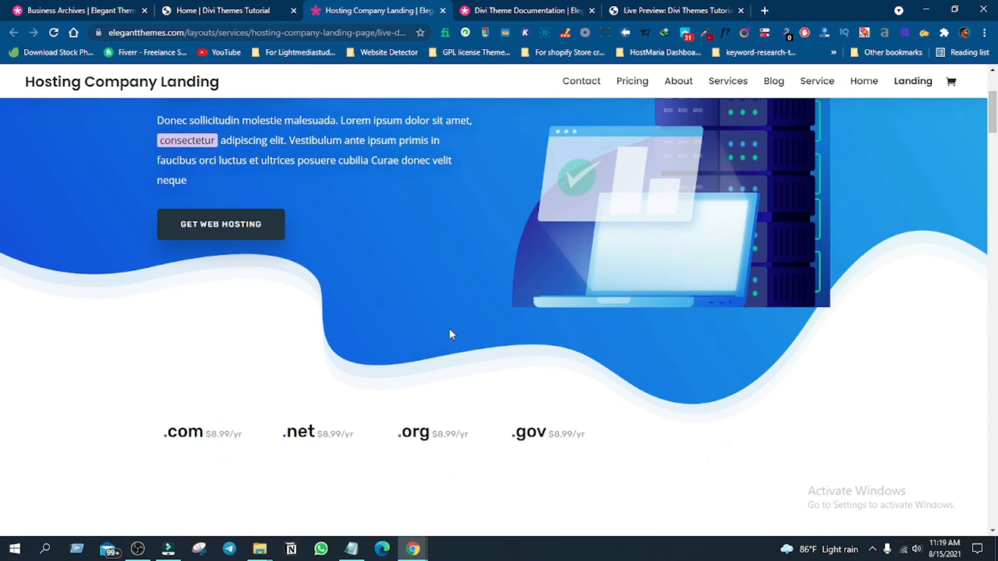
scroll(450, 334, down, 5)
scroll(450, 332, down, 15)
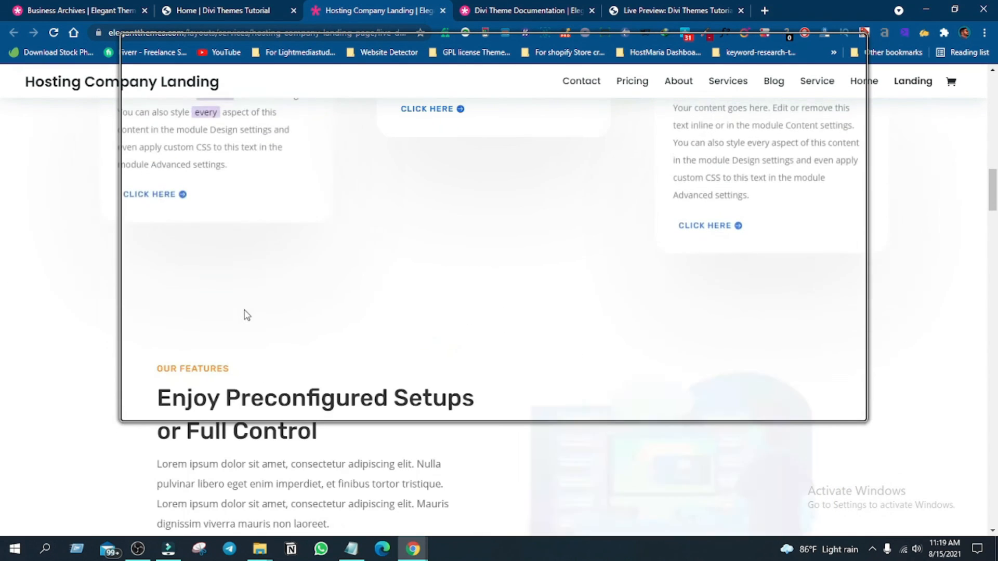
scroll(817, 310, down, 15)
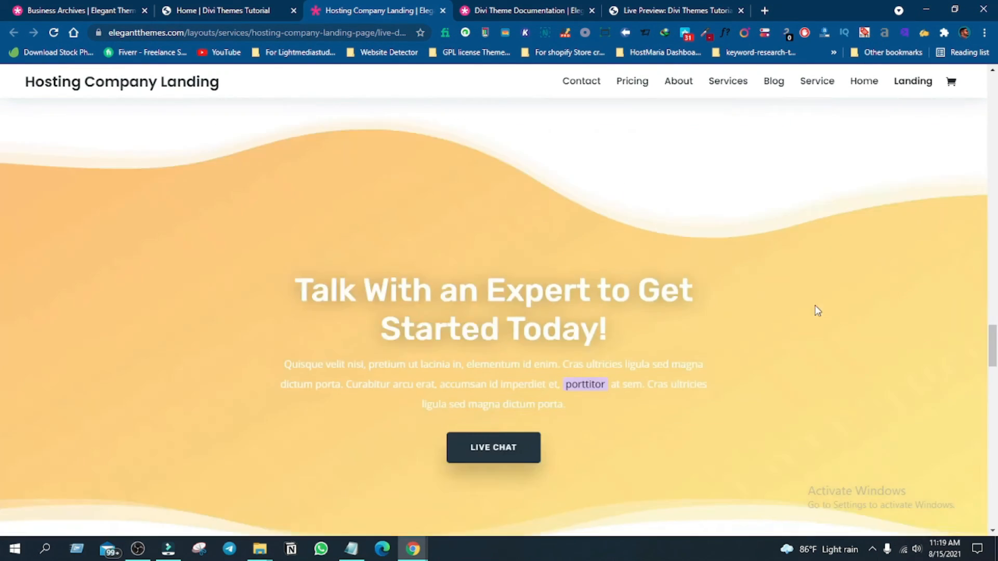
scroll(817, 310, down, 12)
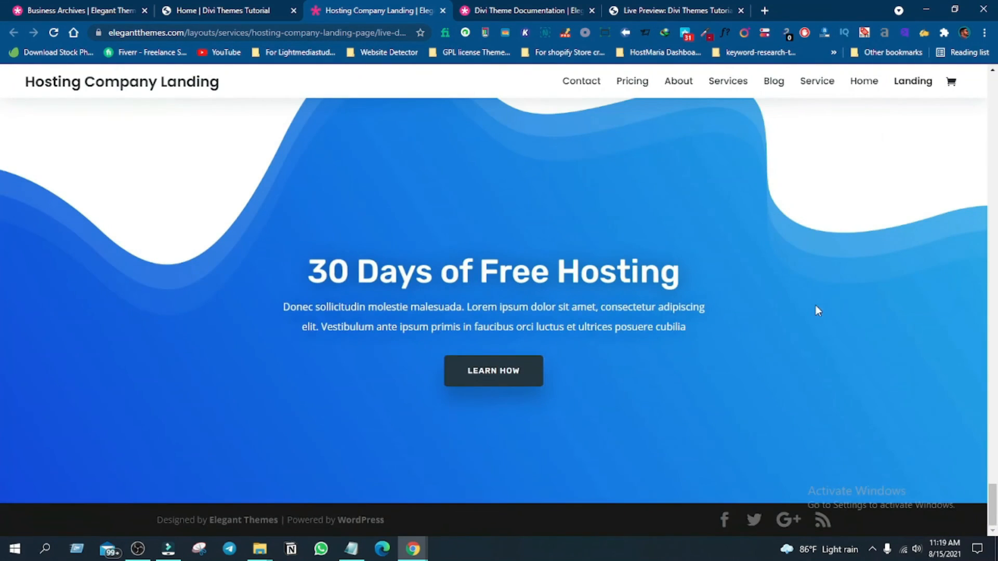
scroll(843, 337, up, 15)
drag(993, 408, 993, 94)
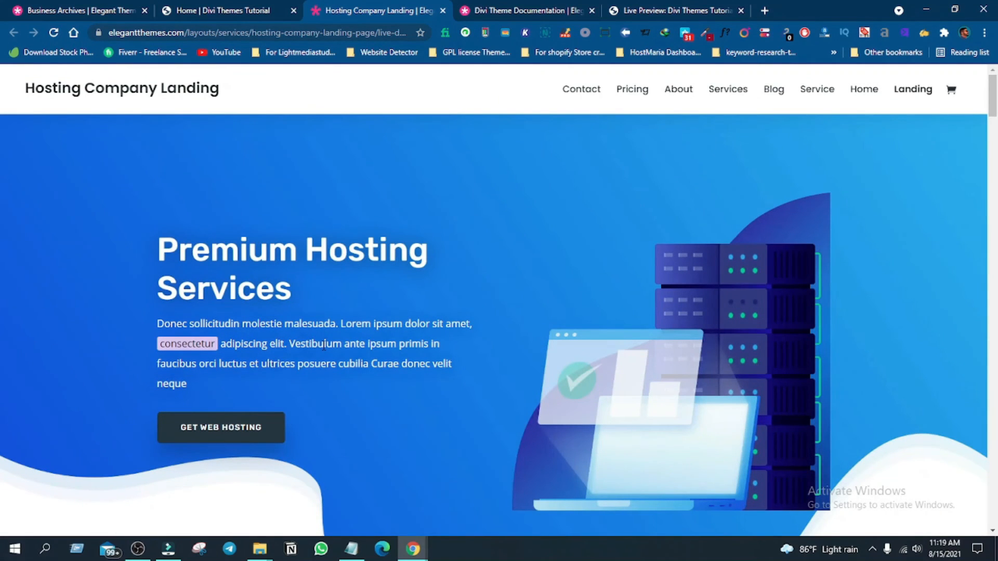
Step: Return to the Home page's layout library, filter the premade layouts by Technology and open the Hosting Company pack
click(247, 10)
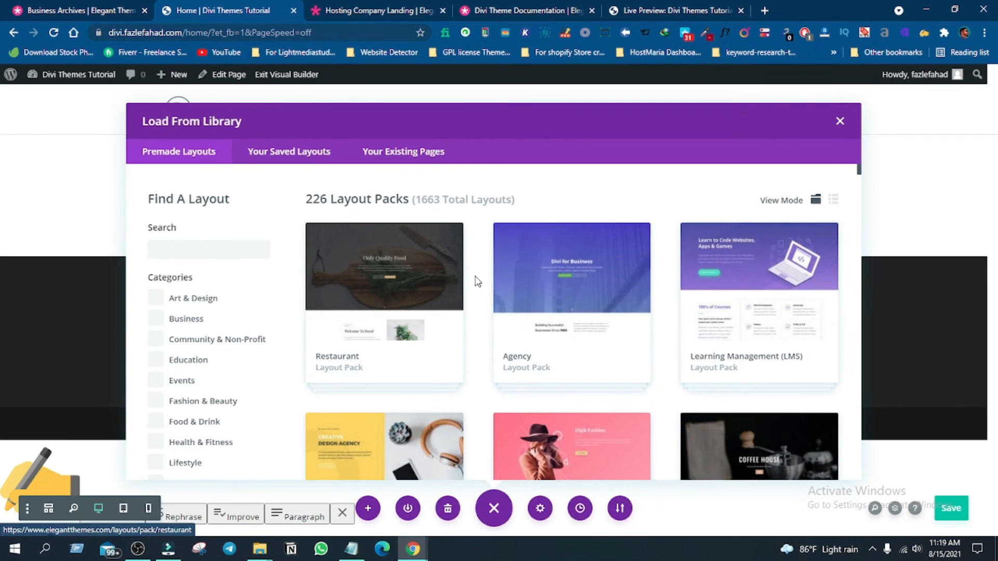
scroll(371, 373, down, 5)
scroll(353, 333, up, 5)
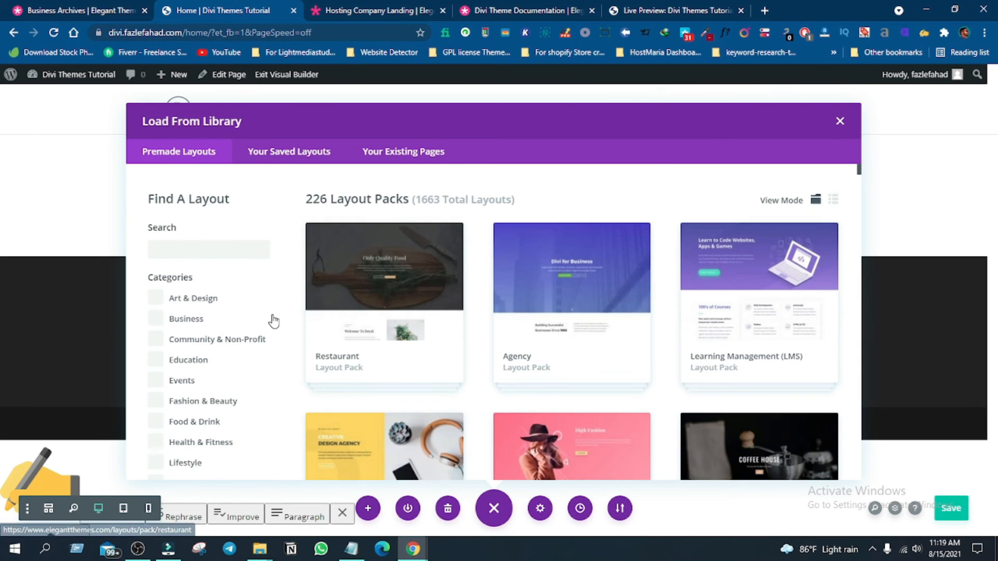
scroll(238, 410, down, 4)
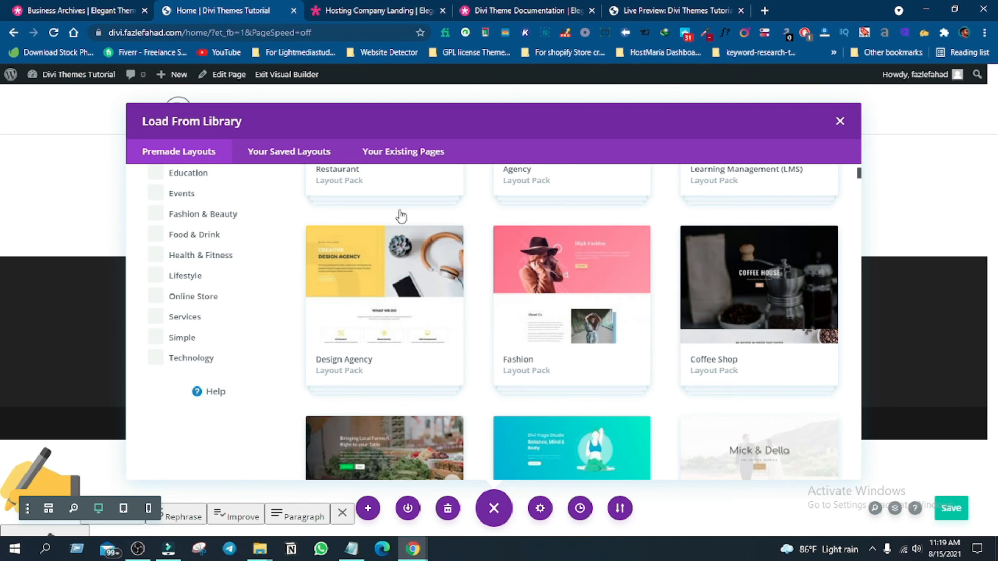
click(364, 9)
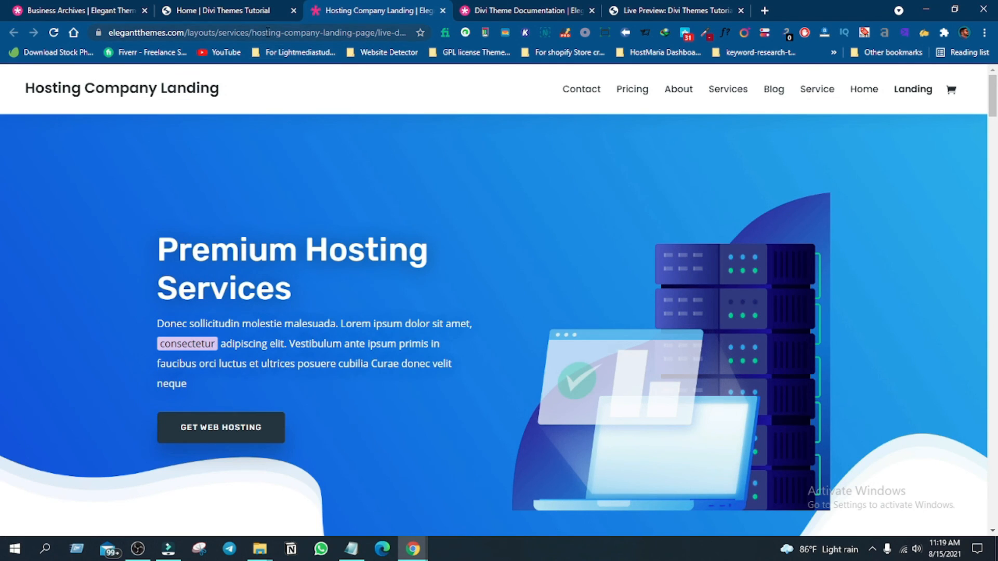
click(263, 7)
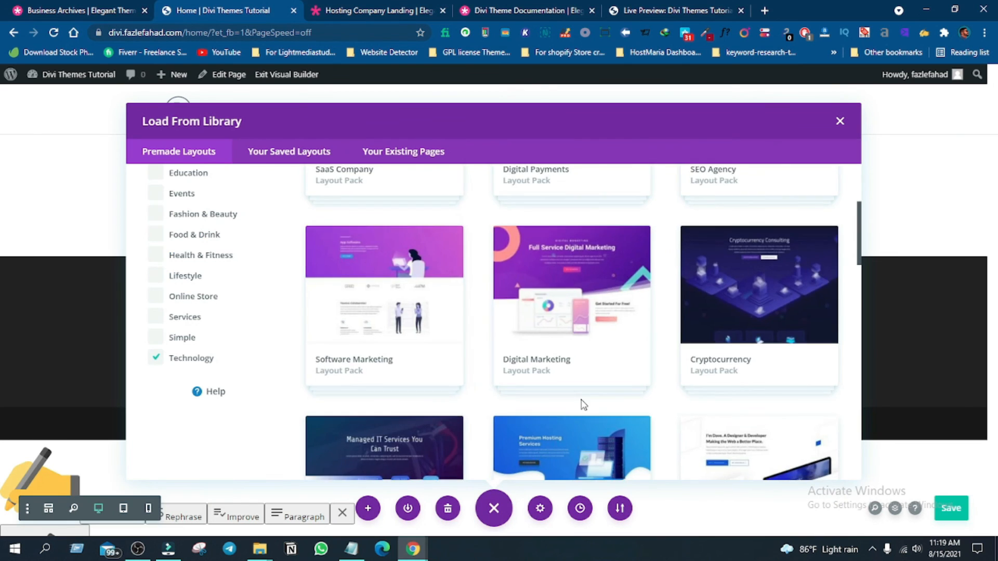
scroll(531, 293, down, 4)
click(532, 293)
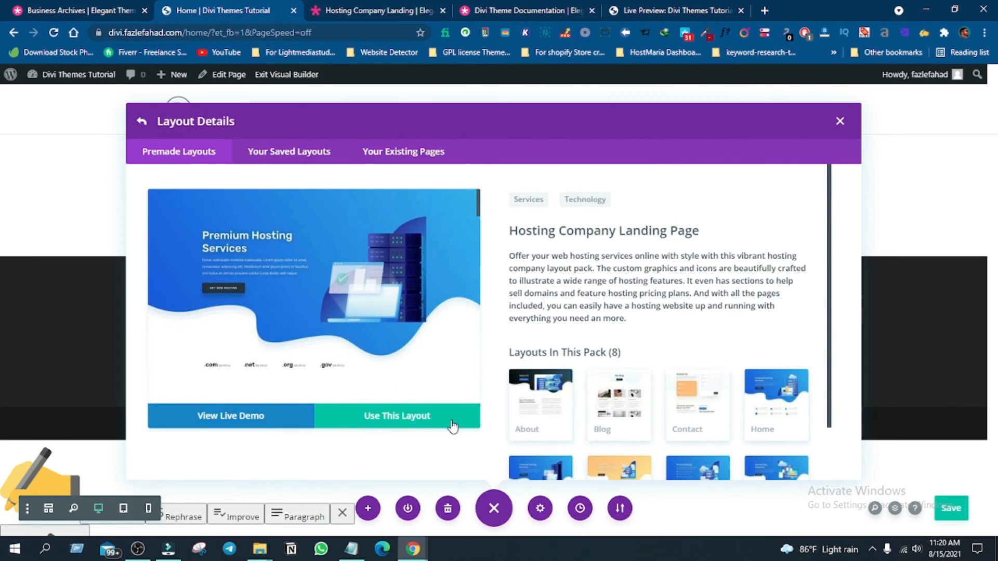
Step: Preview the Home and Landing layouts of the Hosting Company pack
scroll(525, 421, down, 1)
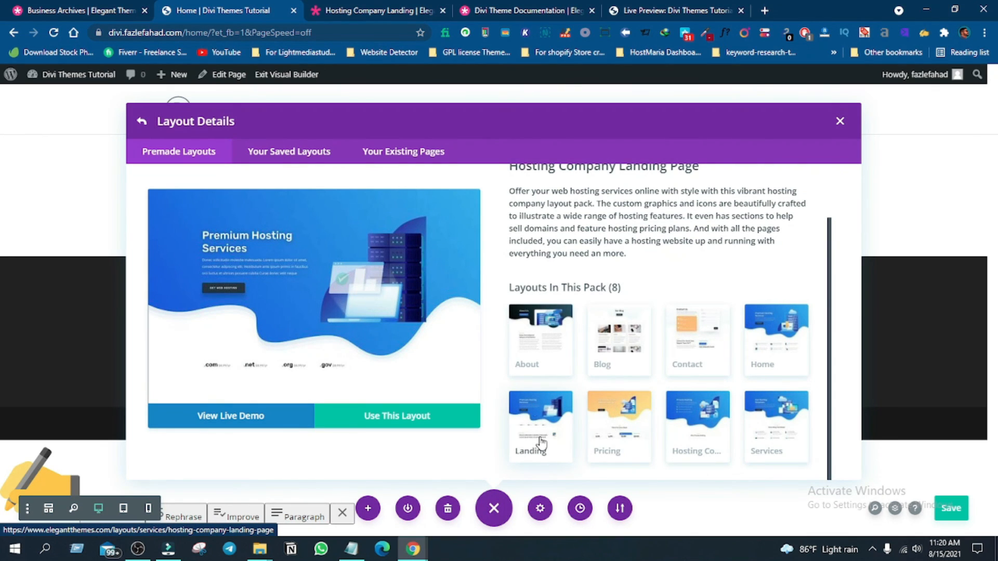
click(771, 335)
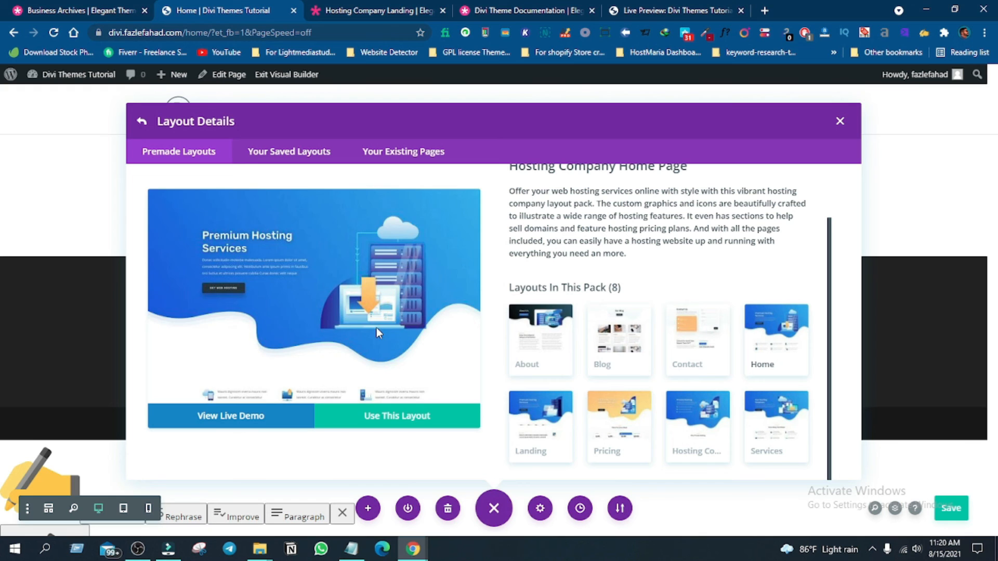
scroll(376, 327, down, 3)
scroll(376, 328, down, 5)
scroll(380, 333, up, 3)
scroll(379, 329, up, 5)
click(541, 426)
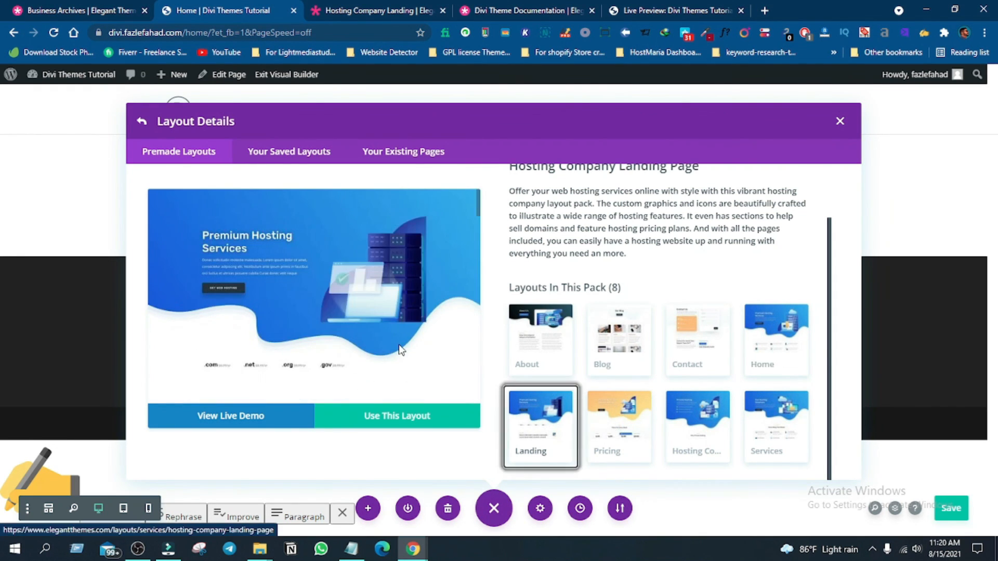
scroll(397, 350, down, 8)
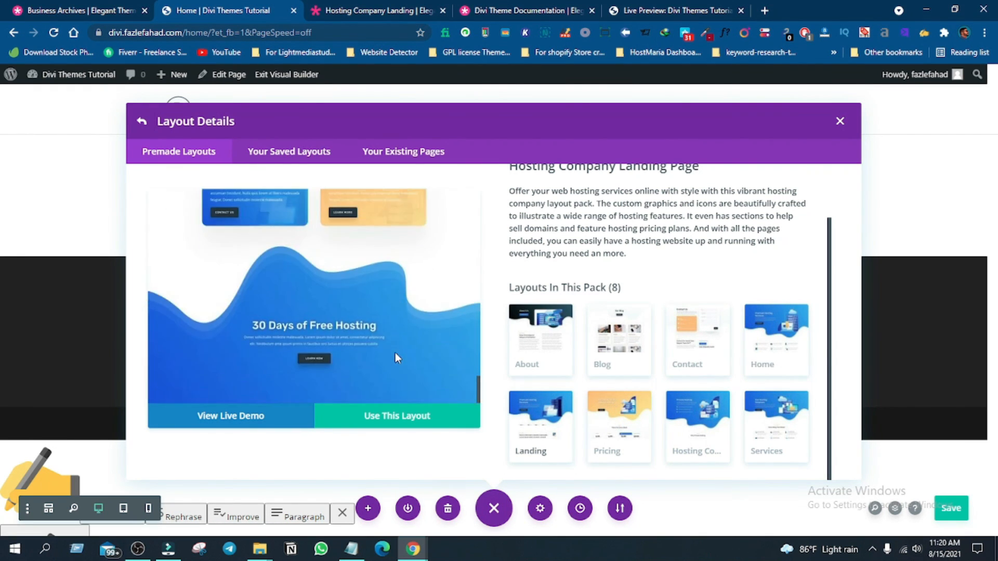
Step: Load the Hosting Company pack's Pricing layout into the Home page and review its sections
click(624, 429)
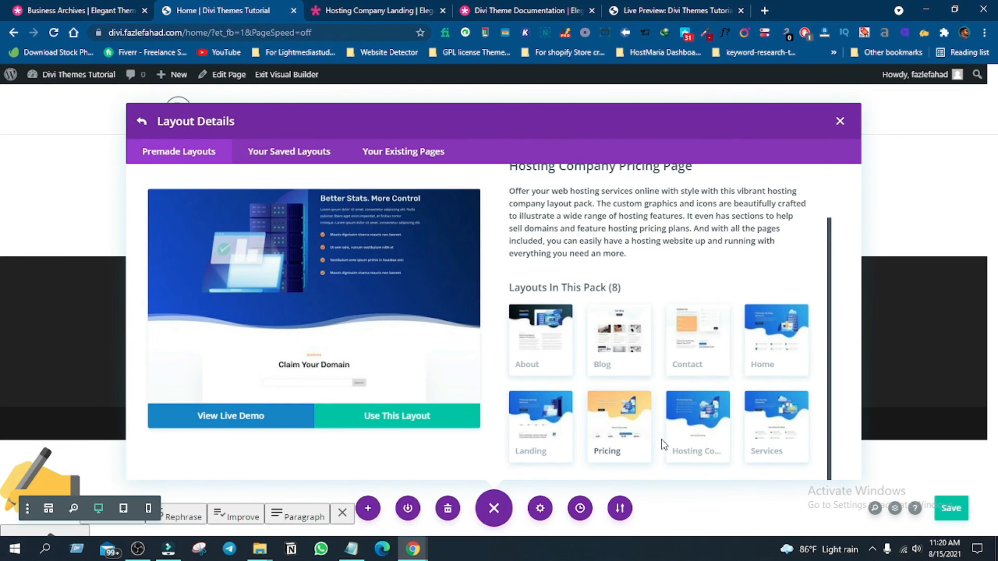
click(386, 425)
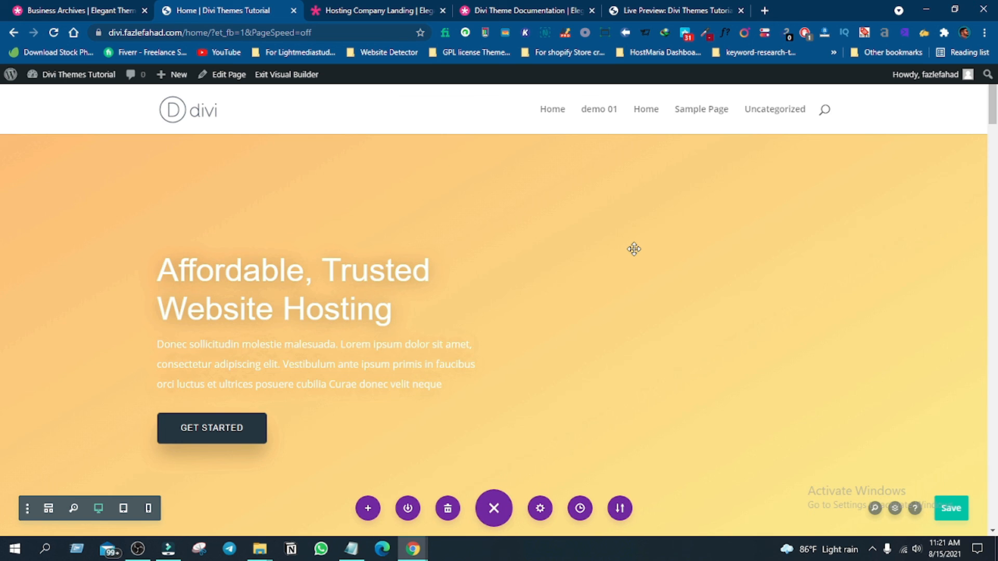
scroll(905, 328, down, 20)
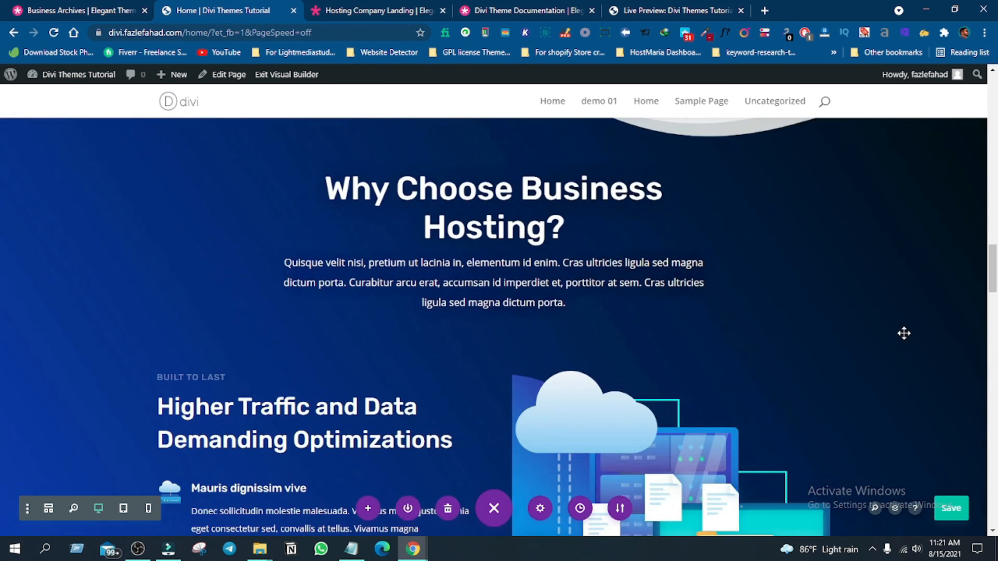
scroll(905, 334, down, 20)
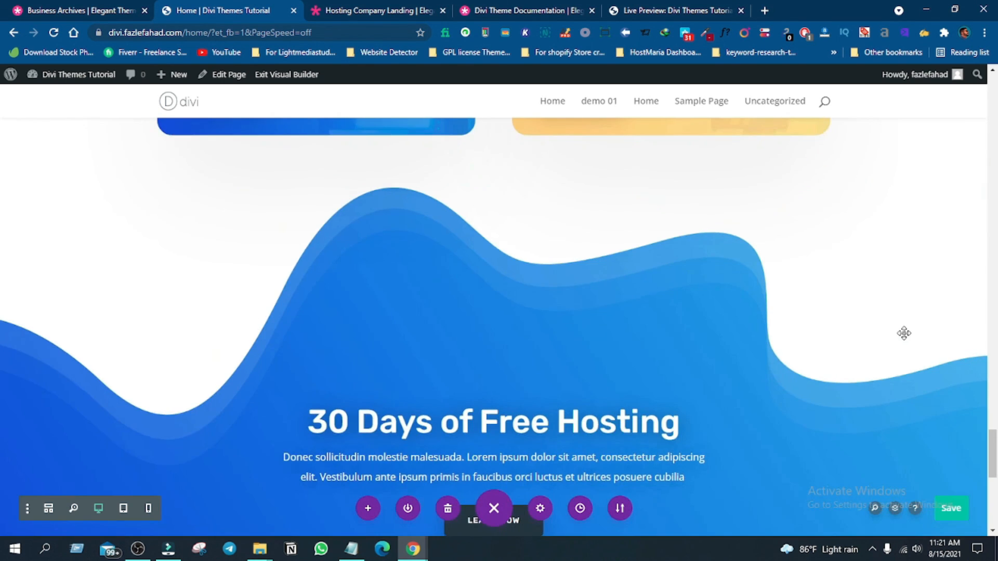
scroll(904, 334, down, 10)
scroll(904, 333, up, 7)
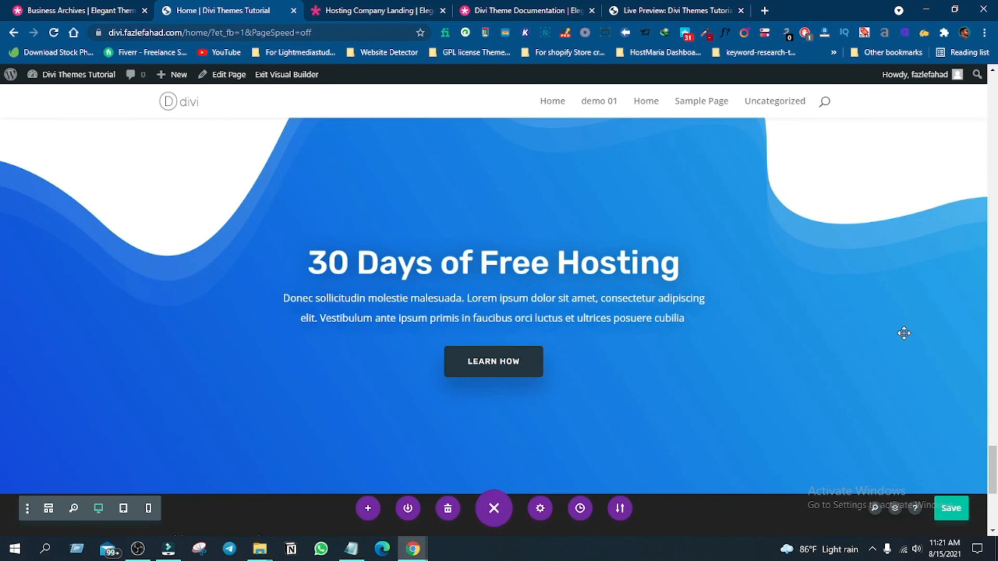
scroll(904, 334, up, 15)
scroll(904, 334, up, 10)
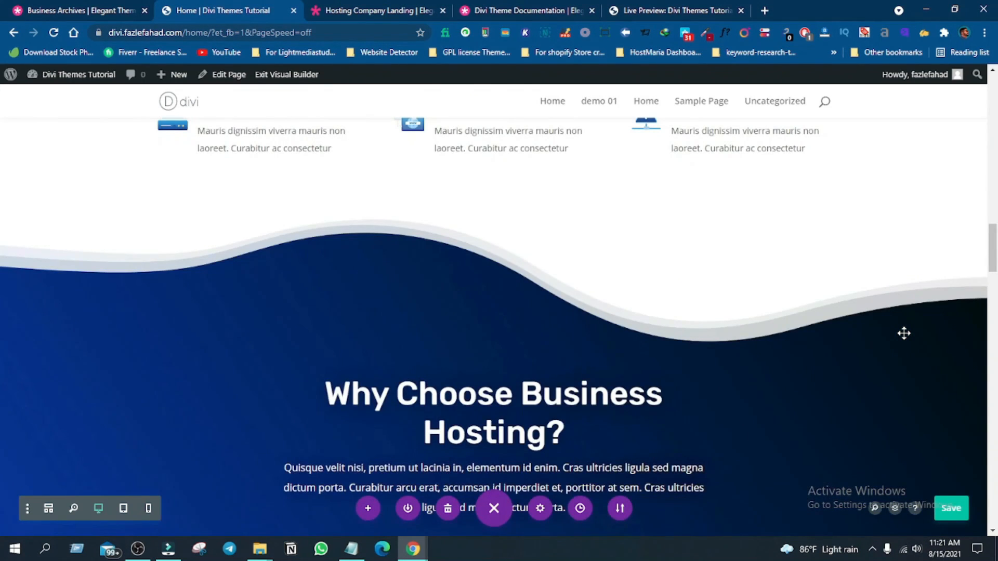
Step: Examine the loaded Pricing layout from the hero section through the pricing plans to the Better Stats. More Control section
scroll(905, 333, up, 15)
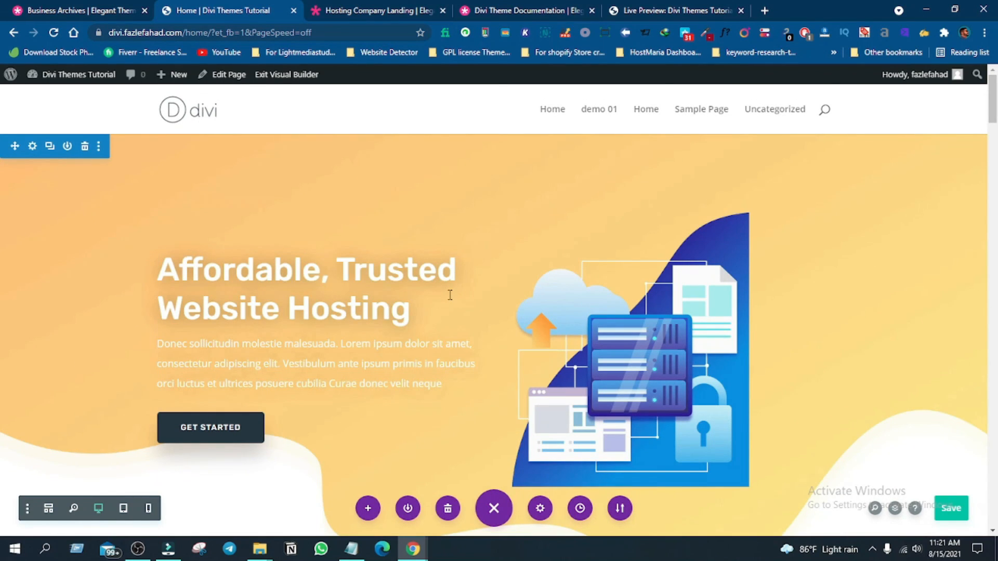
scroll(450, 294, down, 10)
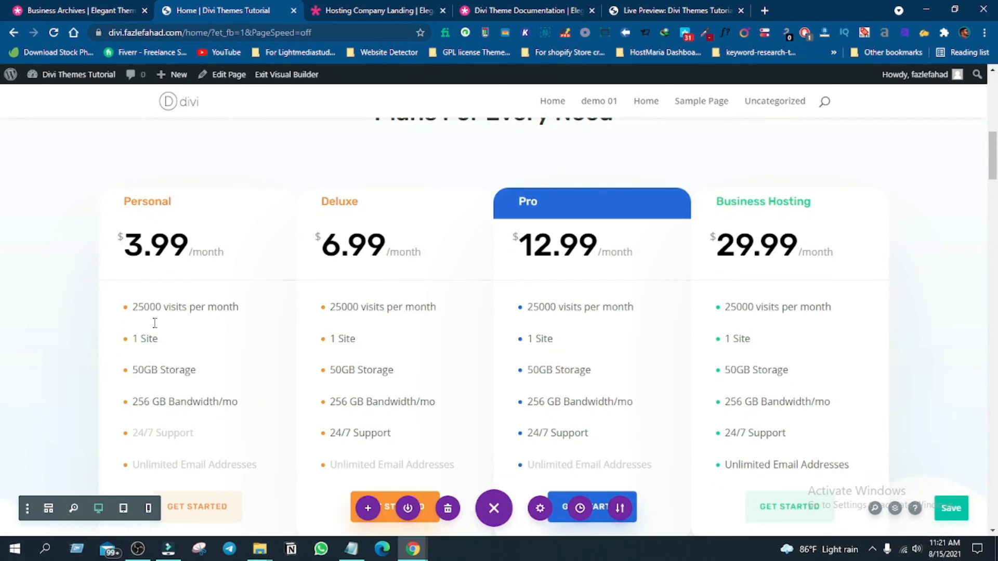
scroll(154, 322, down, 10)
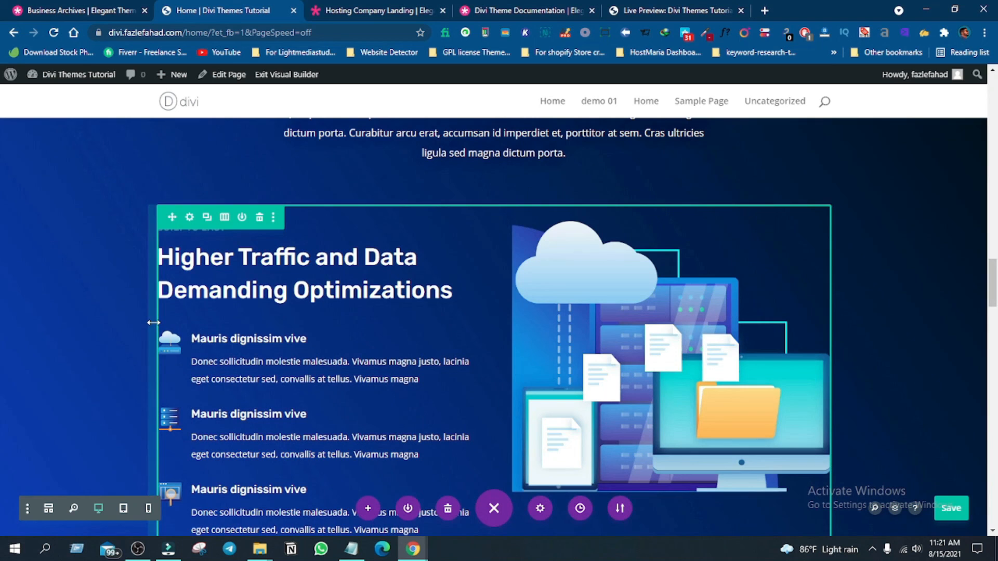
scroll(99, 323, down, 5)
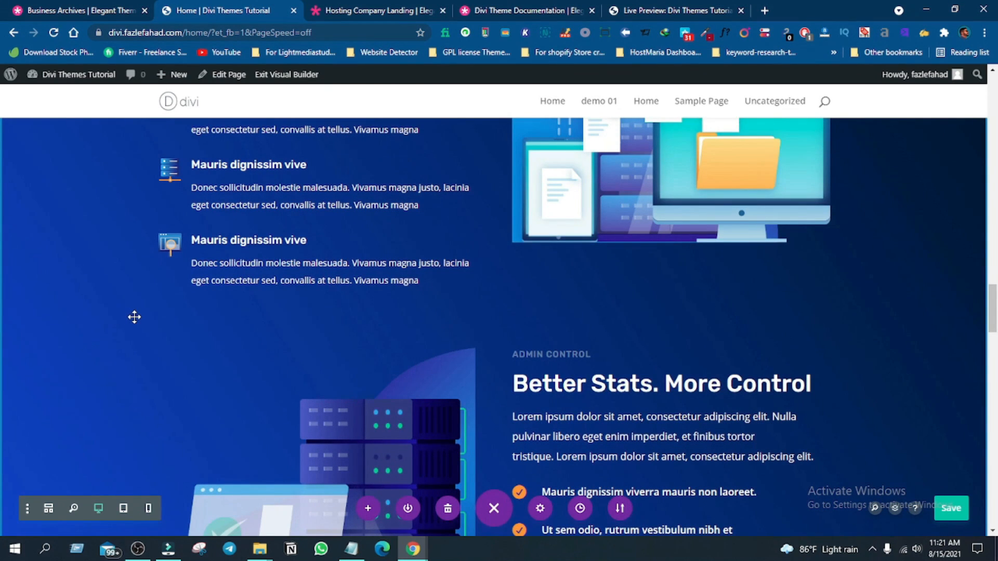
scroll(134, 317, down, 5)
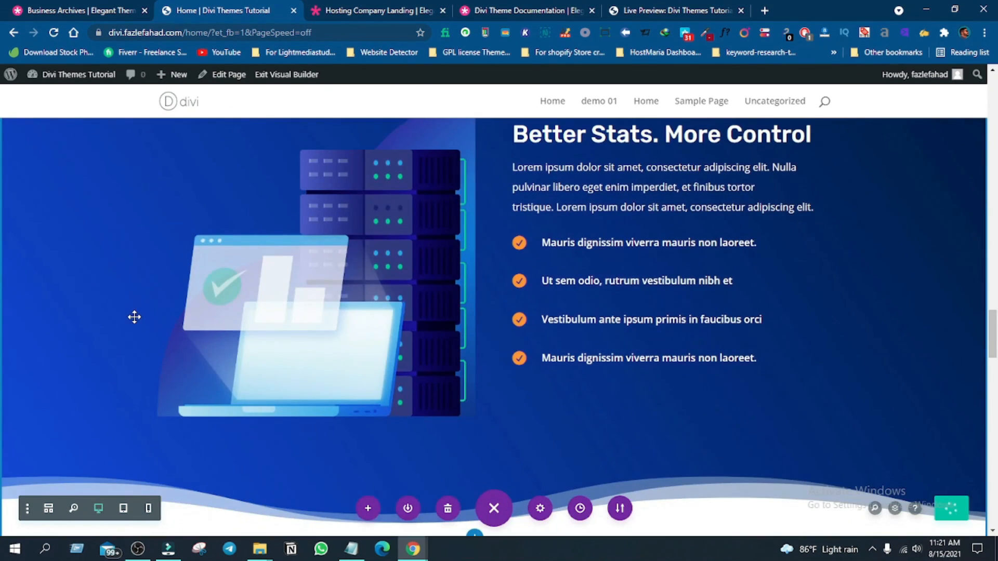
scroll(134, 317, down, 4)
Step: Recheck the layout's hero section and Plans For Every Need pricing tables, ending at the Why Choose Business Hosting section
scroll(134, 317, up, 12)
scroll(134, 317, up, 5)
scroll(134, 317, up, 10)
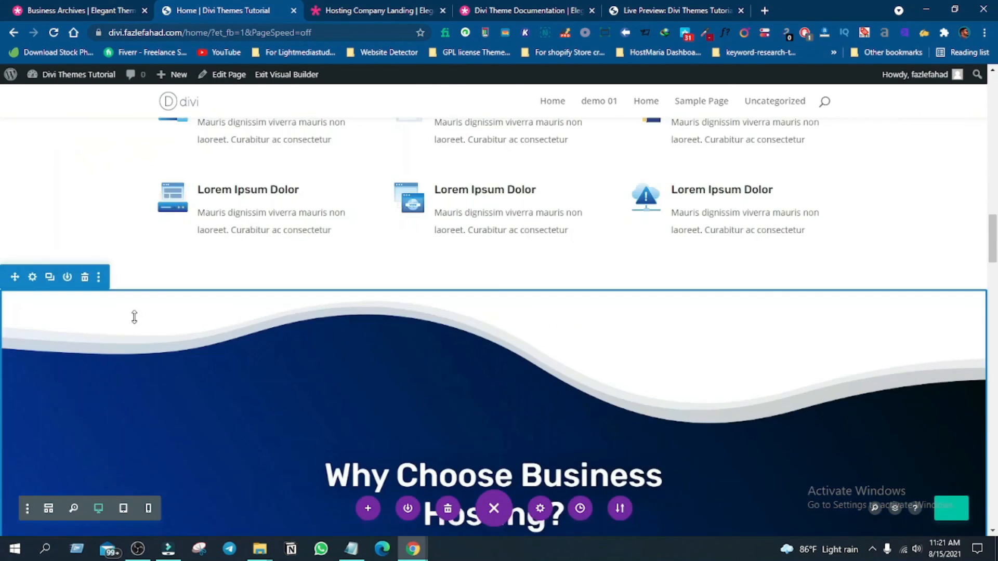
scroll(134, 317, up, 4)
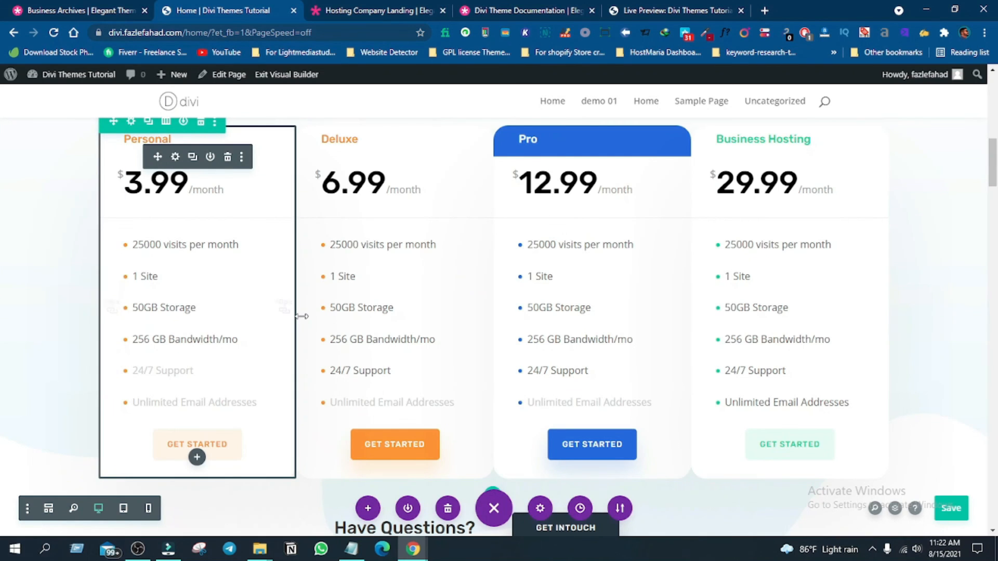
scroll(275, 318, up, 6)
scroll(275, 318, up, 6)
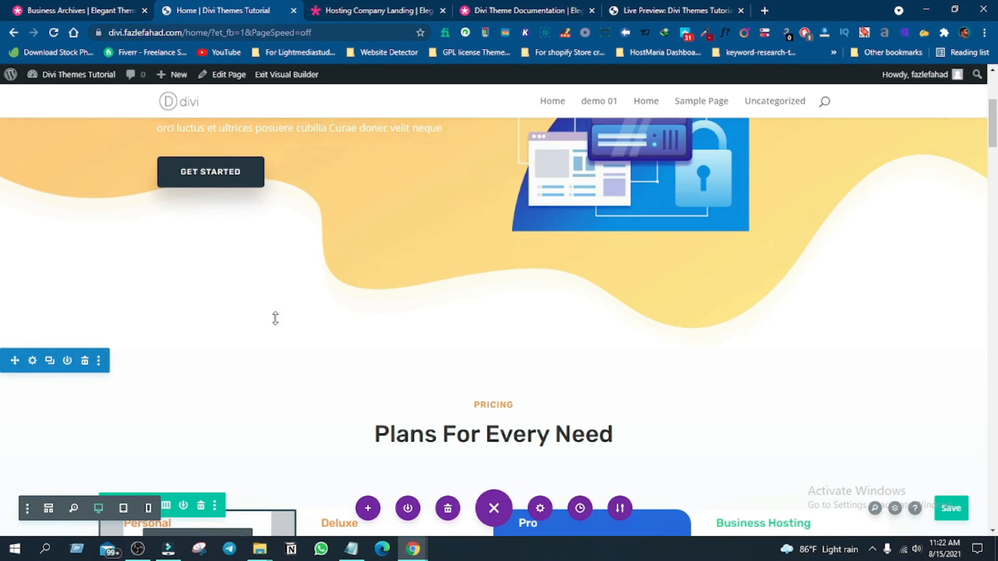
scroll(275, 318, down, 12)
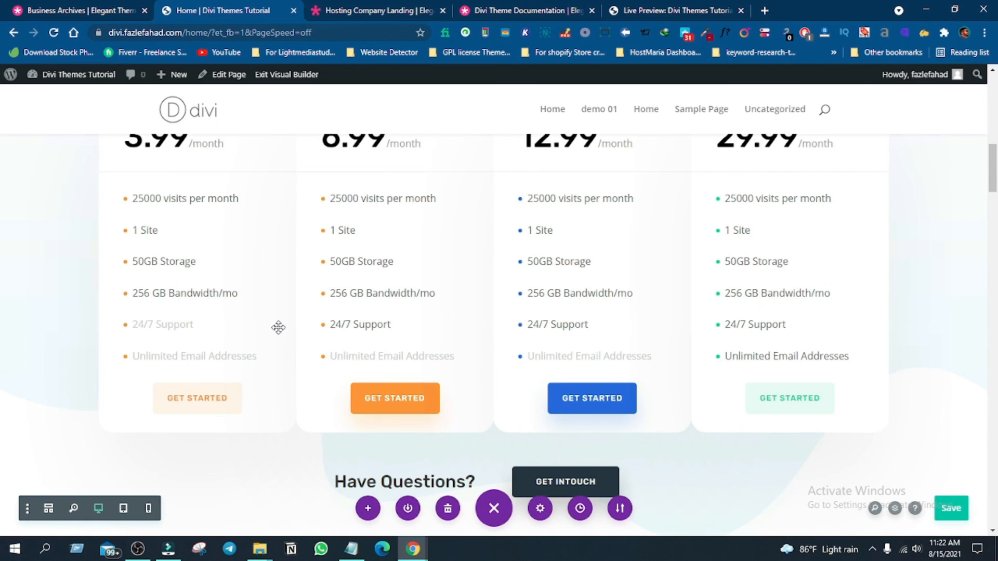
scroll(278, 328, down, 10)
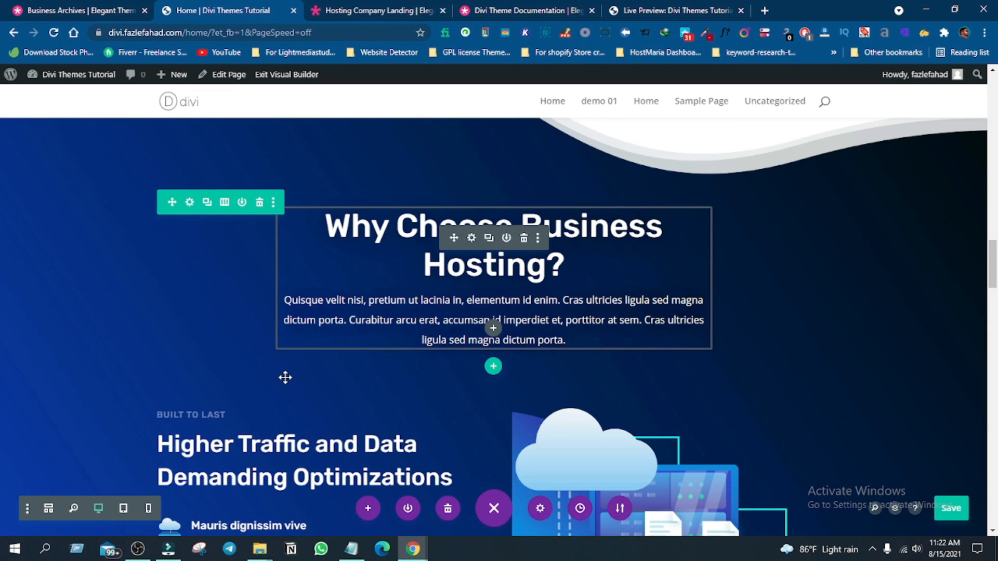
scroll(461, 390, down, 1)
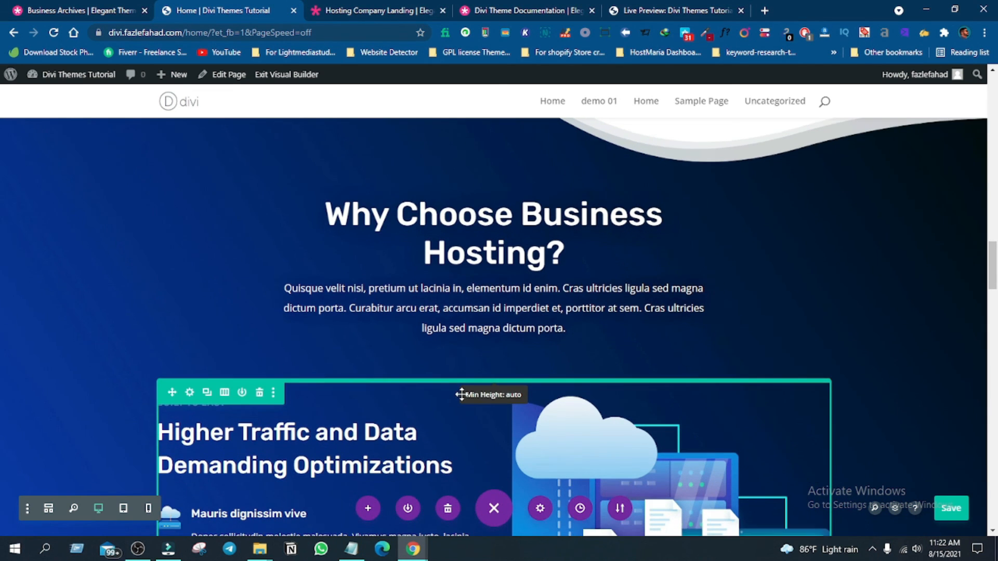